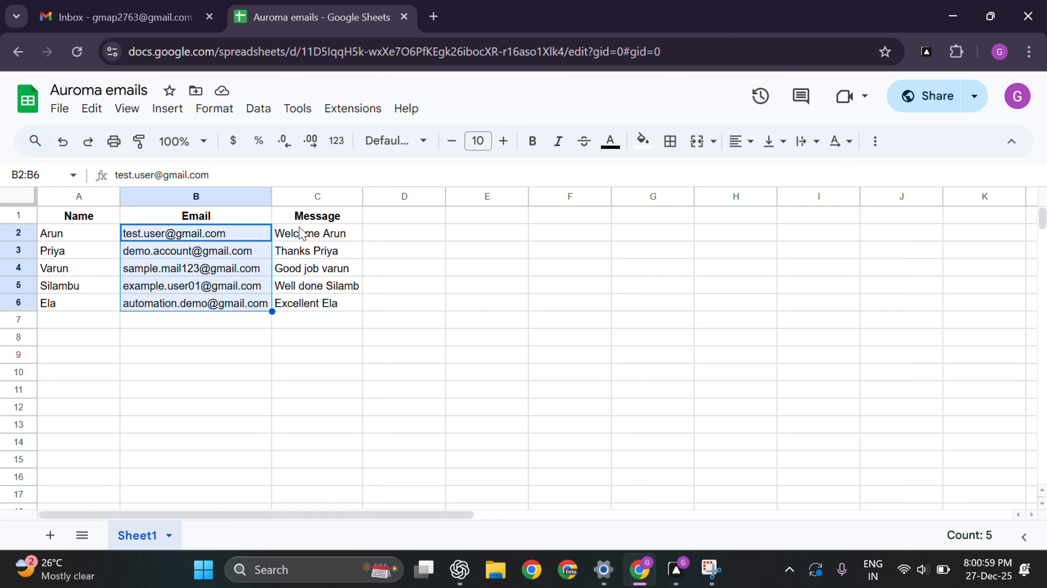
Step: Review the messages in C2:C6, then switch to the Gmail inbox
left_click_drag(317, 233, 327, 304)
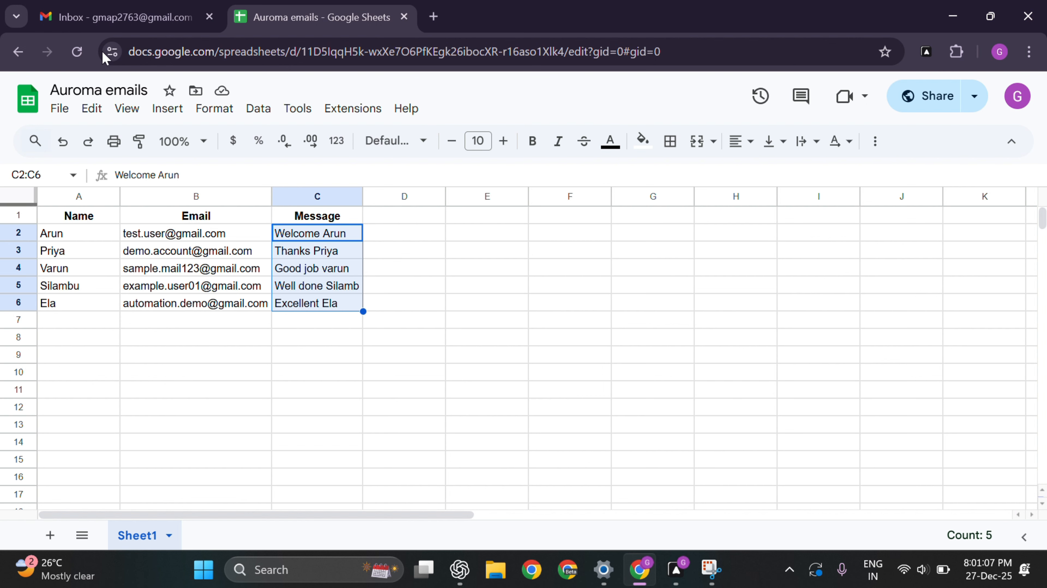
left_click(102, 26)
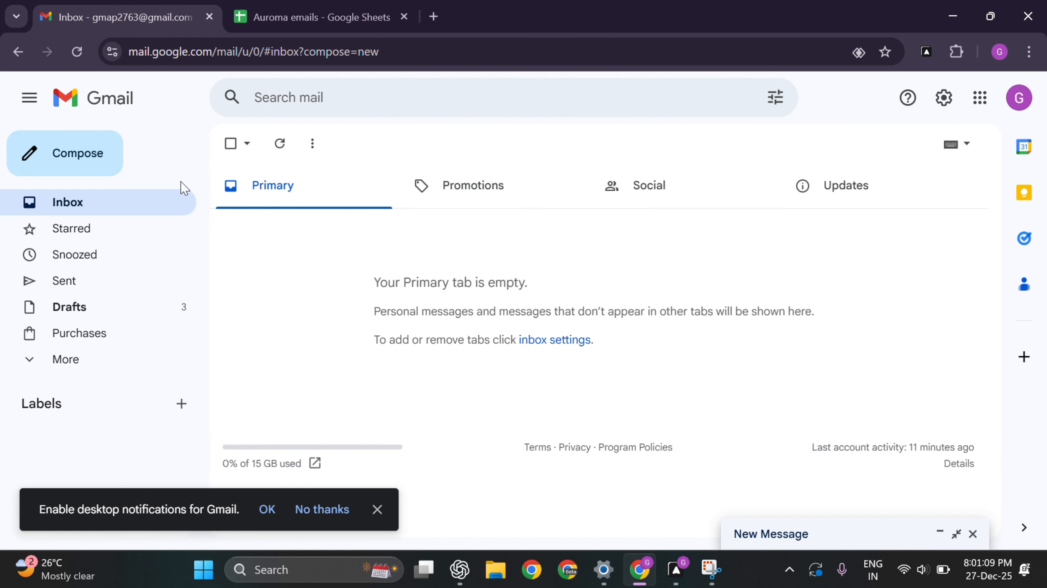
Step: Start a new Gmail message, check its Subject field, and return to the Auroma emails sheet
left_click(117, 165)
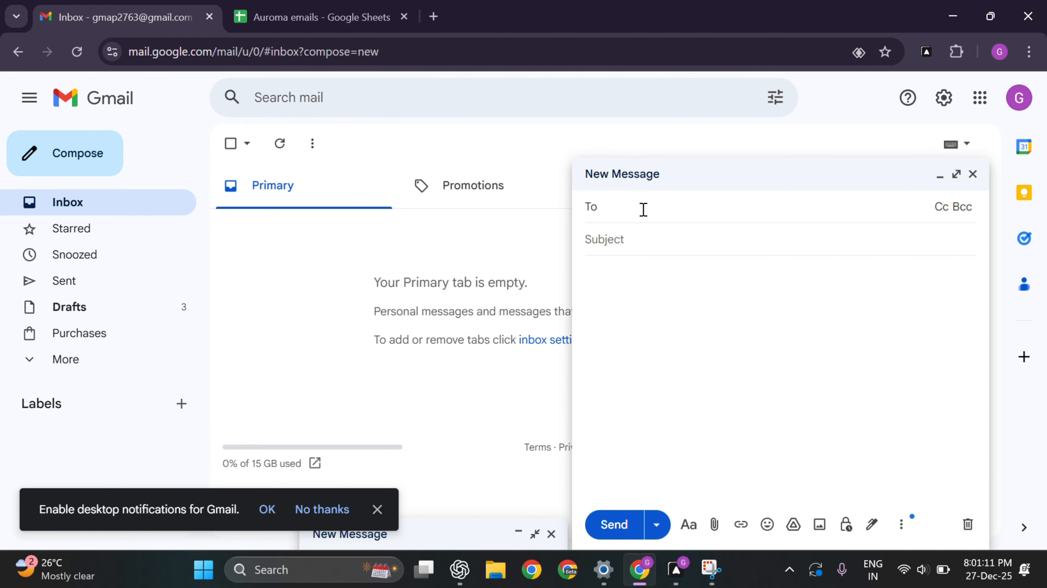
left_click(639, 238)
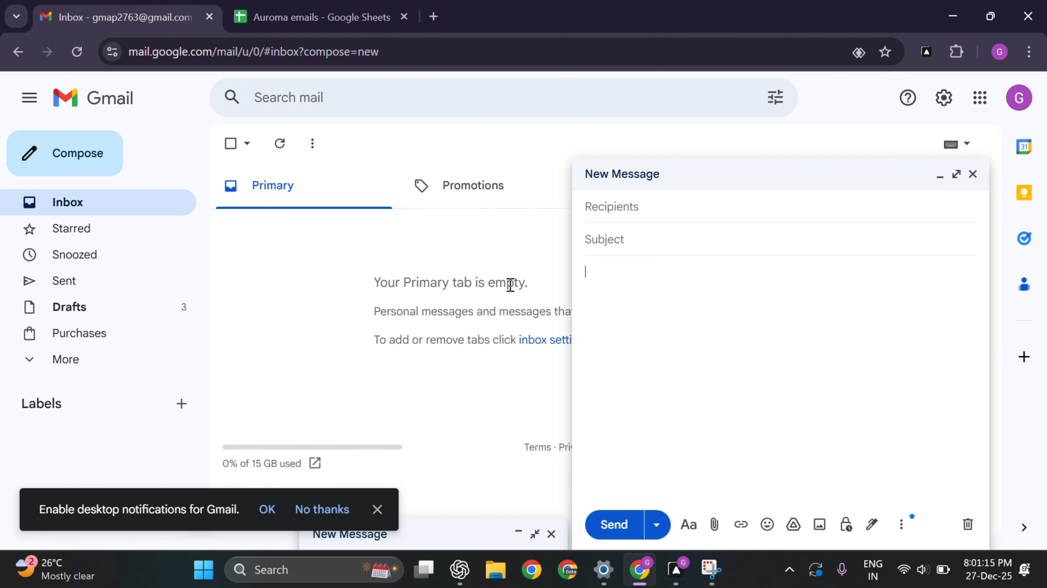
left_click(295, 25)
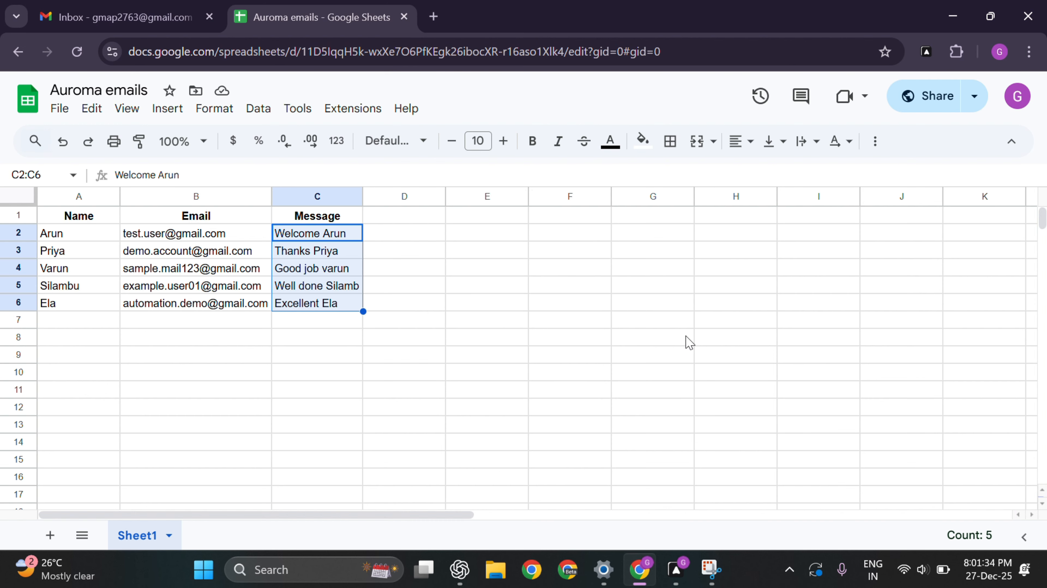
Step: Pan across the gmail workflow's blocks back to Trigger and execute the workflow
left_click(677, 570)
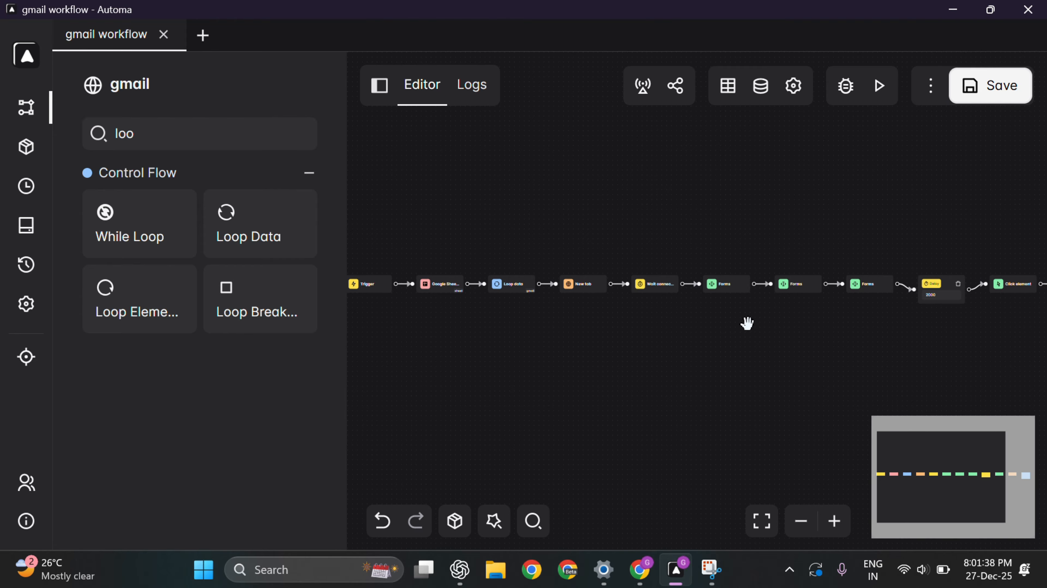
left_click_drag(748, 323, 605, 346)
left_click_drag(475, 360, 798, 379)
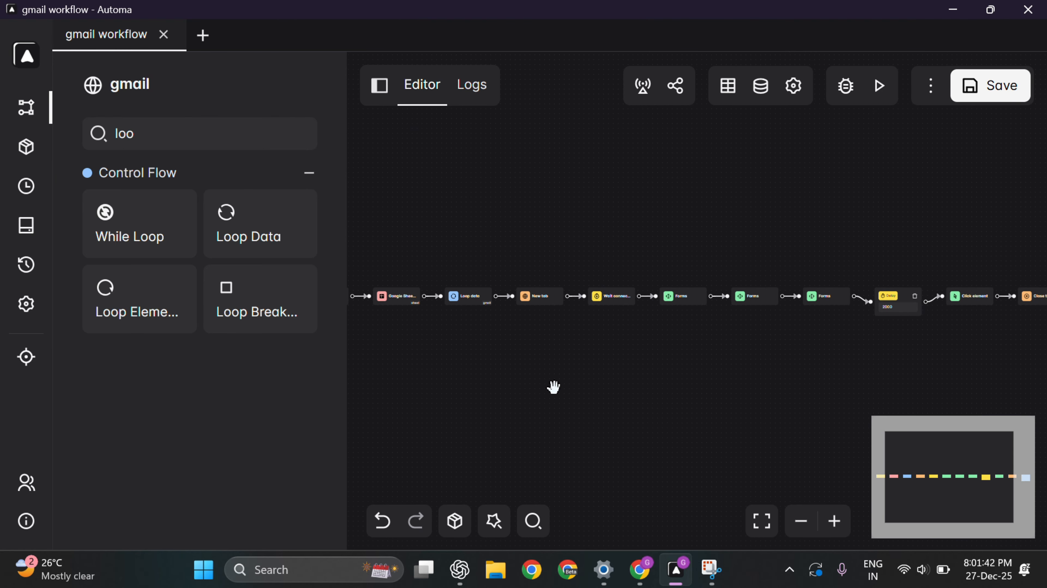
left_click_drag(554, 386, 755, 335)
left_click(881, 96)
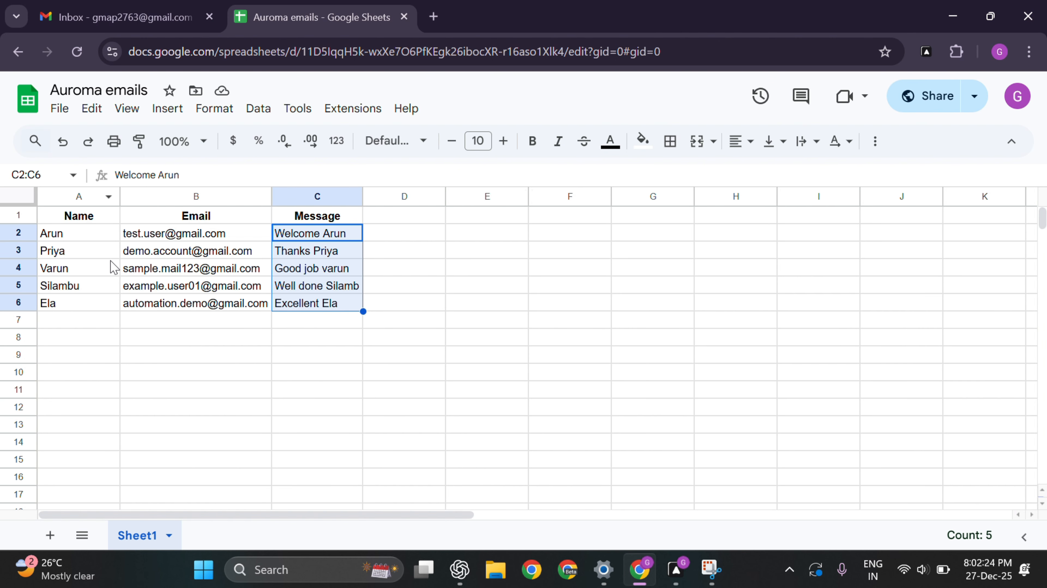
Step: Review the contact rows in A2:C6, then return to the Automa gmail workflow
left_click_drag(74, 238, 318, 305)
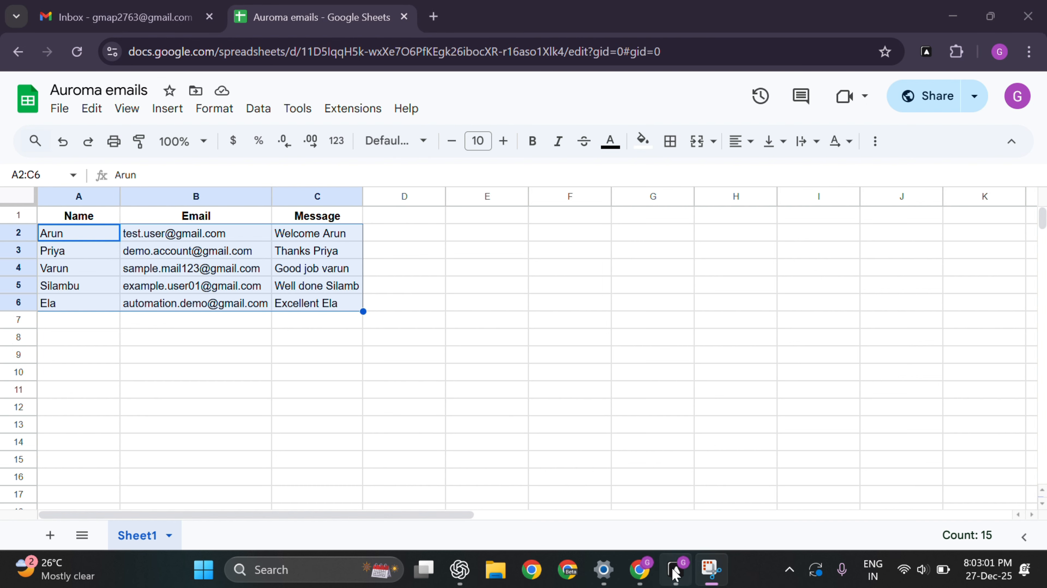
left_click(675, 573)
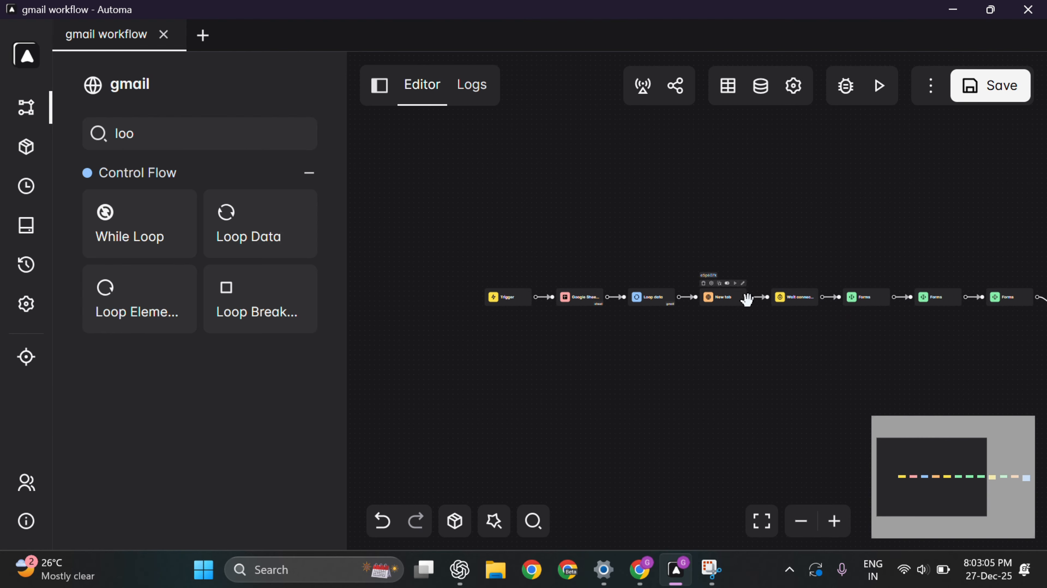
Step: Create a new Automa workflow named 'auto gmail'
left_click(204, 35)
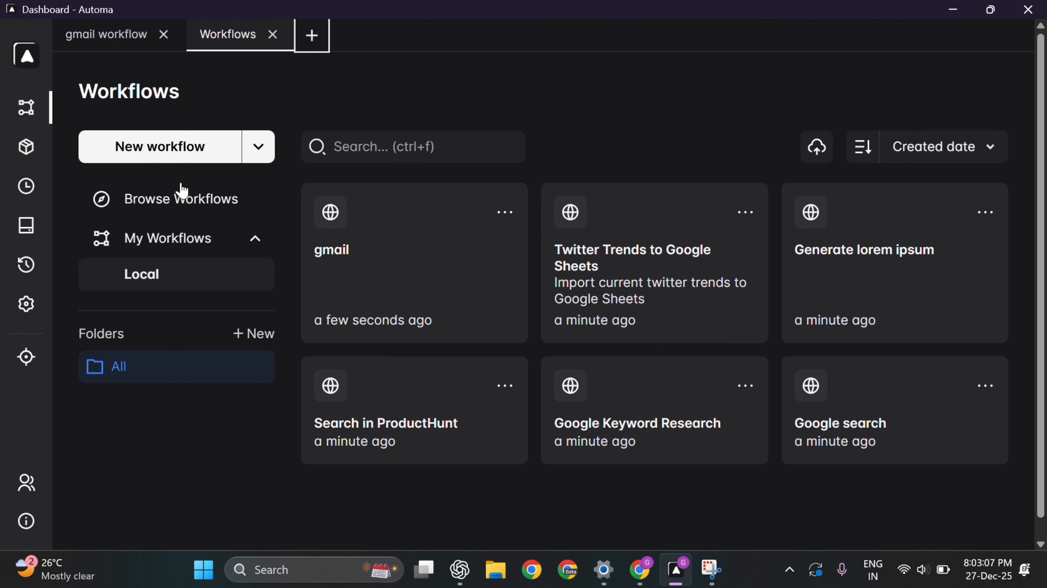
left_click(168, 154)
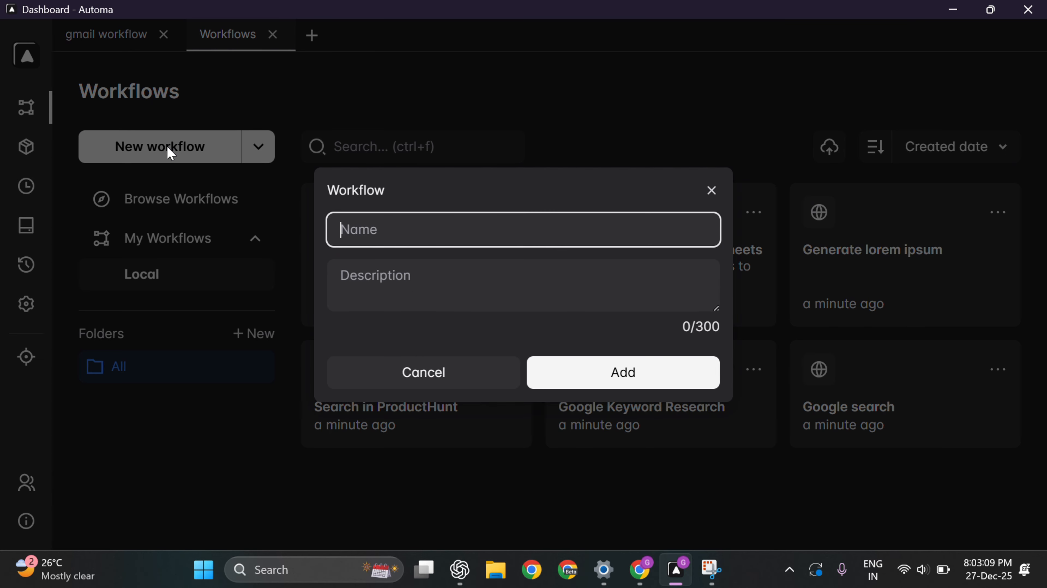
type("auto gmail")
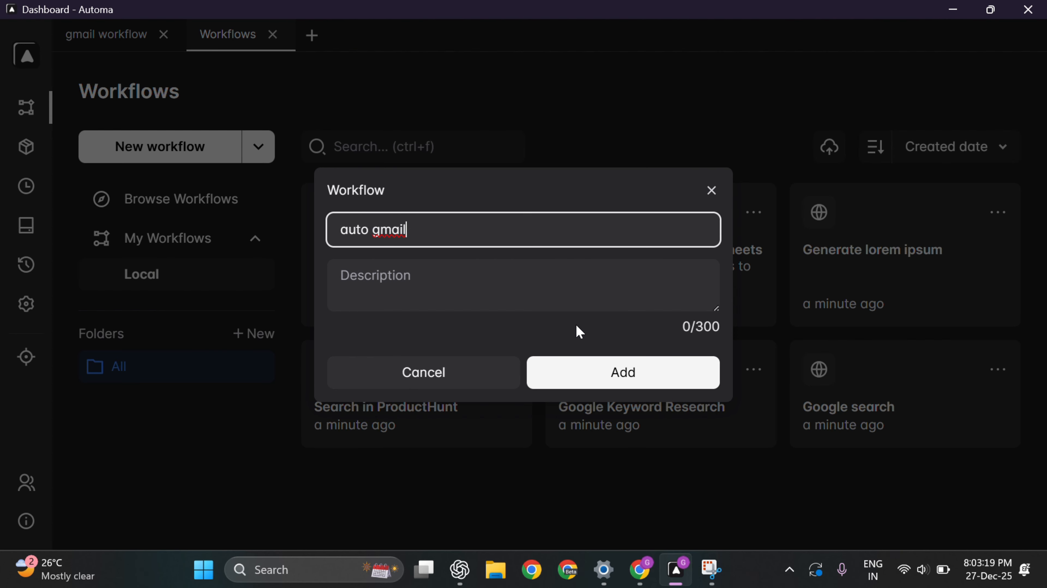
left_click(596, 381)
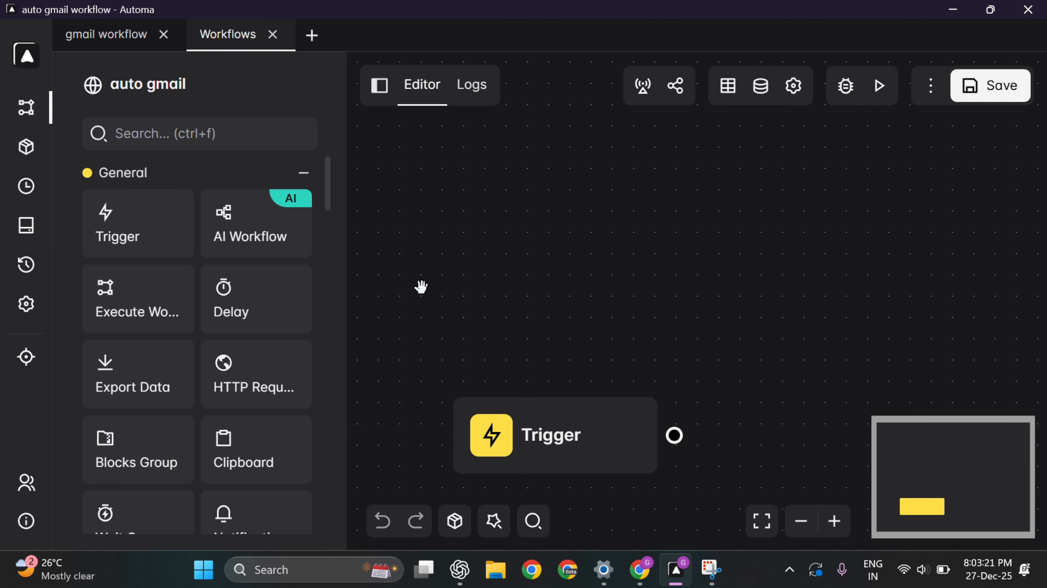
Step: Shift the canvas so the Trigger block sits further left, then go back to the spreadsheet
scroll(692, 290, "down", 3)
scroll(690, 297, "up", 1)
scroll(584, 222, "down", 3)
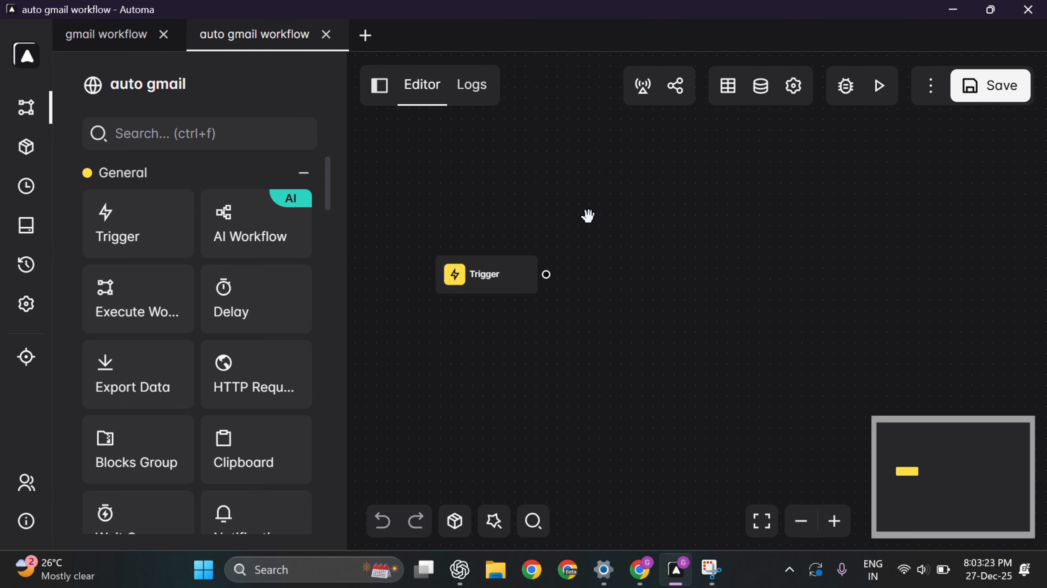
scroll(633, 241, "down", 1)
left_click_drag(694, 264, 618, 278)
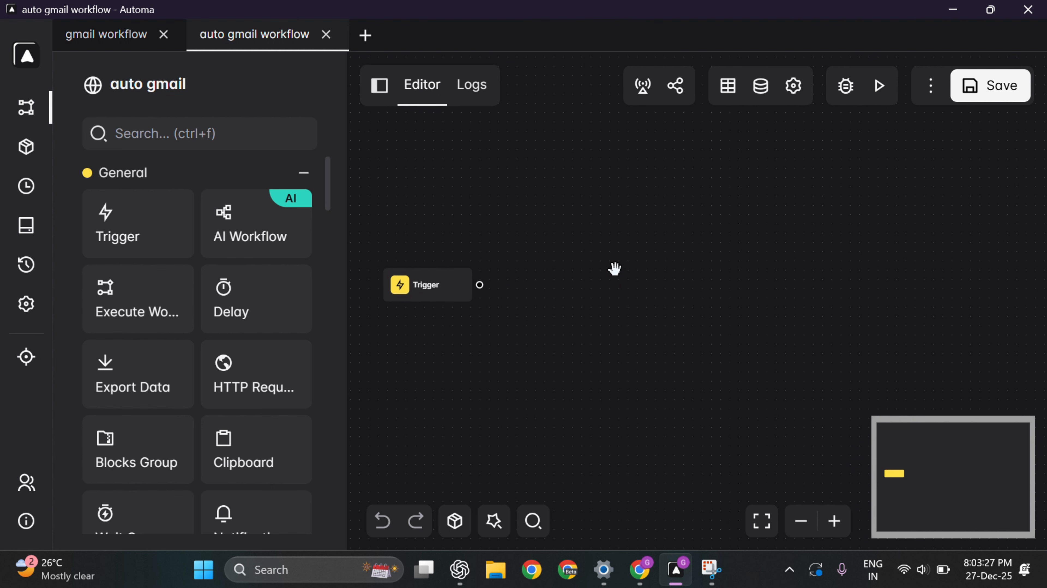
left_click(639, 569)
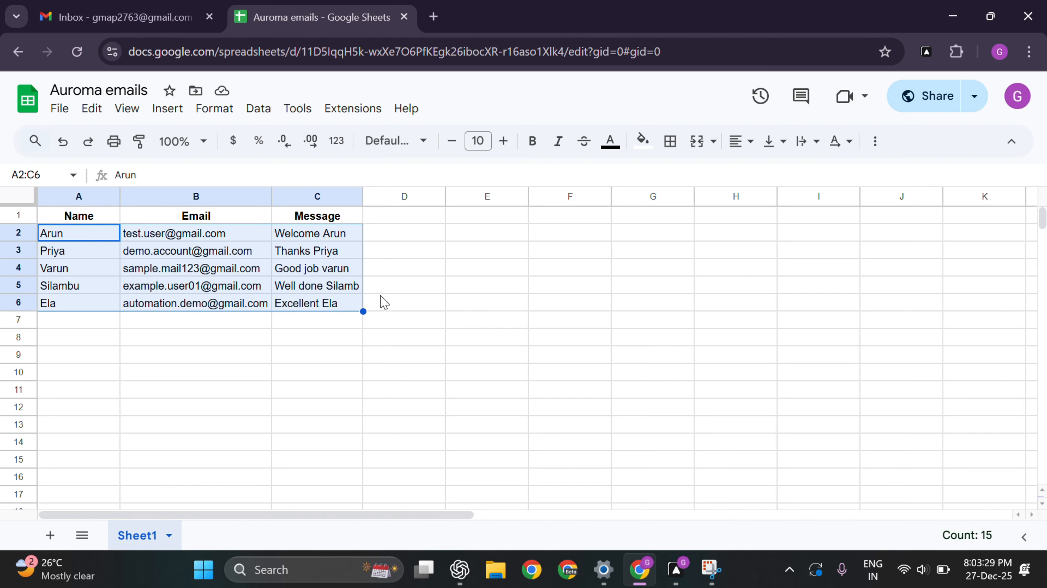
Step: Close the old Gmail draft, open a fresh compose window, and inspect its body and To fields
left_click(496, 324)
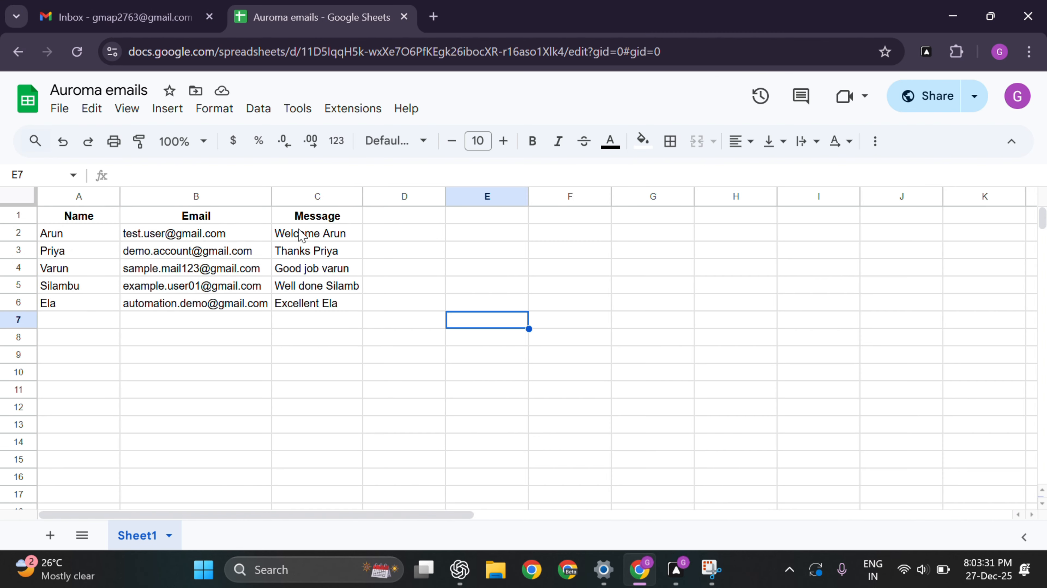
left_click(152, 18)
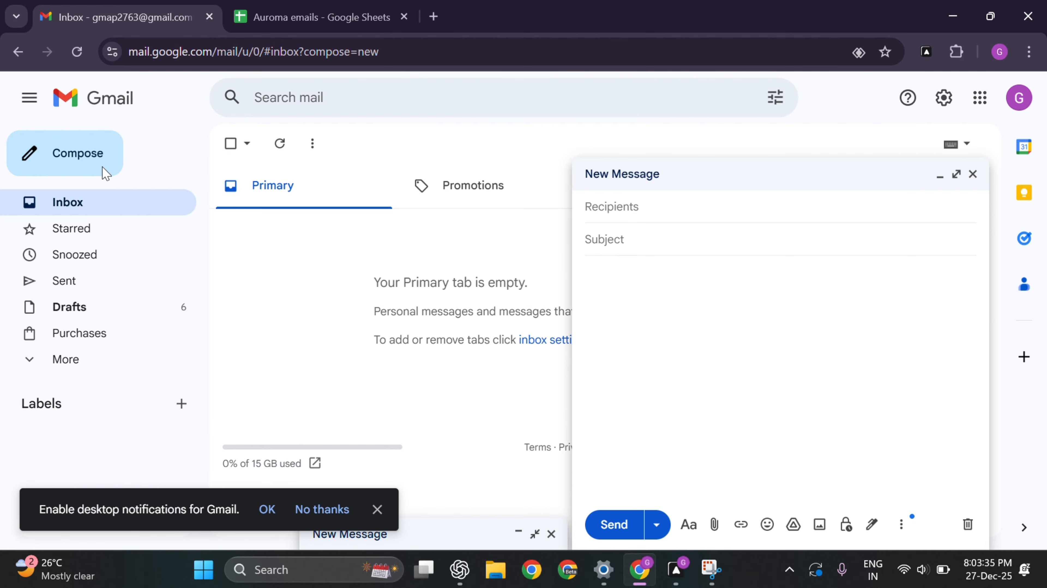
left_click(973, 174)
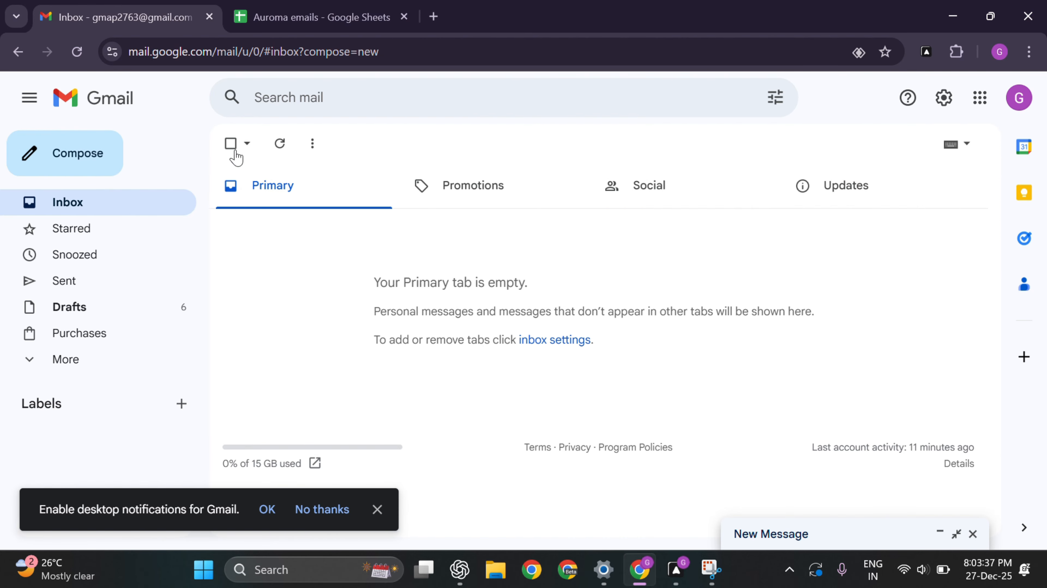
left_click(68, 163)
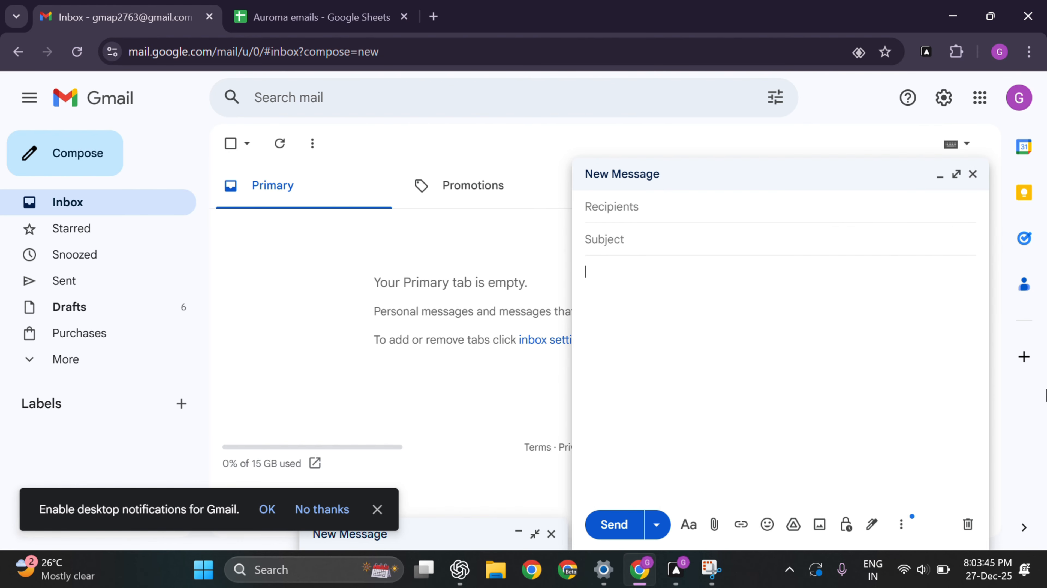
left_click(791, 380)
left_click(628, 207)
left_click(297, 27)
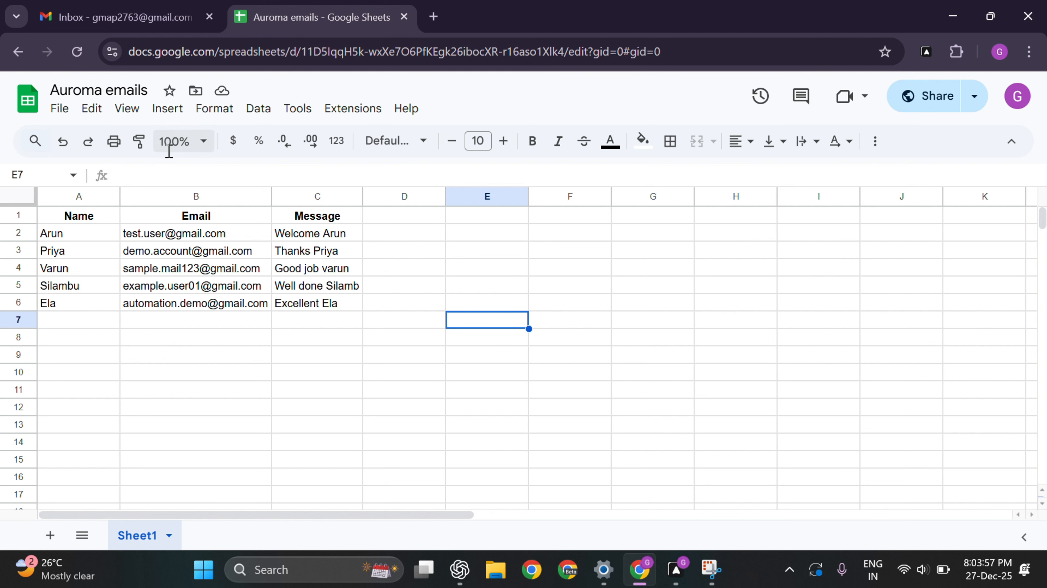
Step: Rename the spreadsheet title from 'Auroma emails' to 'Automa emails'
left_click(91, 82)
key("BackSpace")
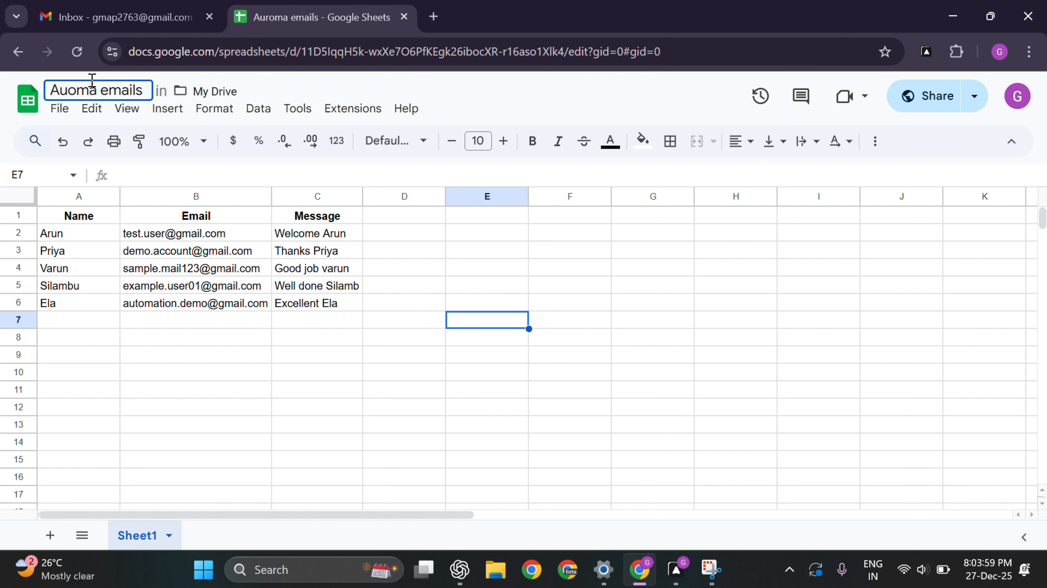
type("t")
left_click(285, 376)
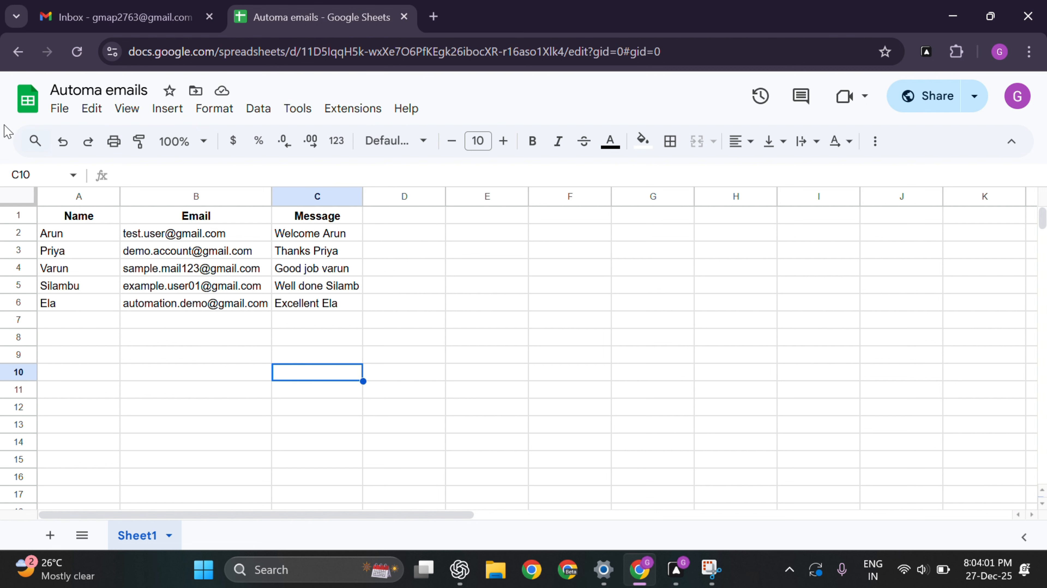
Step: Inspect the Name, Email and Message headers and the data in A2:C6
left_click(86, 220)
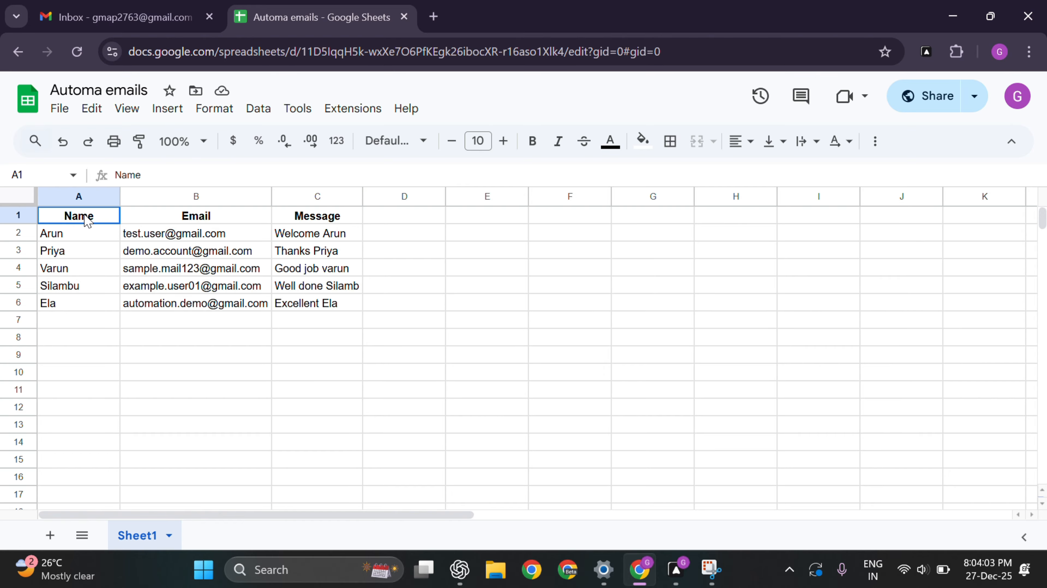
left_click(207, 220)
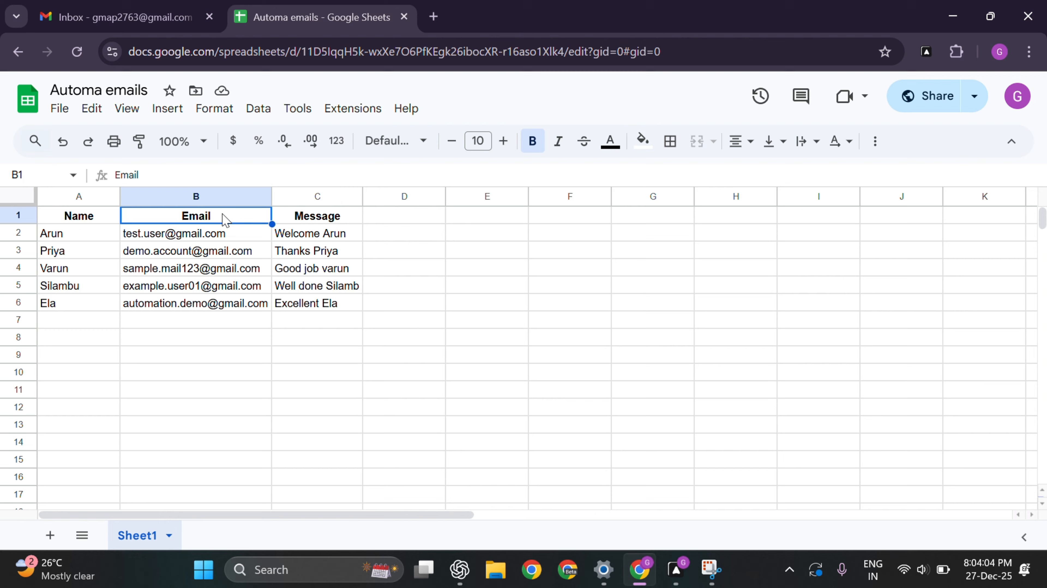
left_click(318, 218)
left_click_drag(71, 236, 328, 307)
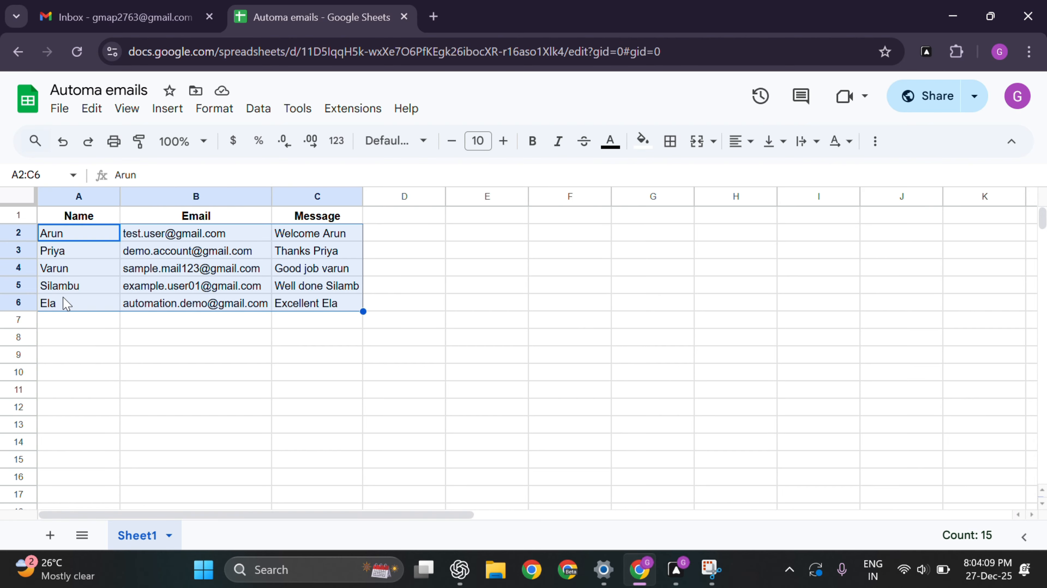
left_click(197, 339)
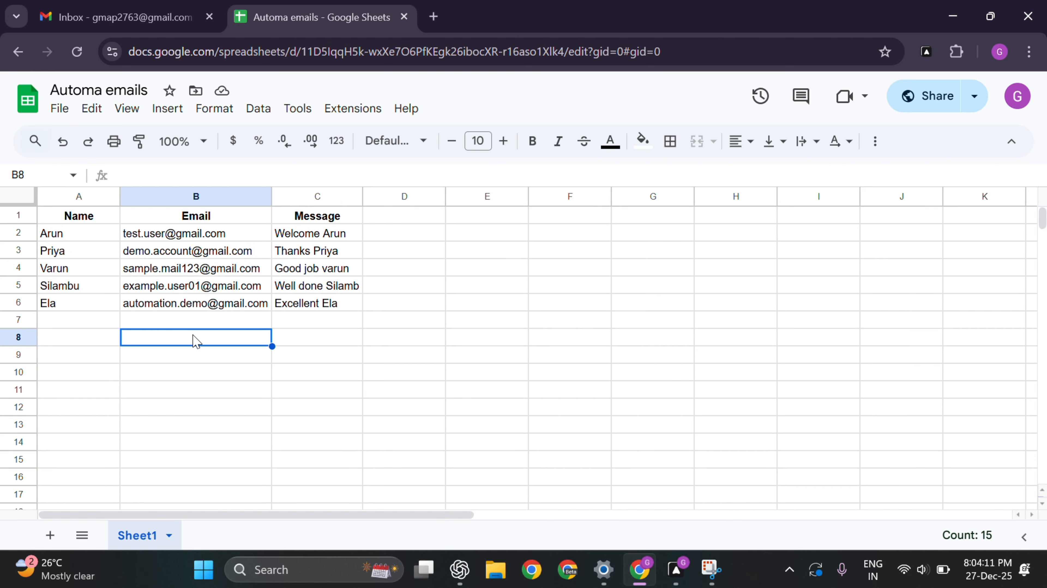
left_click(147, 275)
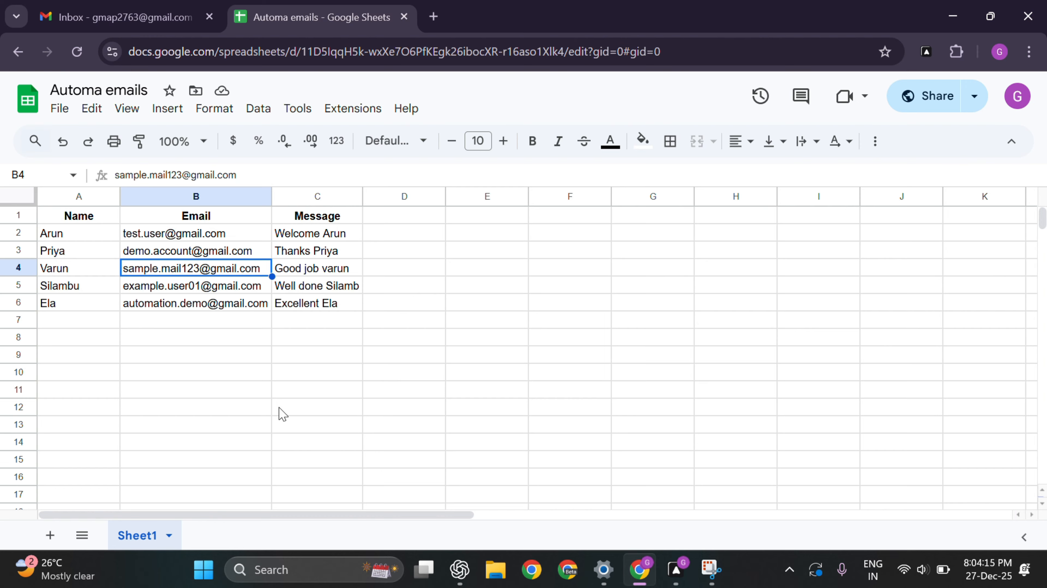
key("alt+Tab")
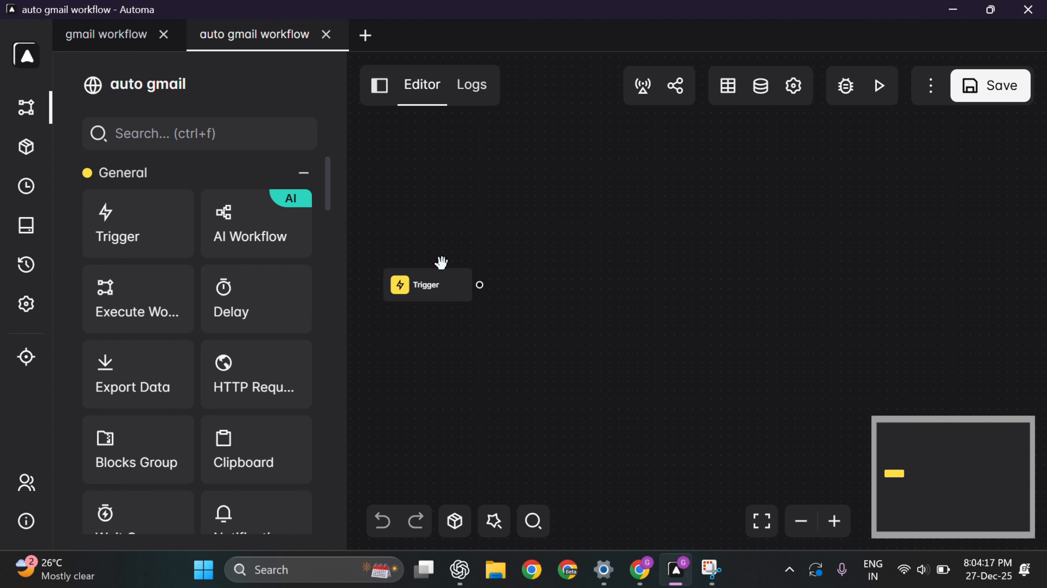
Step: Add a Google Sheets block wired after Trigger and open its Spreadsheet Id setting
left_click(163, 138)
type("g")
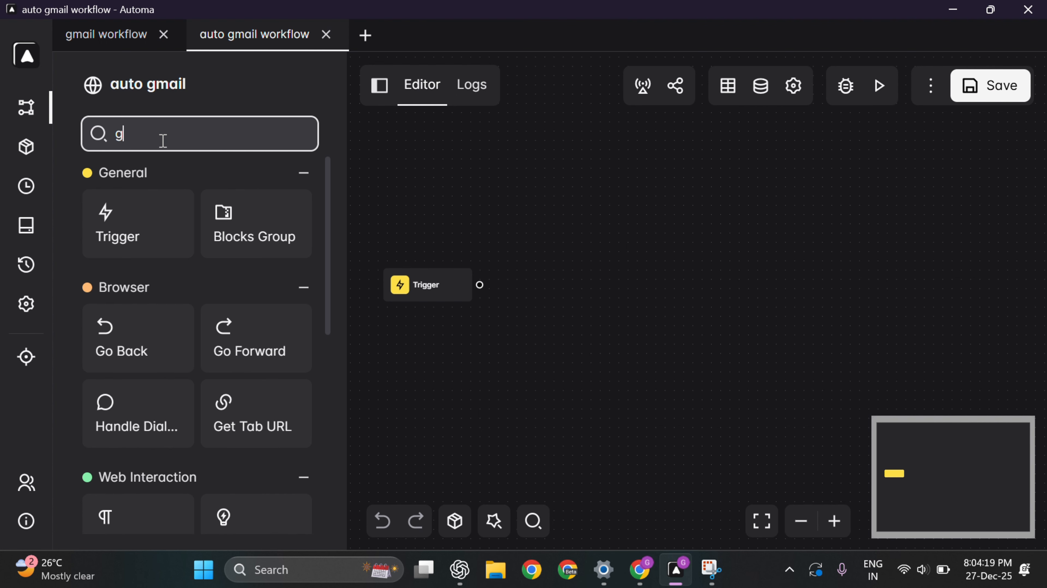
type("oo")
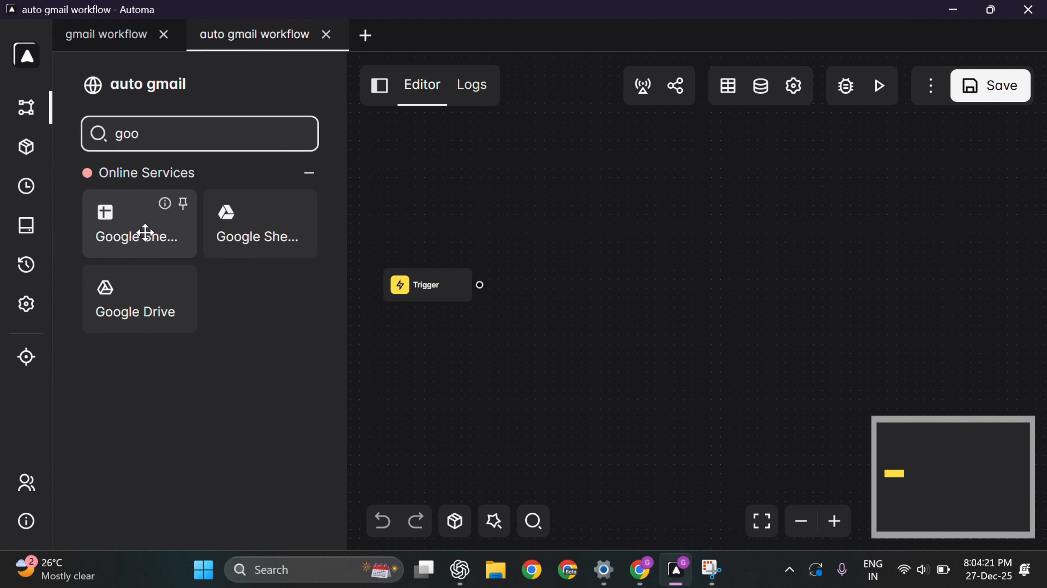
left_click_drag(113, 226, 550, 276)
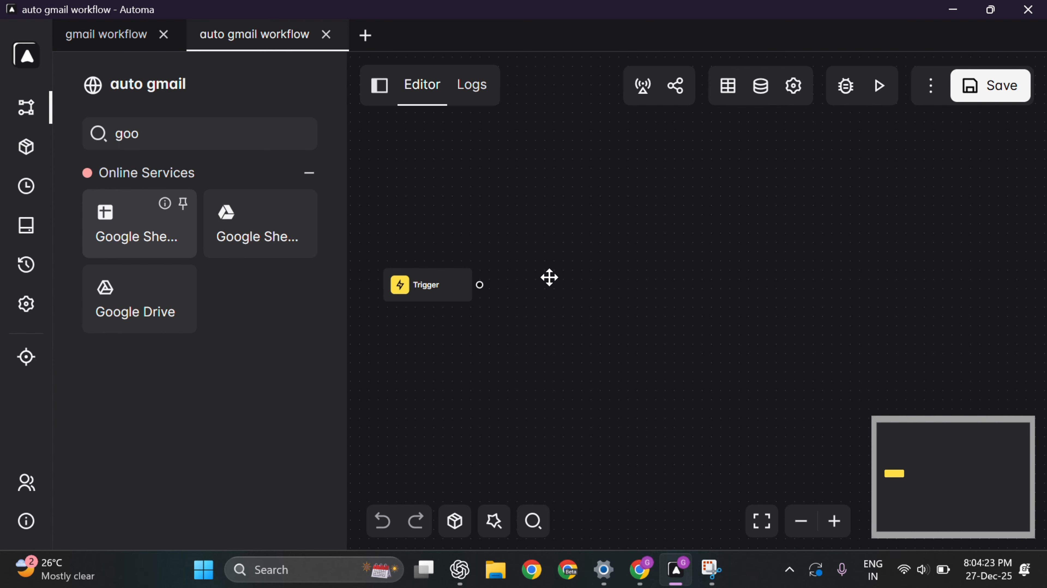
left_click_drag(480, 284, 581, 287)
double_click(581, 287)
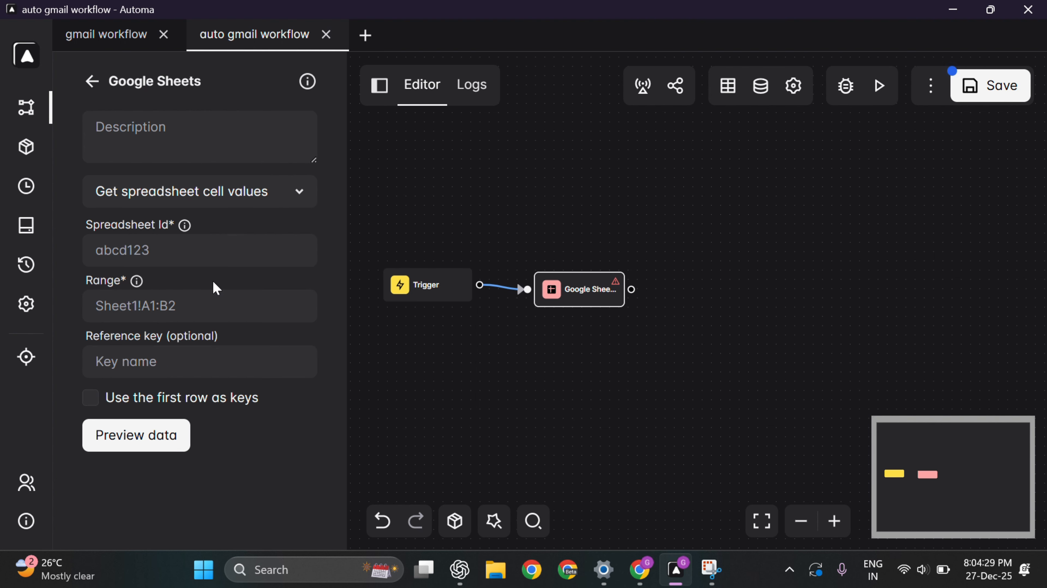
left_click(168, 259)
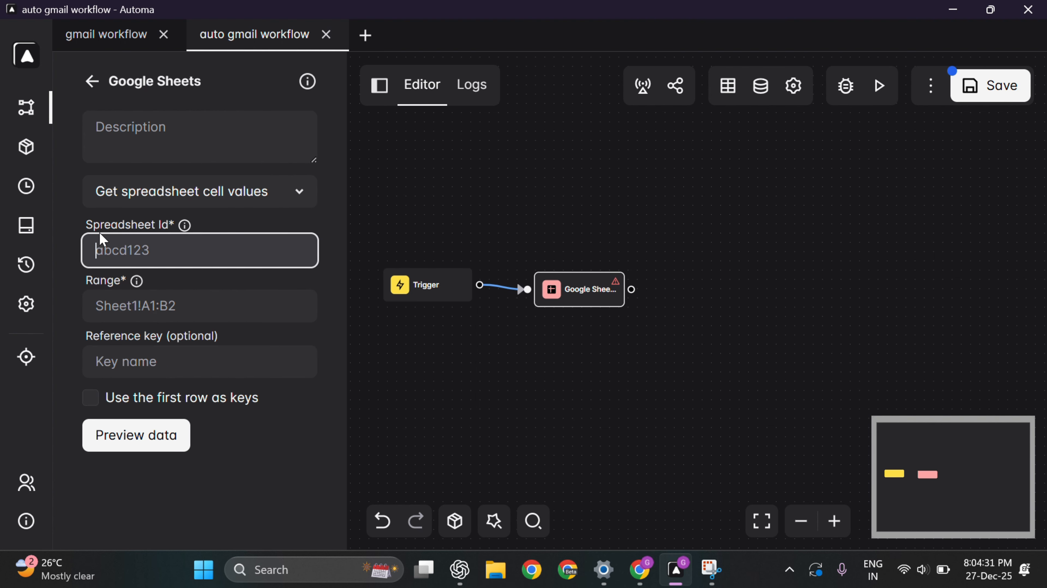
key("alt+Tab")
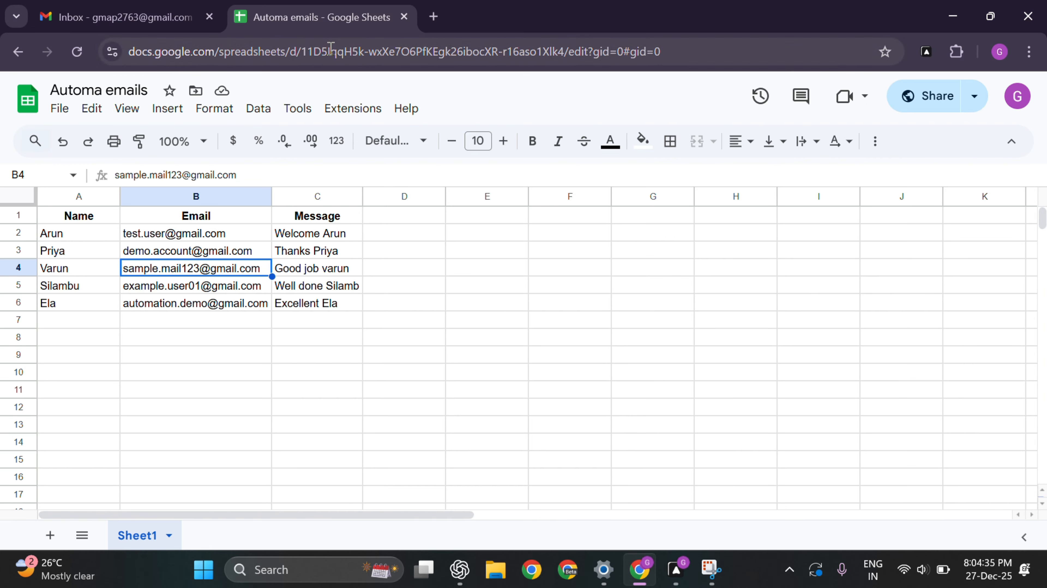
Step: Copy the spreadsheet ID between /d/ and /edit from the Automa emails URL
left_click(171, 45)
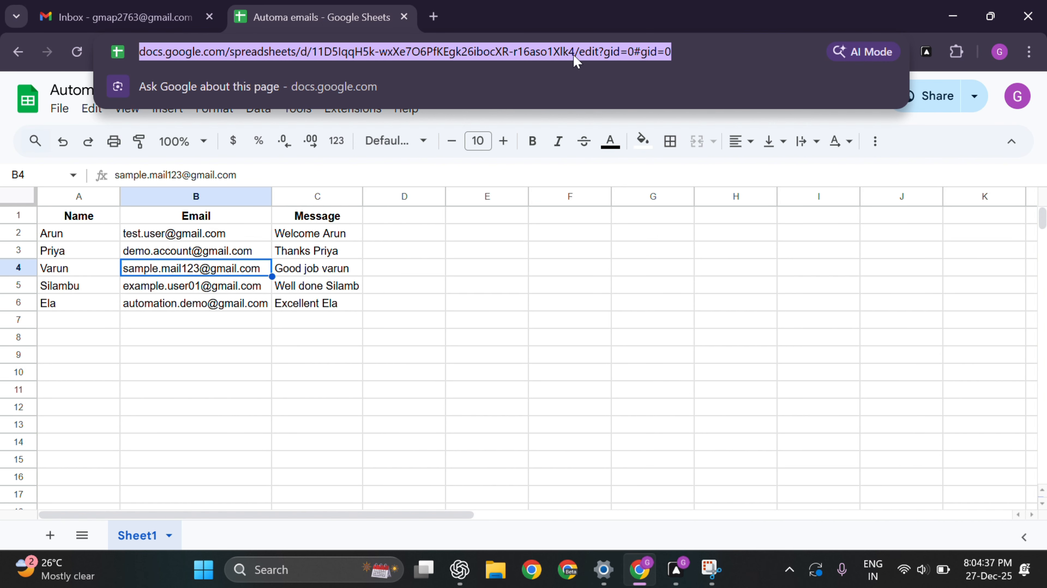
key("alt+Tab")
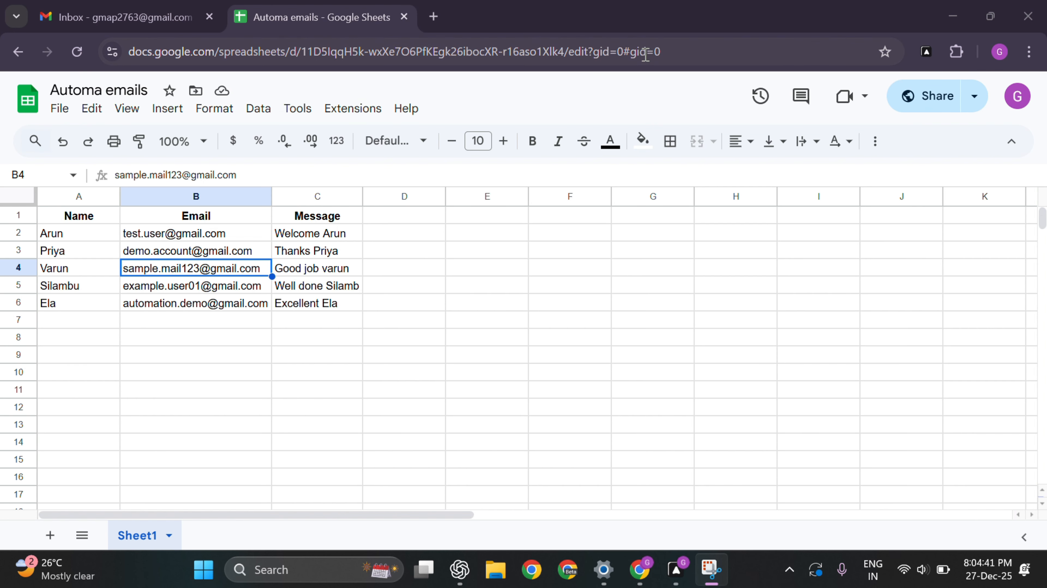
left_click(673, 52)
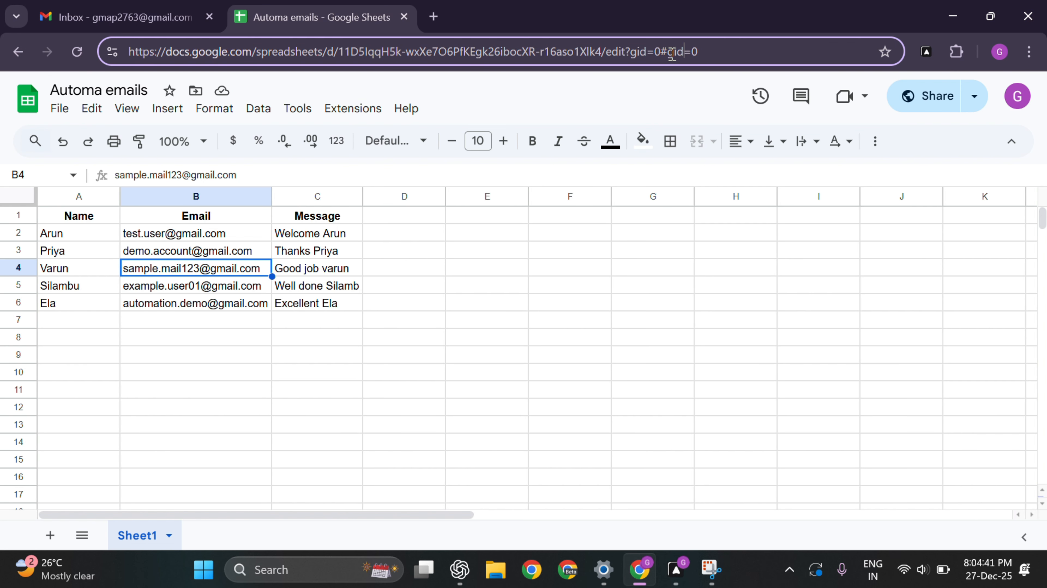
left_click(593, 55)
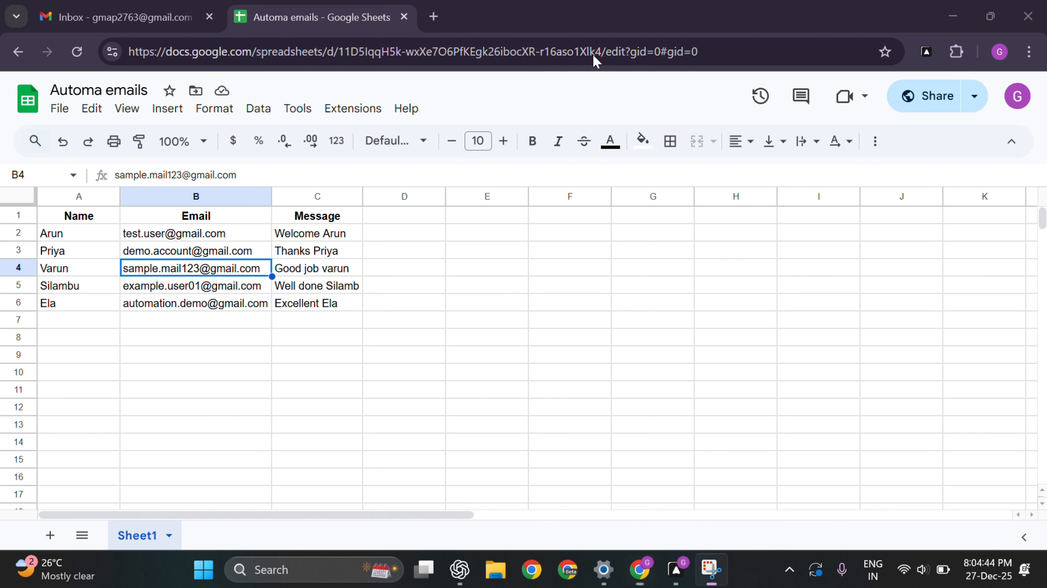
left_click(674, 52)
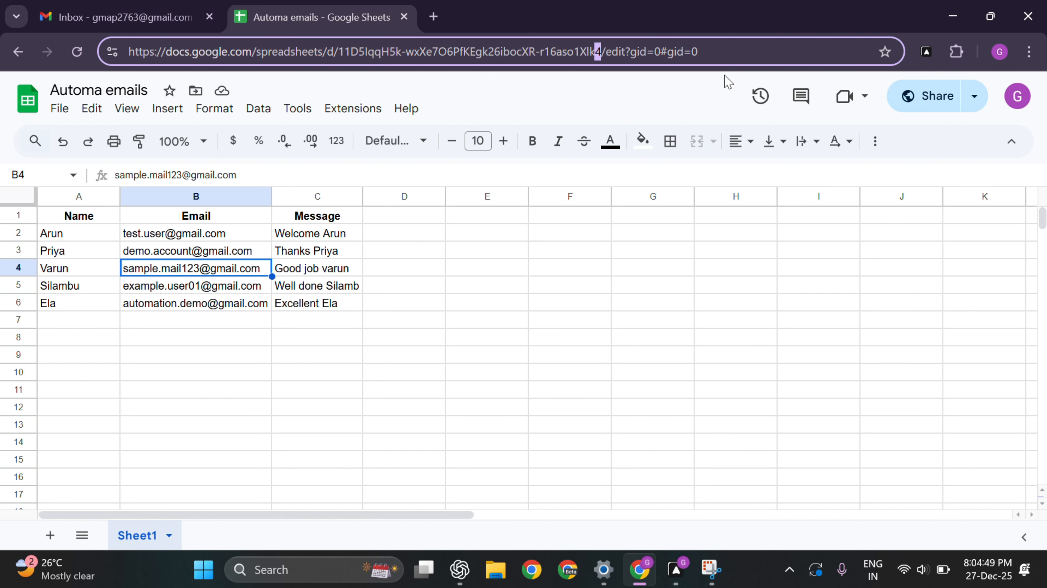
key("shift+Left")
key("shift+Left")
key("shift+Left")
key("shift+Left")
key("shift+Left")
key("shift+Left")
key("shift+Left")
key("shift+Left")
key("shift+Left")
key("shift+Left")
key("shift+Left")
key("shift+Left")
key("shift+Left")
key("shift+Left")
key("shift+Left")
key("shift+Left")
key("shift+Left")
key("shift+Left")
key("shift+Left")
key("shift+Left")
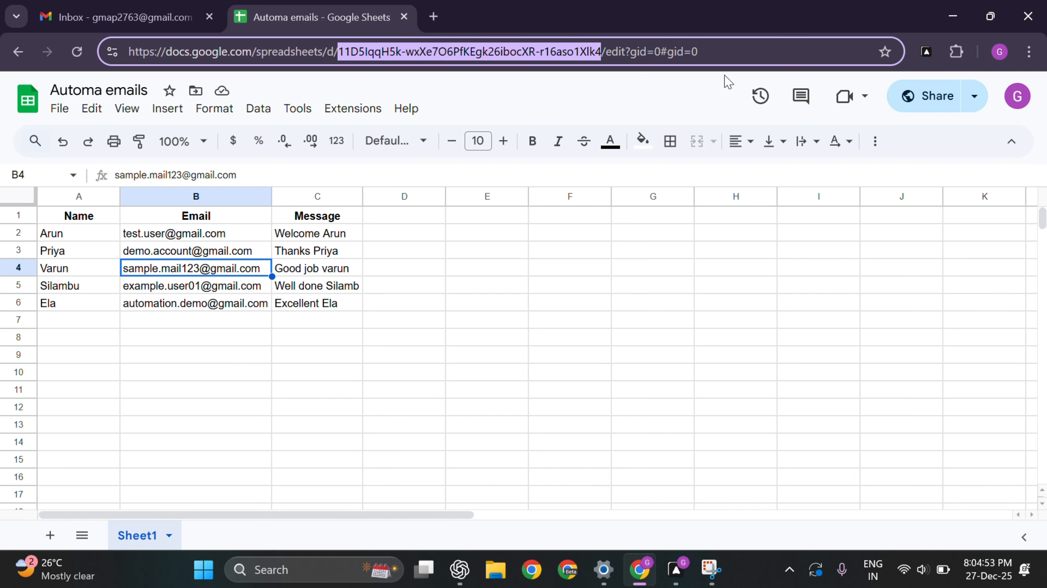
key("alt+Tab")
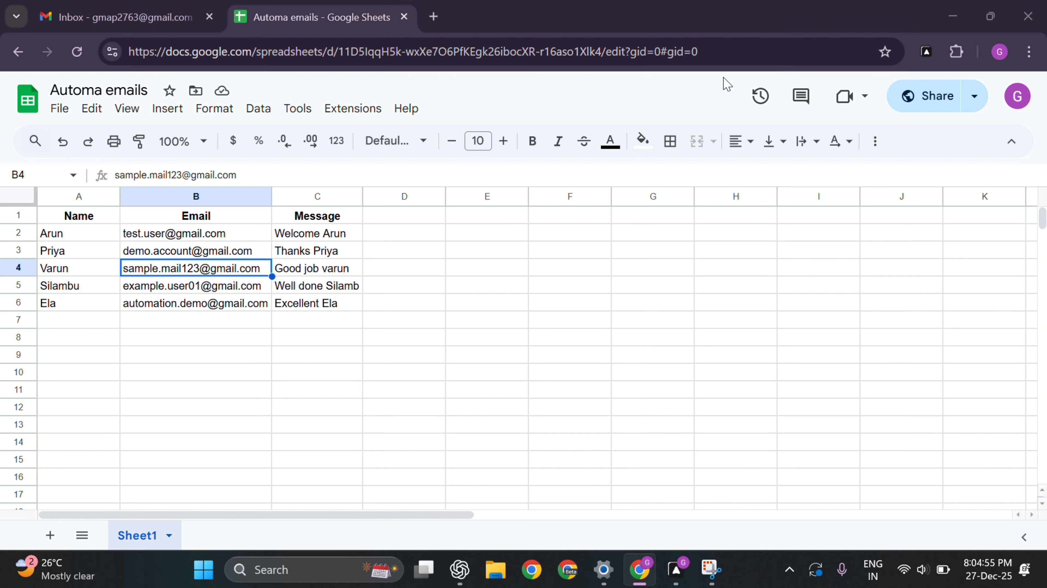
key("alt+Tab")
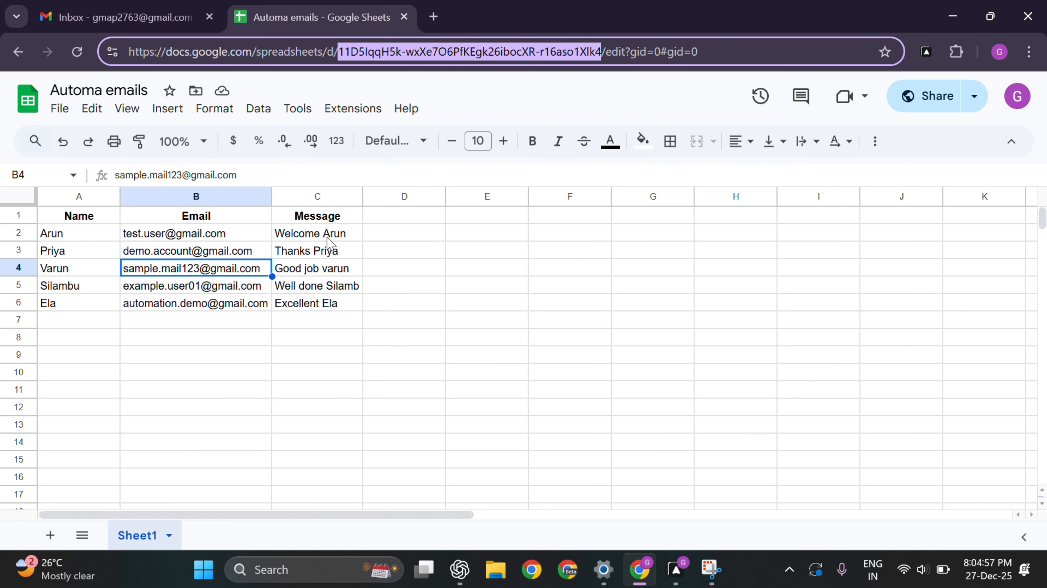
left_click(676, 568)
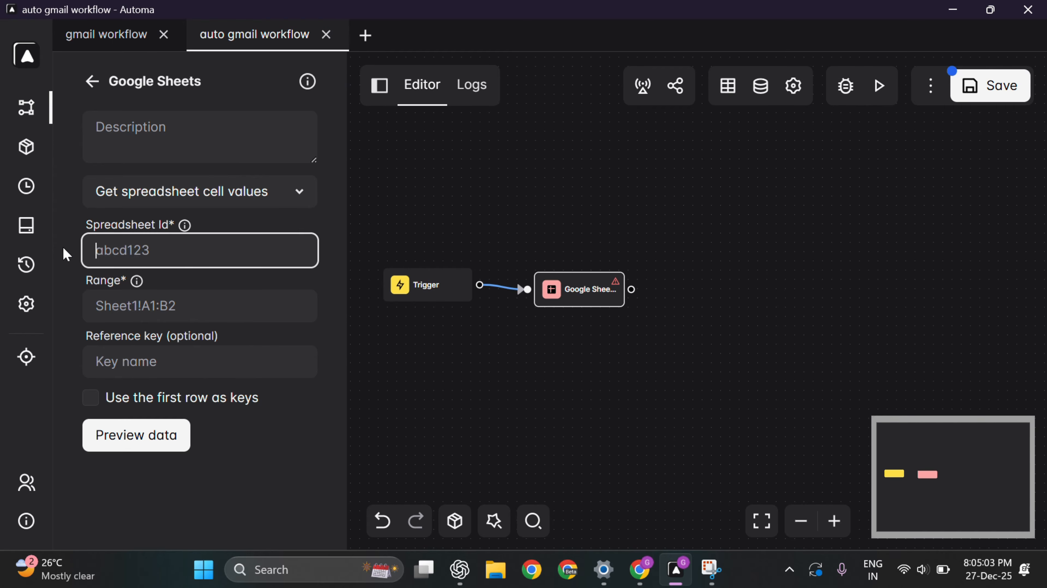
Step: Paste the copied ID into Spreadsheet Id and confirm the sheet's data spans columns A to C
key("ctrl+v")
left_click(229, 319)
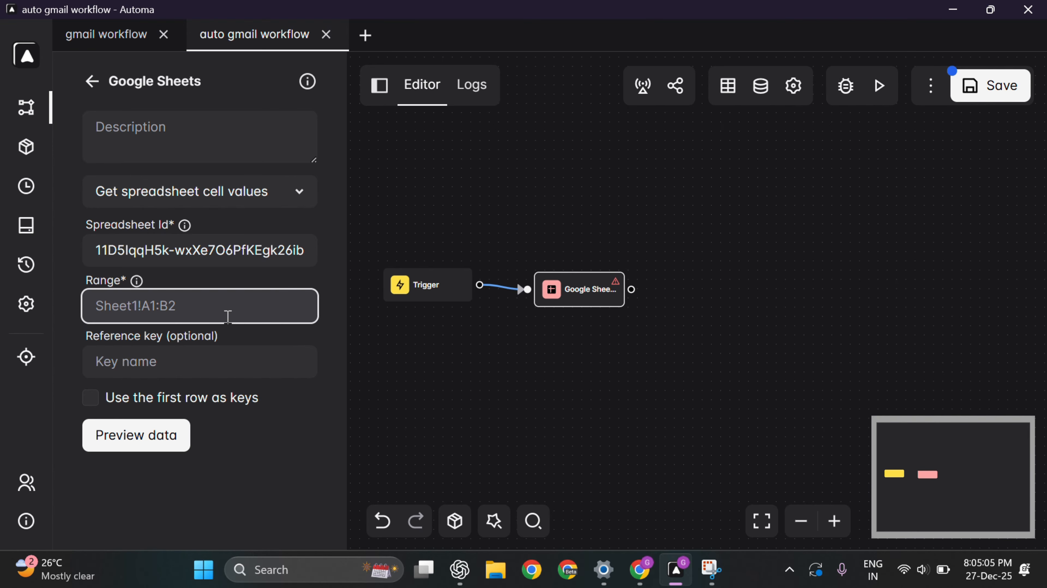
key("alt+Tab")
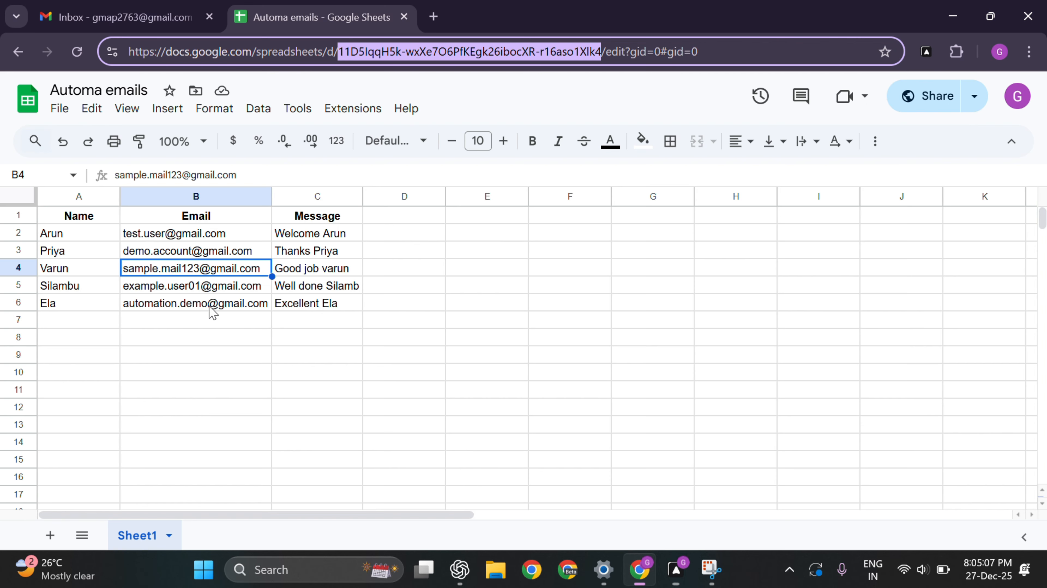
left_click(73, 198)
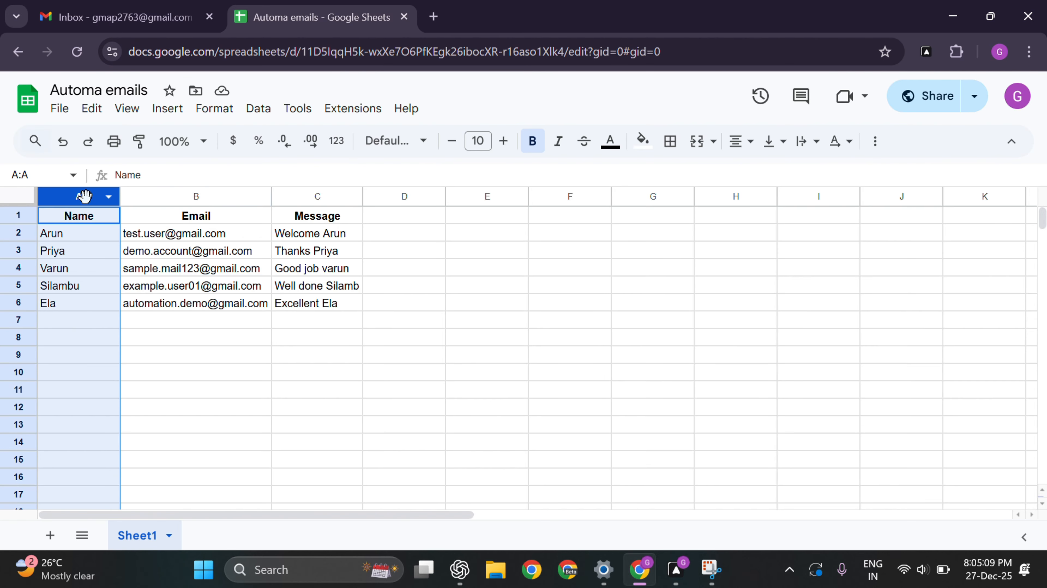
left_click(305, 200)
left_click(110, 424)
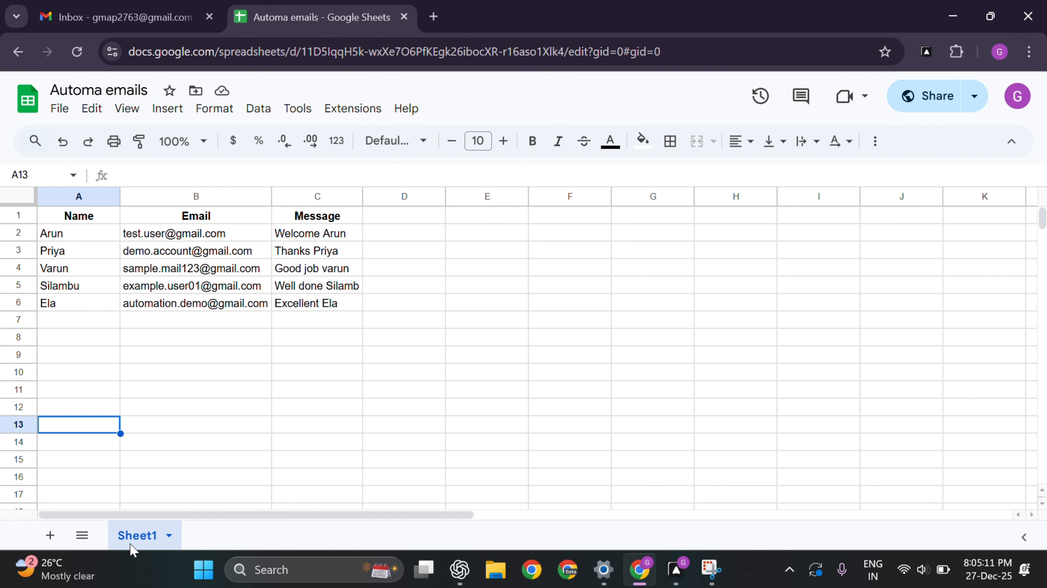
key("alt+Tab")
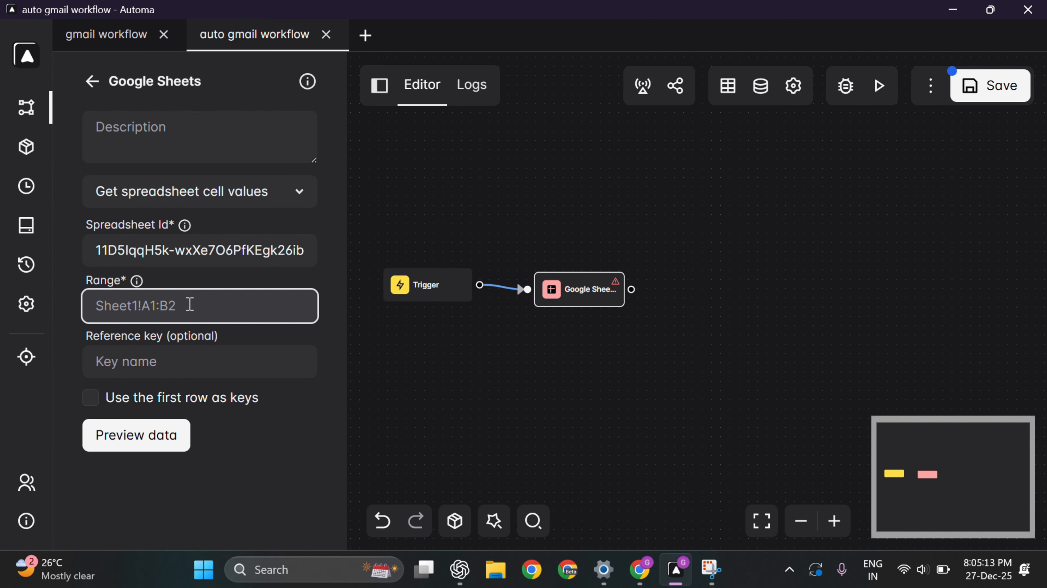
Step: Set the range to Sheet1!A:C and the reference key to 'sheet'
type("Sheet1!A:C")
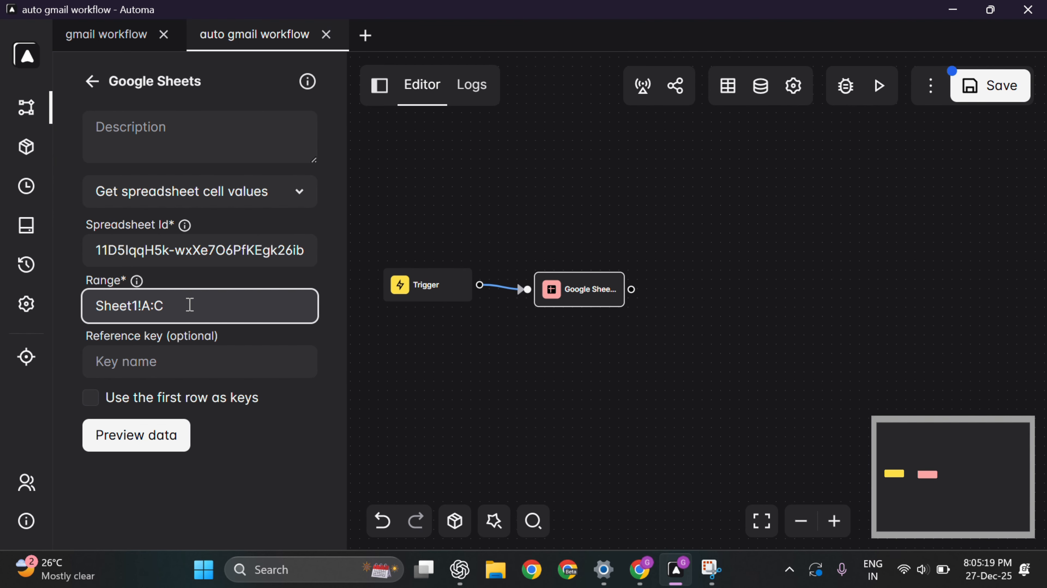
left_click(162, 363)
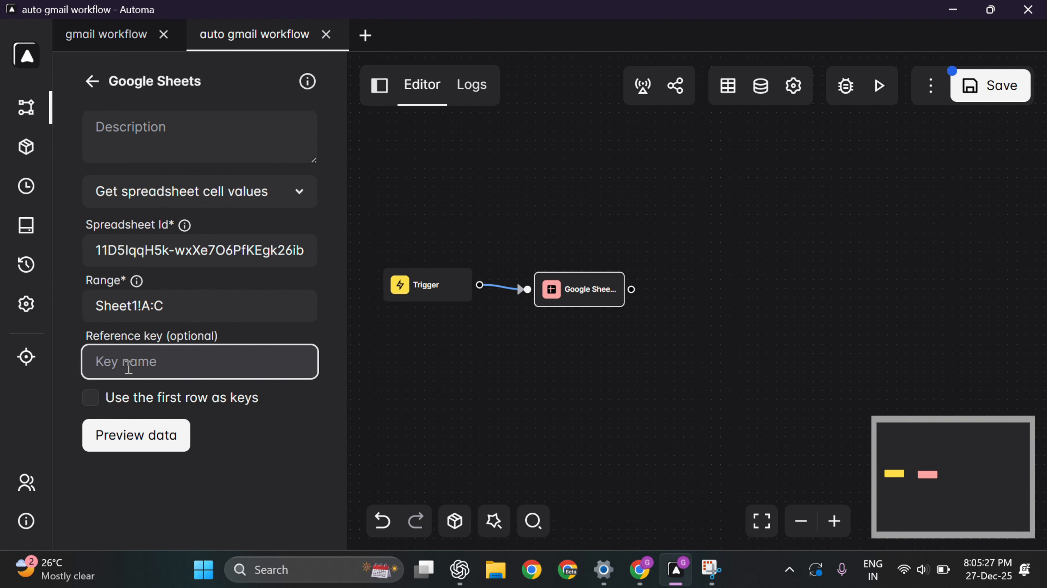
type("sheet")
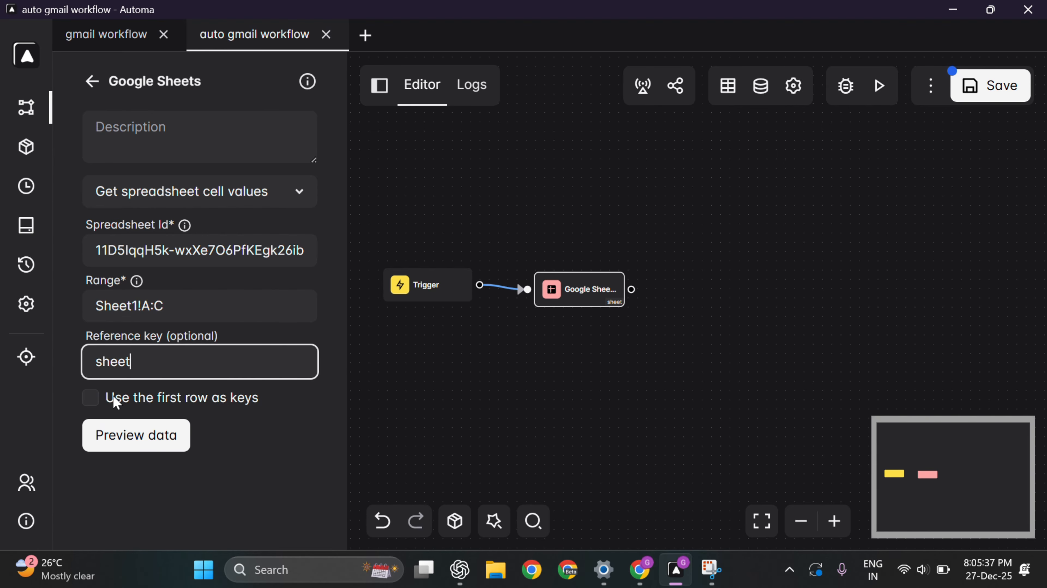
left_click(90, 398)
key("alt+Tab")
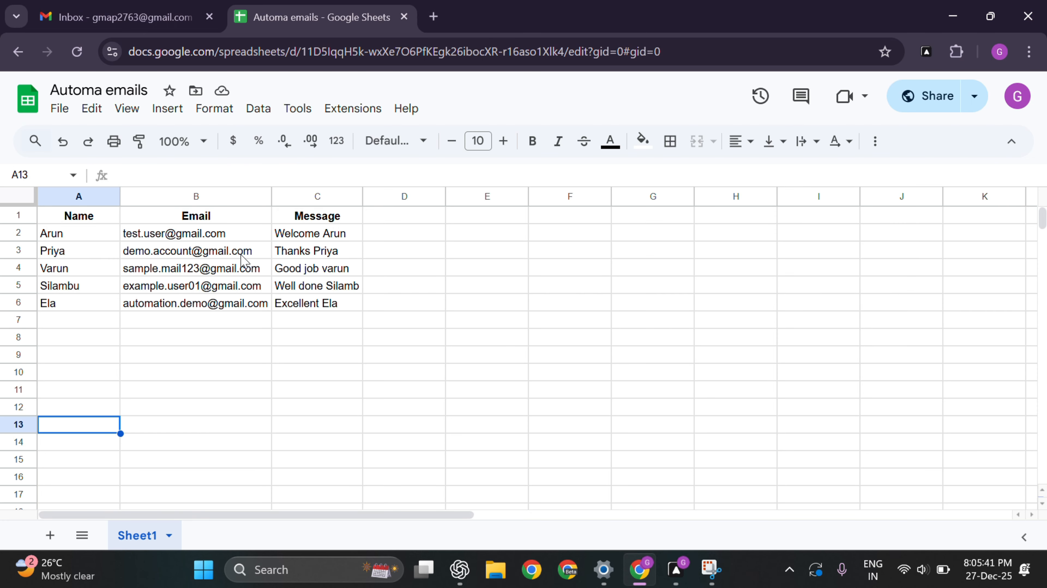
key("alt+Tab")
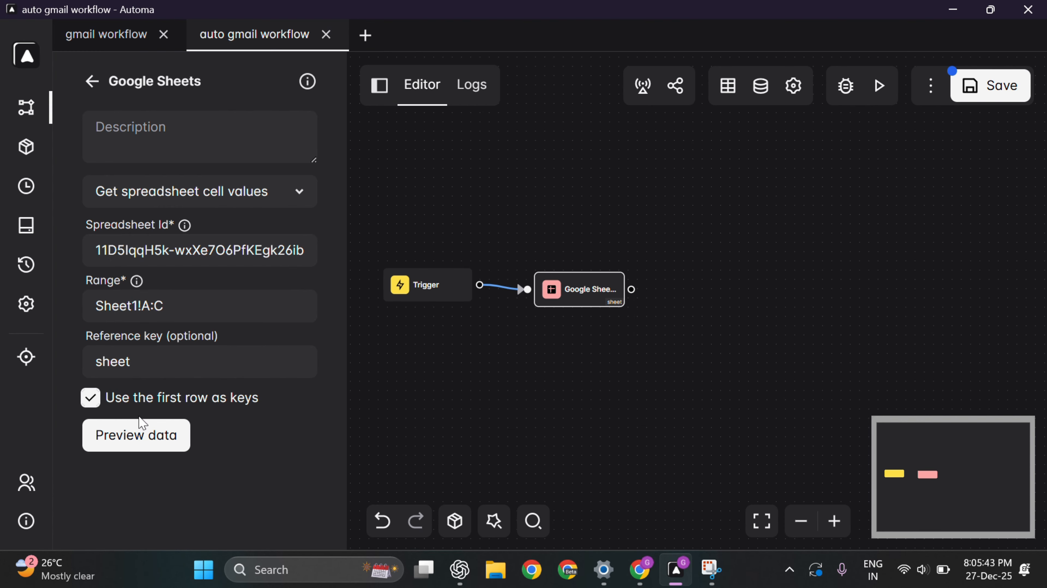
left_click(145, 442)
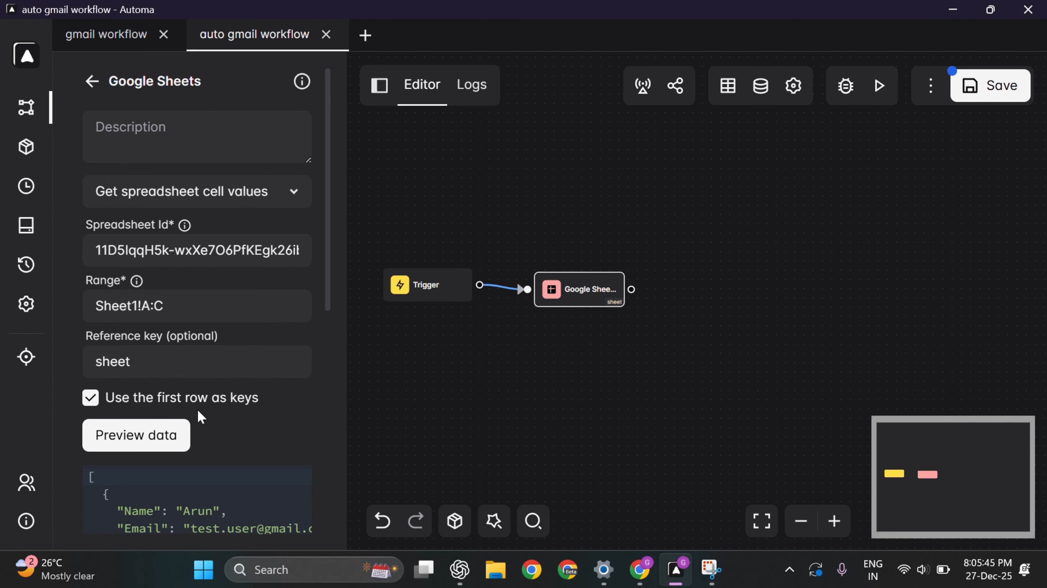
scroll(182, 376, "down", 8)
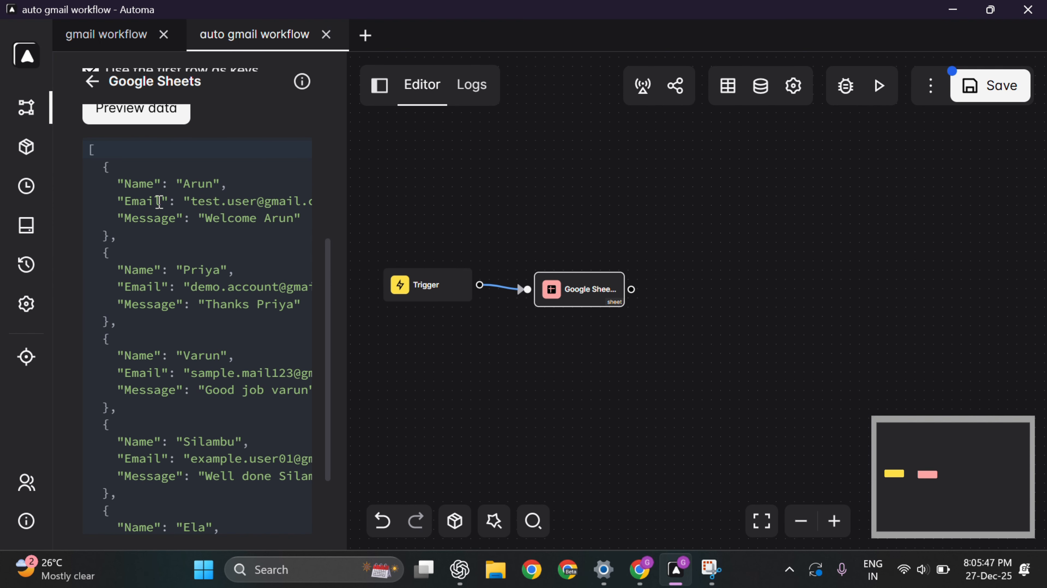
scroll(222, 225, "down", 3)
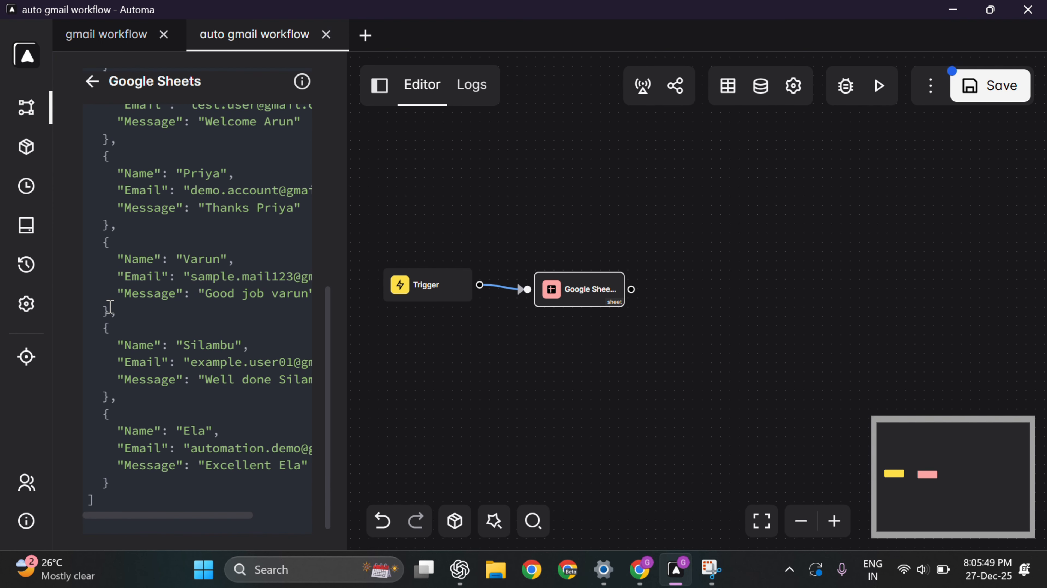
key("alt+Tab")
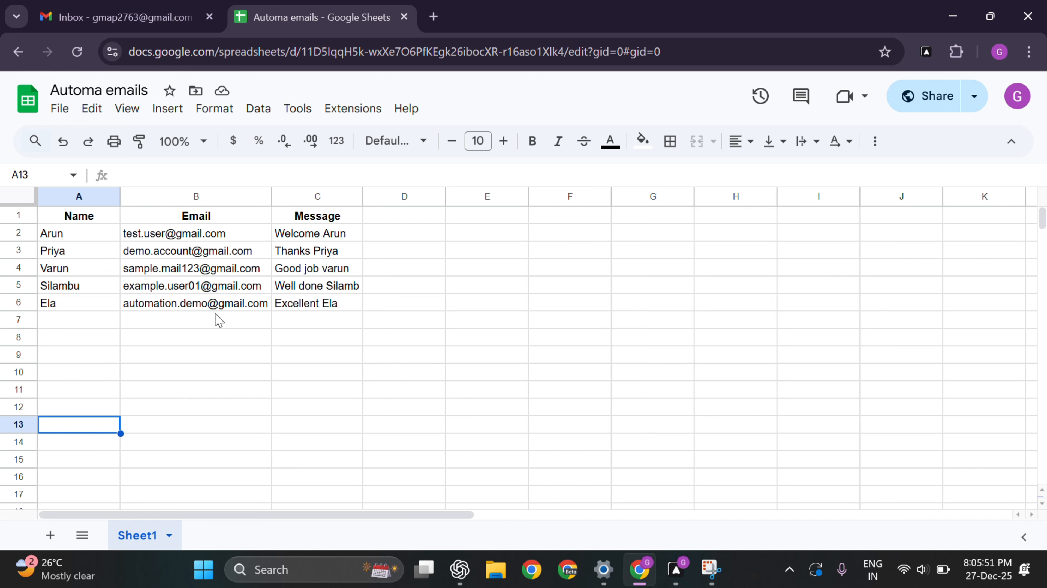
key("alt+Tab")
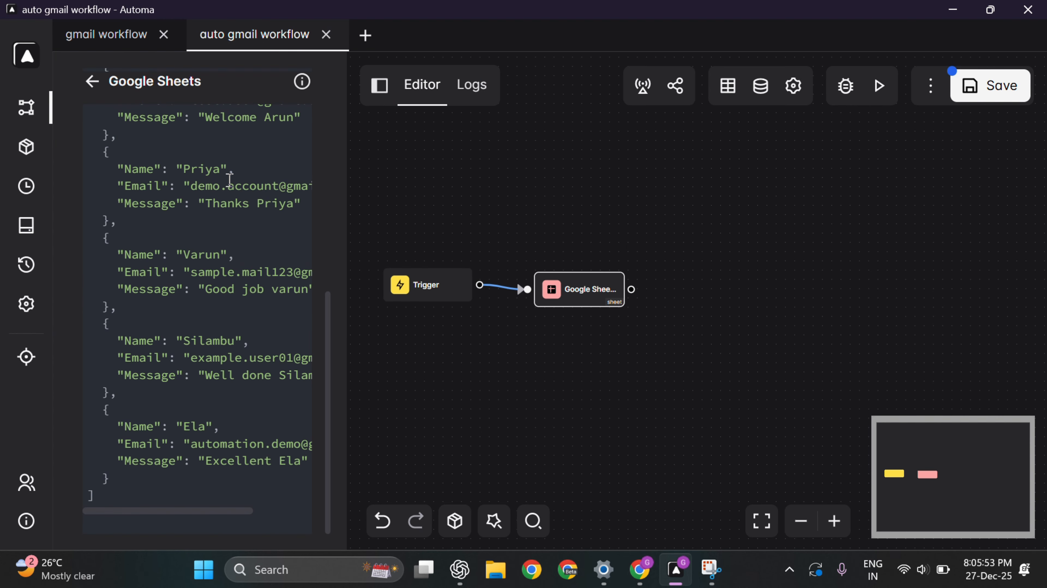
Step: Add a Loop Data block to the canvas and connect it after the Google Sheets block
left_click(90, 88)
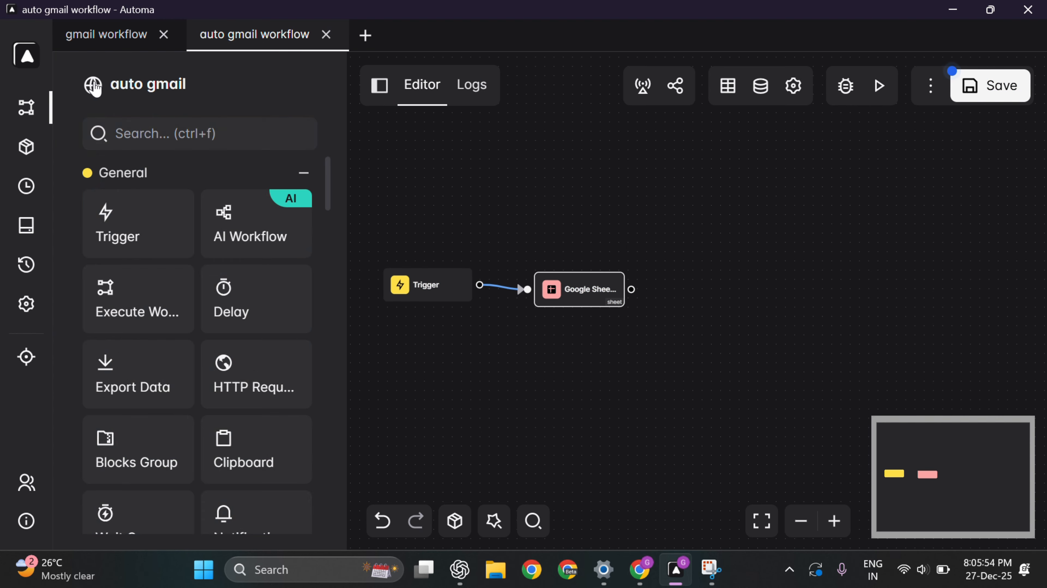
left_click(182, 131)
type("loop")
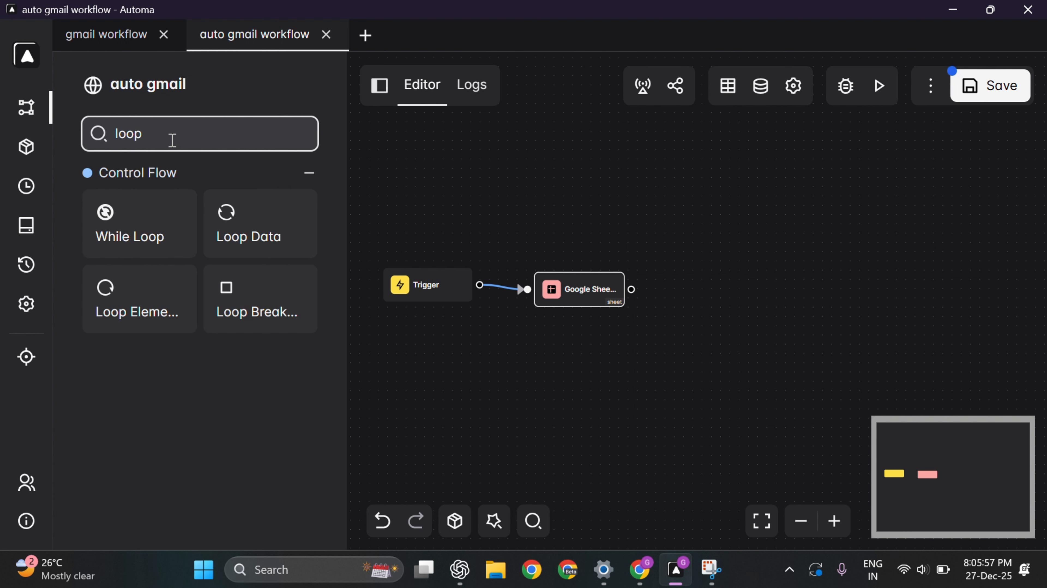
left_click_drag(254, 220, 705, 289)
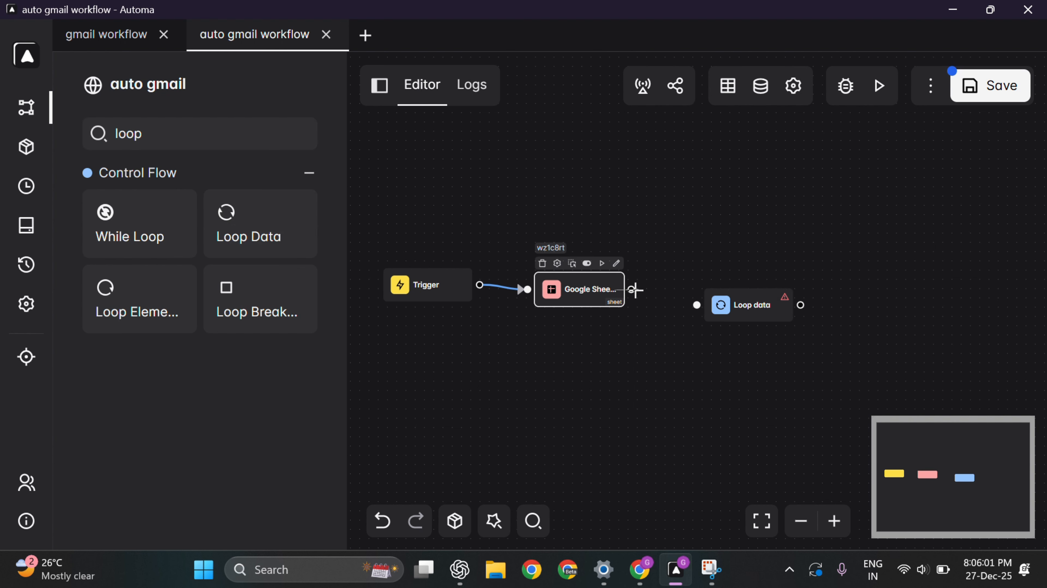
left_click_drag(632, 290, 704, 290)
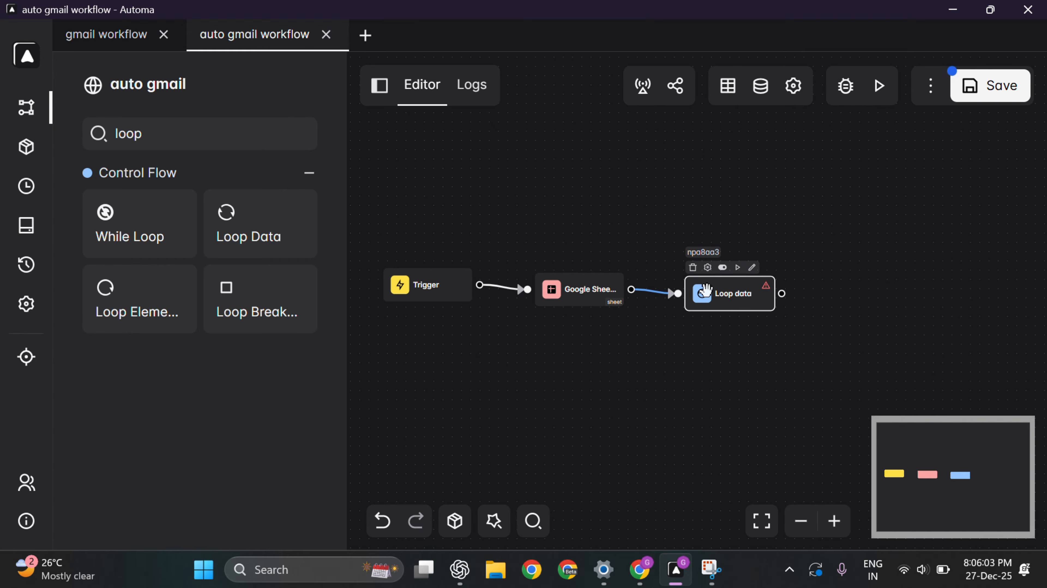
Step: Set Loop Data to loop through Google Sheets, with Loop ID gmail and reference key sheet
double_click(718, 295)
left_click_drag(214, 212, 102, 206)
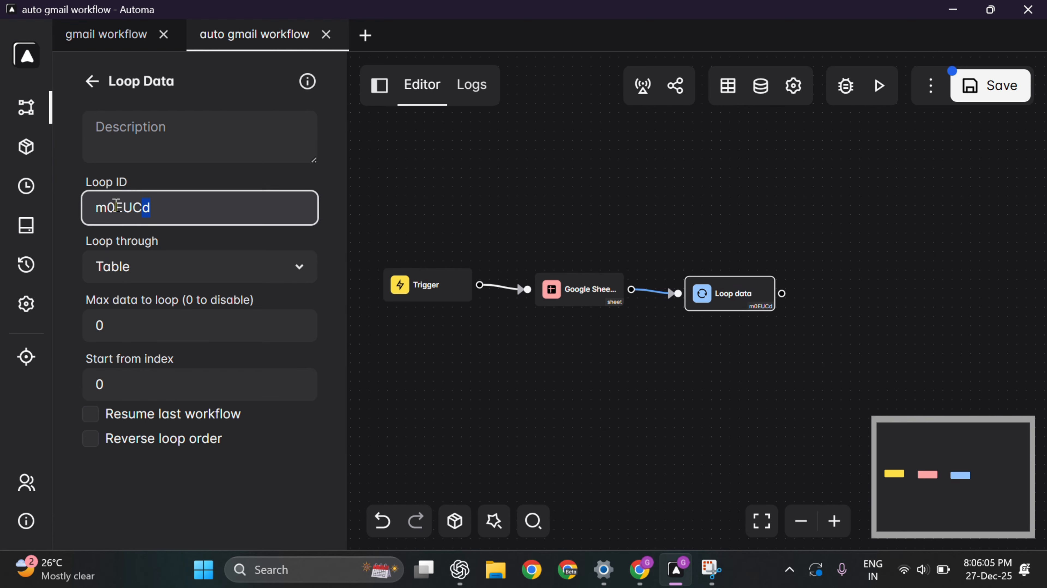
type("gmail")
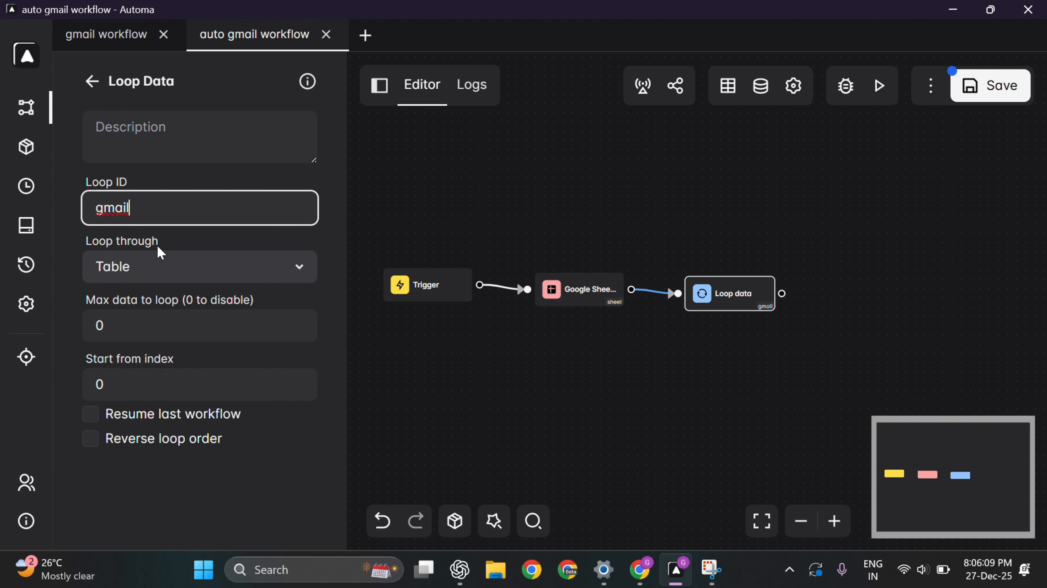
left_click(156, 266)
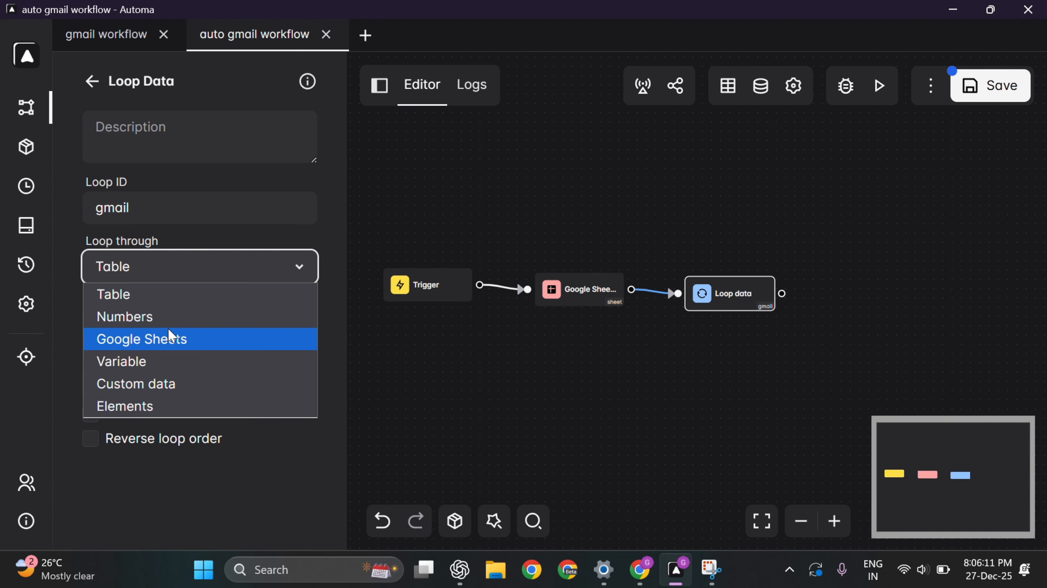
left_click(170, 342)
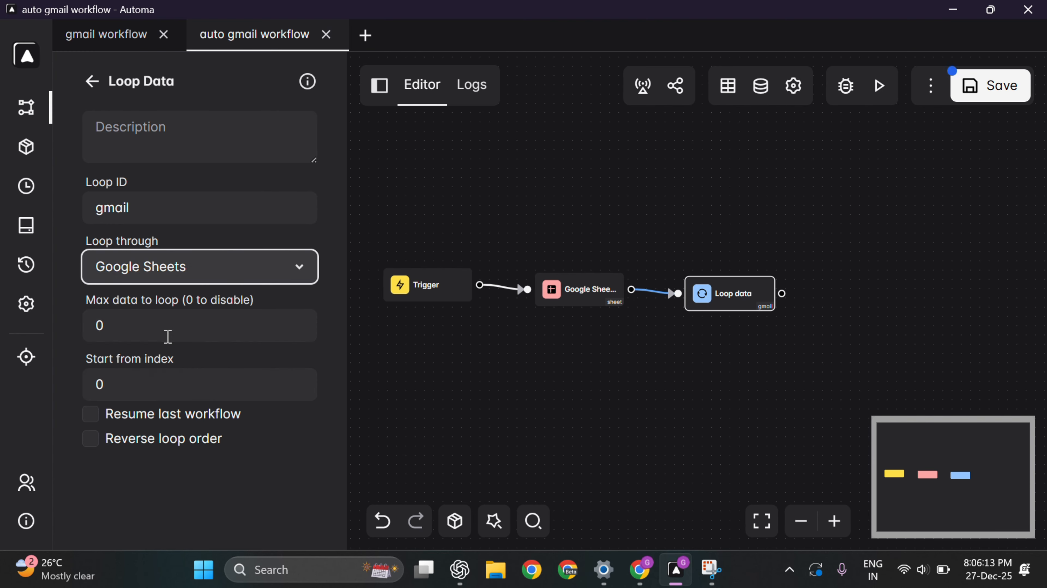
left_click(147, 330)
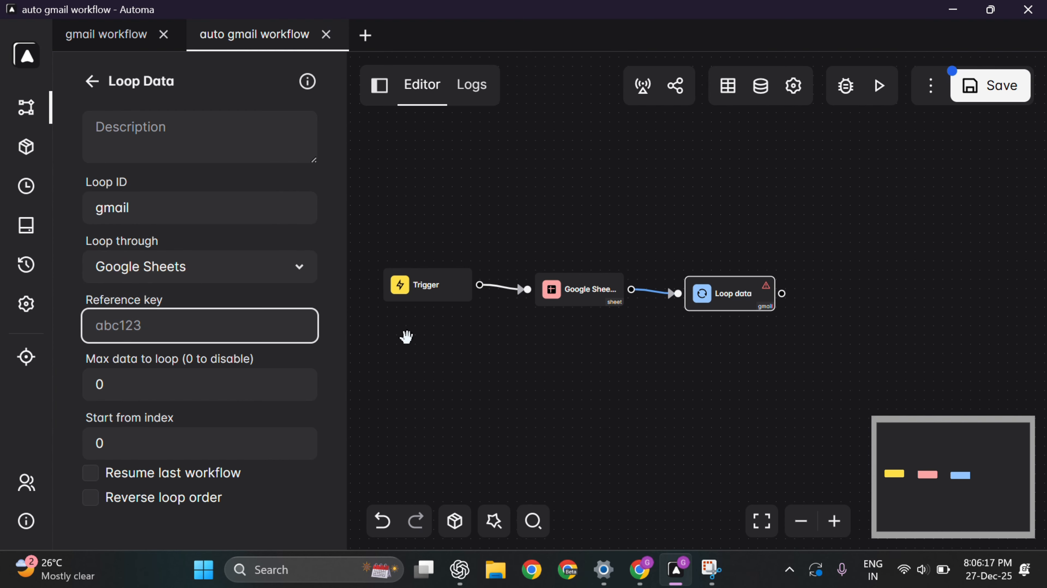
type("sheet")
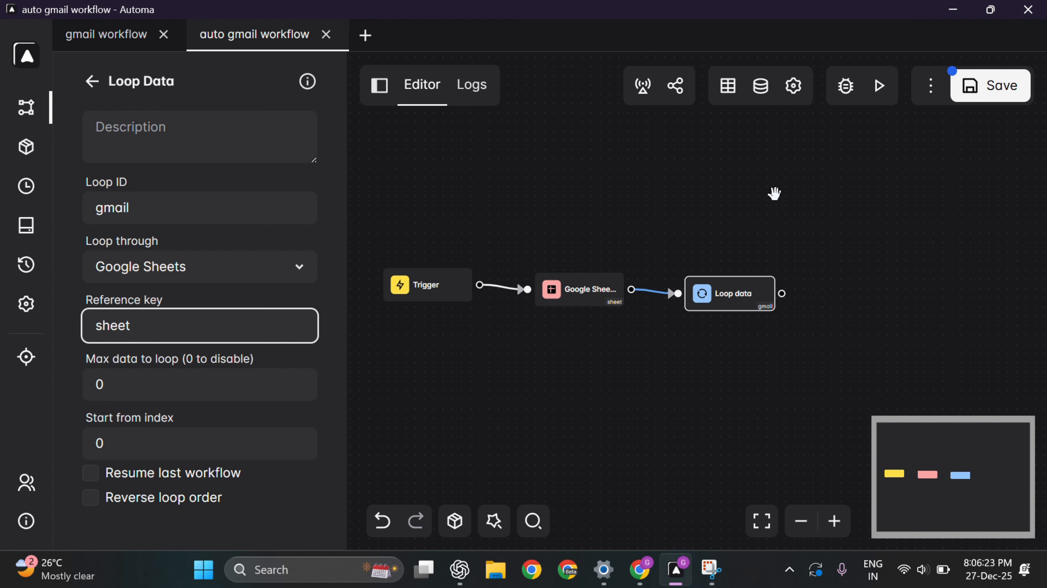
left_click_drag(750, 412, 630, 398)
scroll(630, 398, "up", 3)
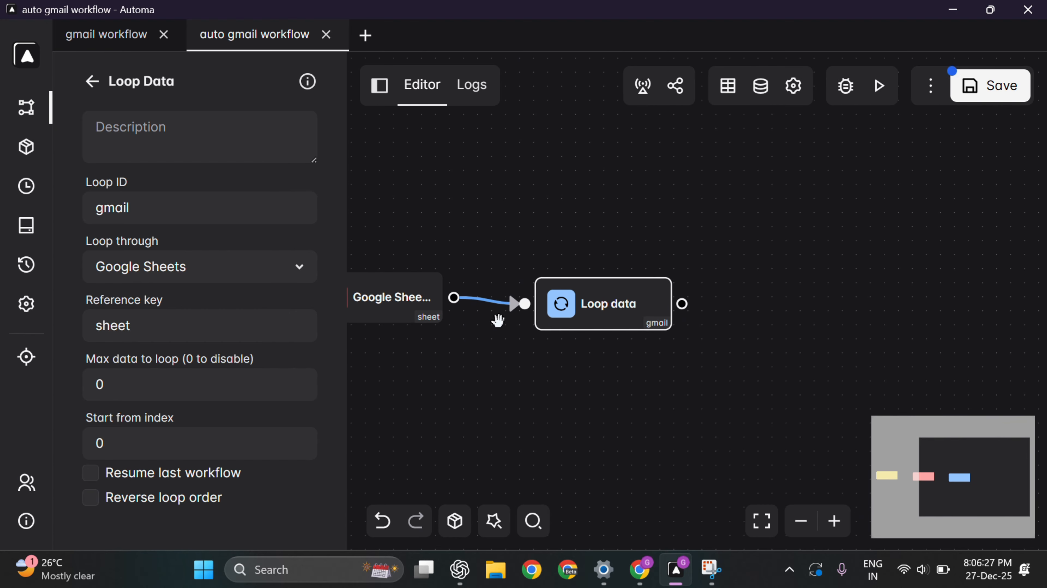
Step: Add a New Tab block to the right of the Loop Data block
left_click(101, 82)
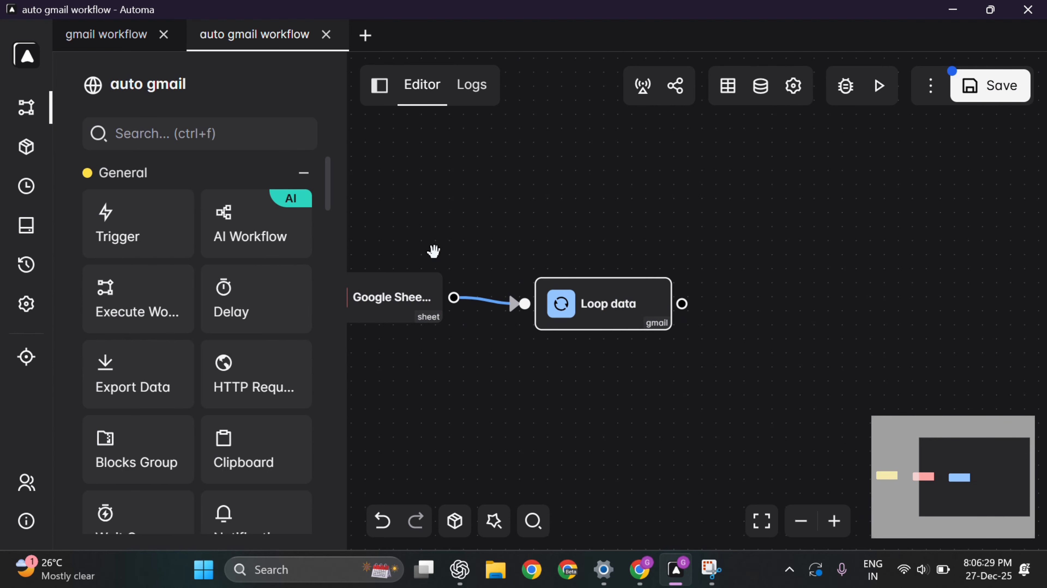
left_click(154, 118)
type("new")
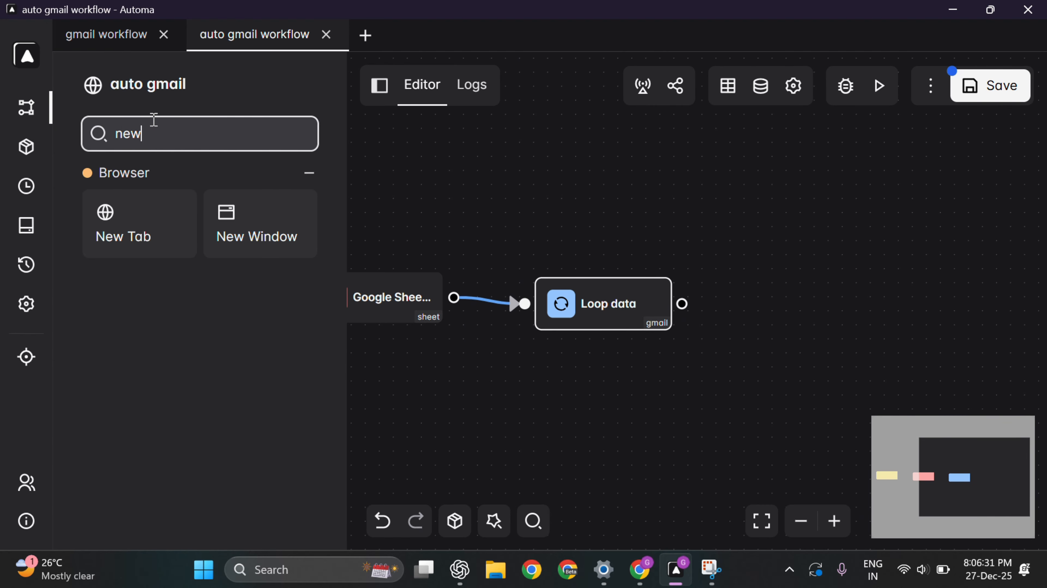
left_click_drag(140, 234, 778, 306)
left_click_drag(739, 400, 645, 379)
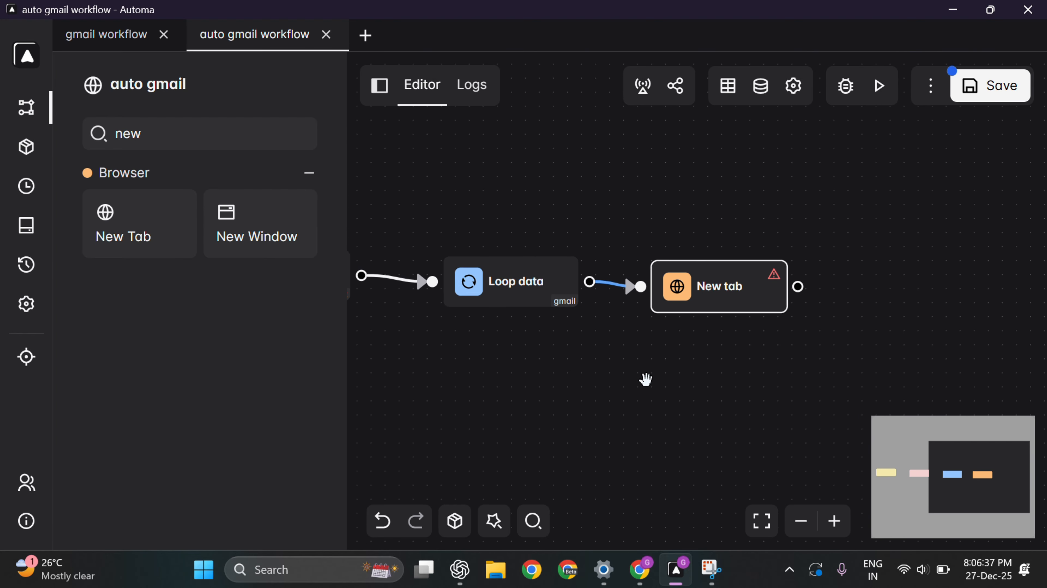
key("alt+Tab")
key("alt+Tab")
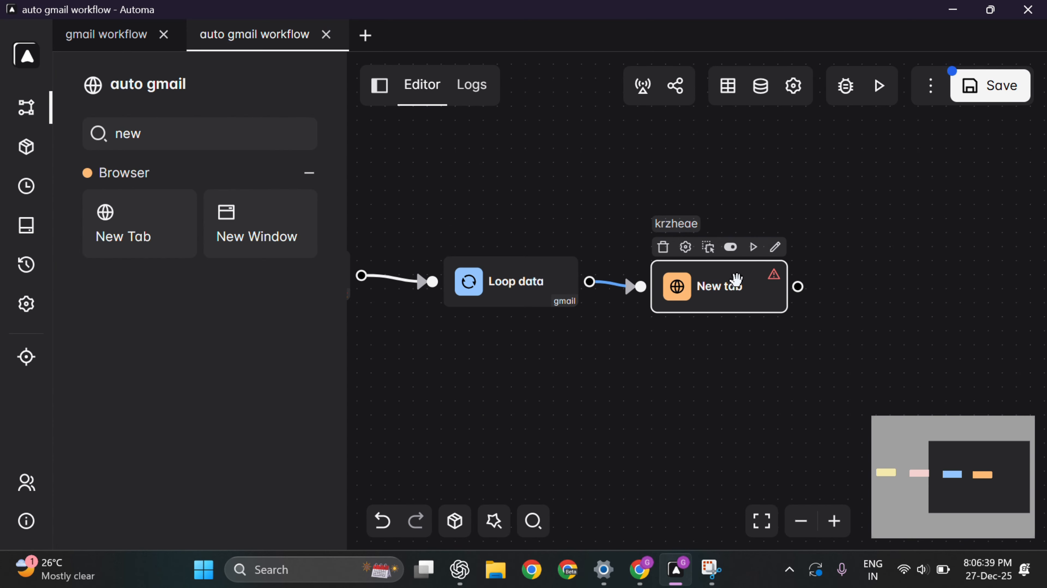
left_click(673, 290)
left_click(191, 201)
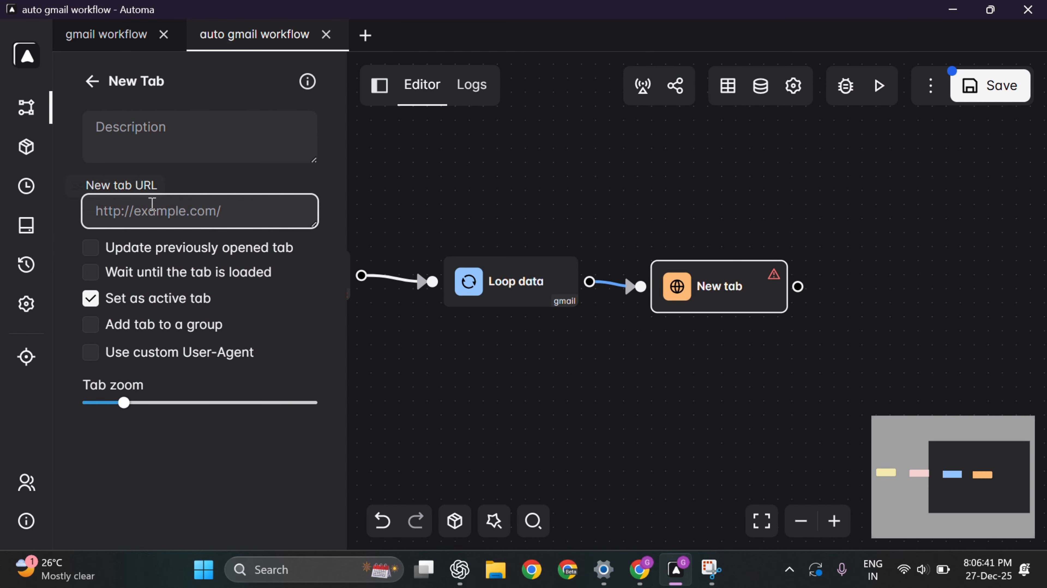
key("alt+Tab")
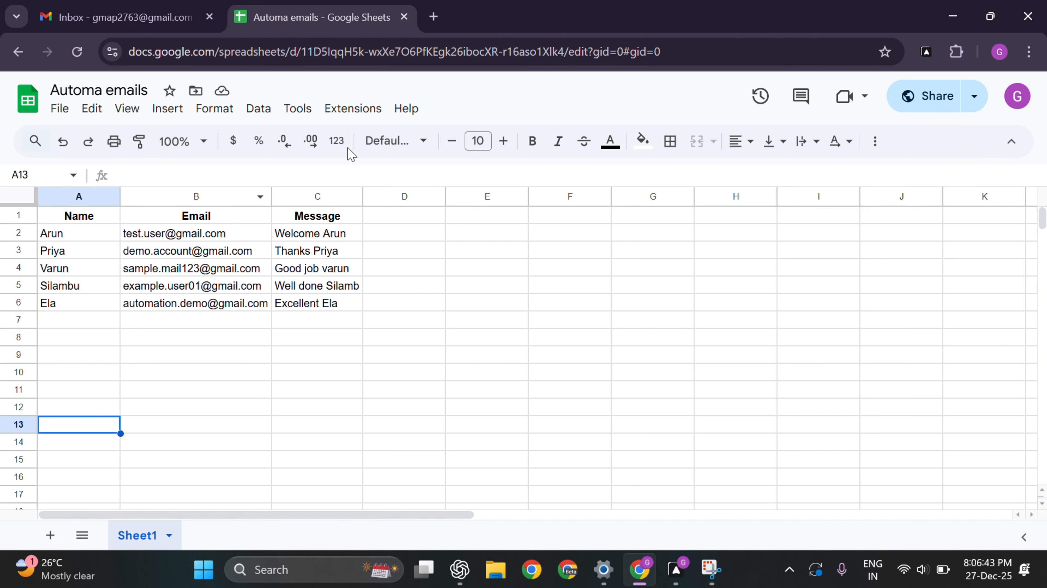
left_click(98, 23)
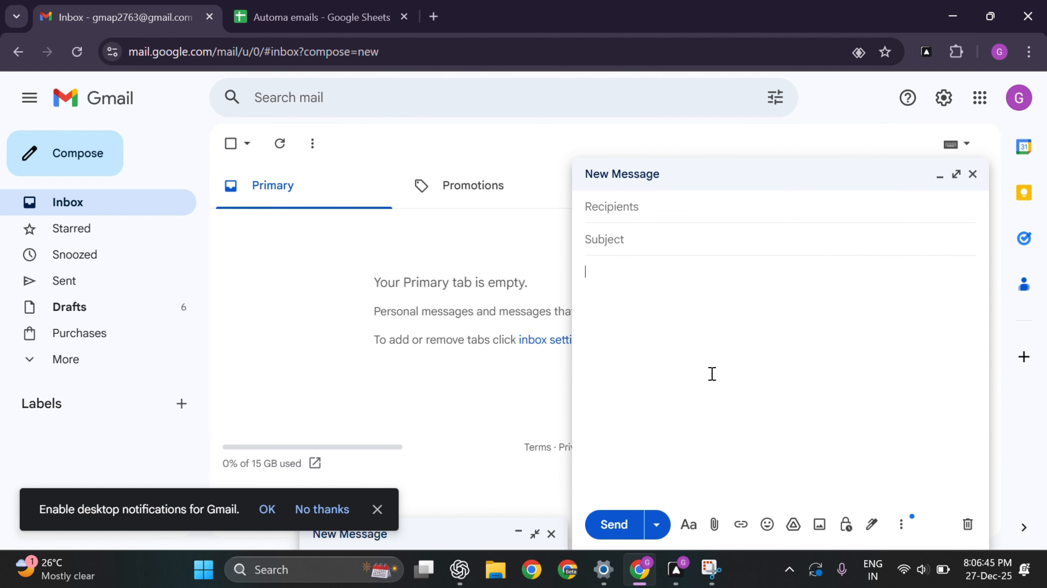
left_click(973, 174)
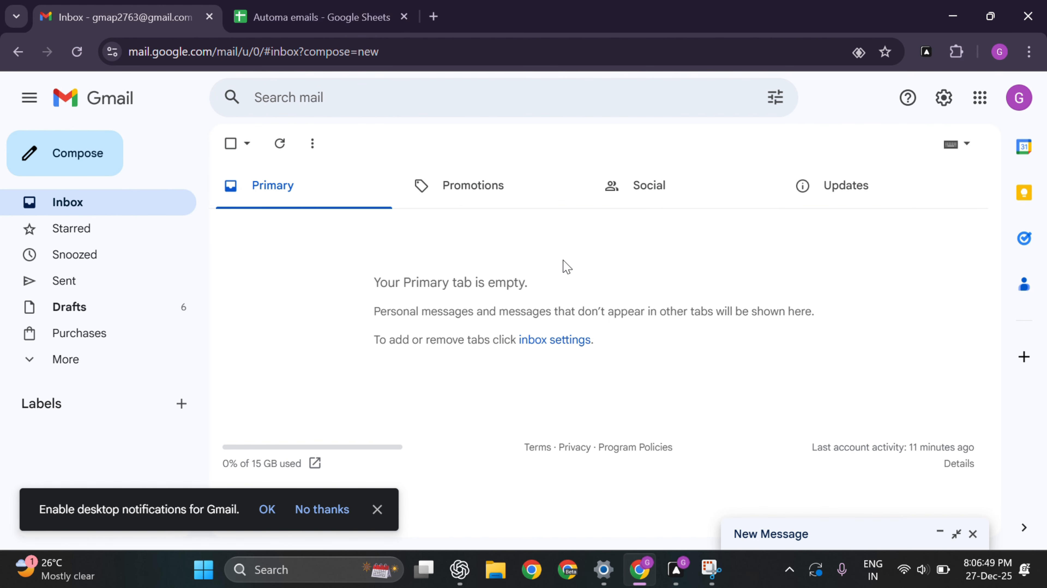
left_click(75, 166)
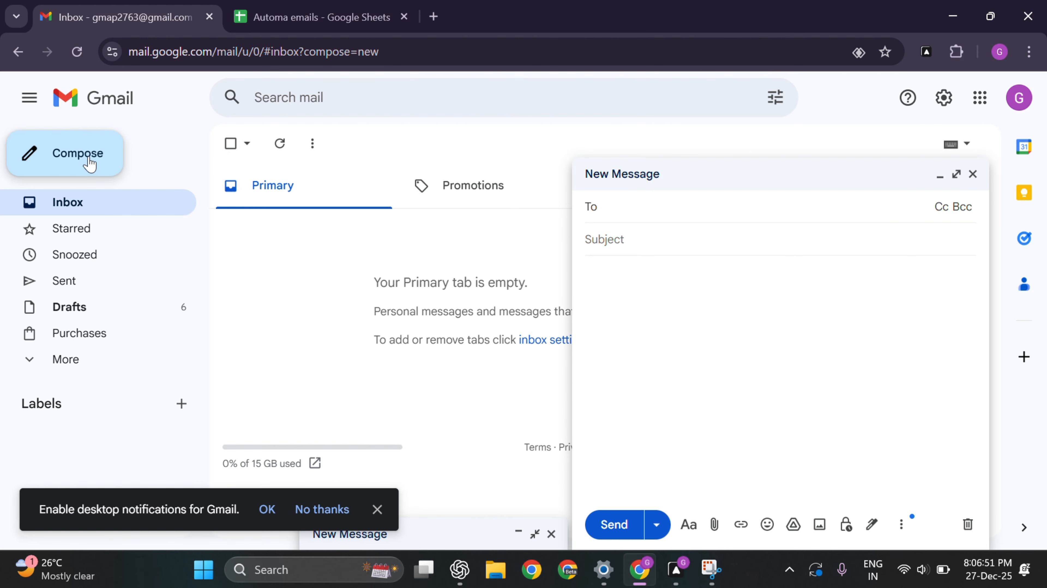
left_click(394, 54)
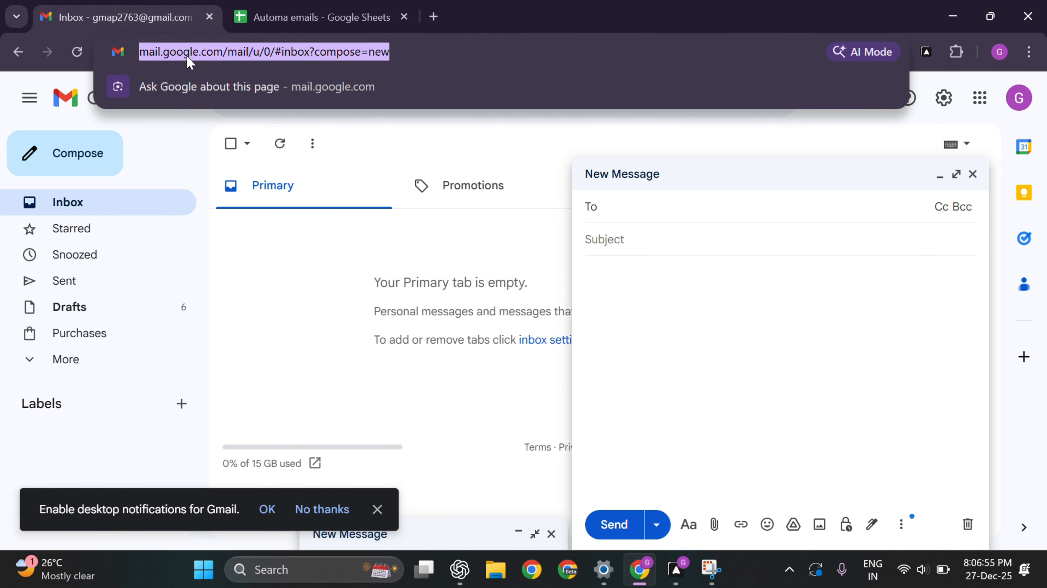
key("ctrl+c")
key("alt+Tab")
key("ctrl+v")
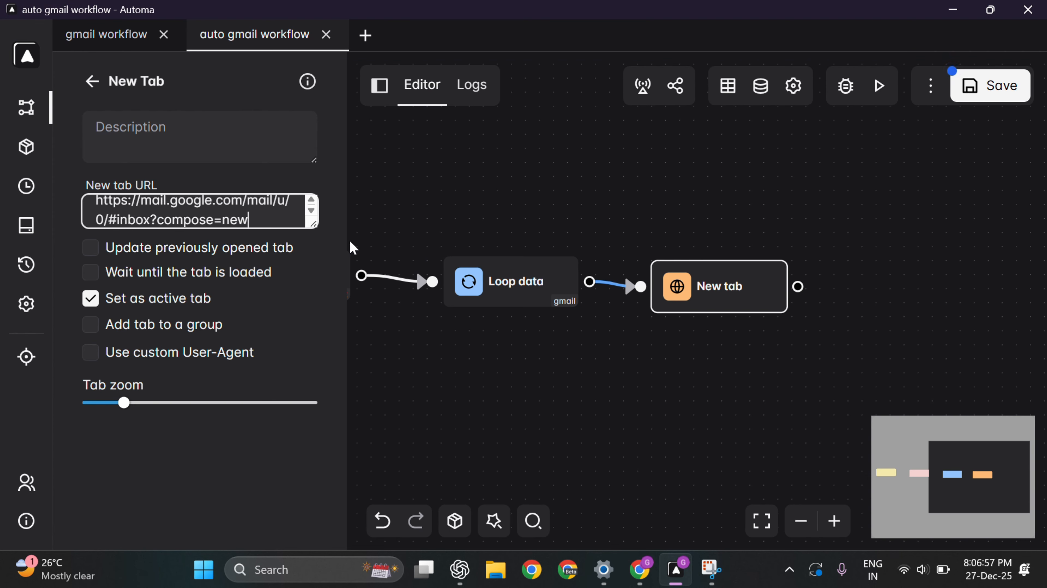
left_click(847, 289)
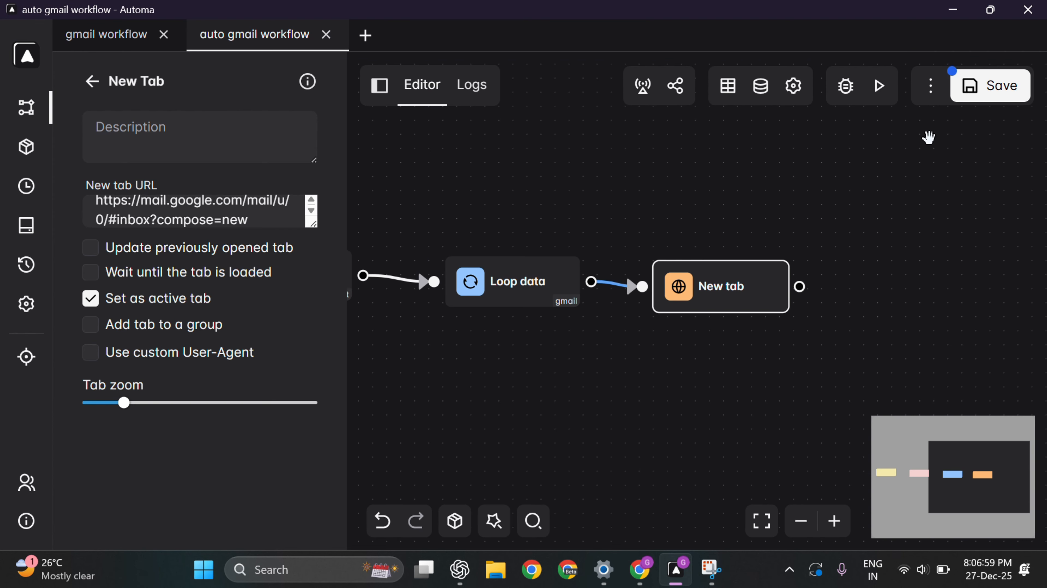
left_click_drag(818, 325, 639, 327)
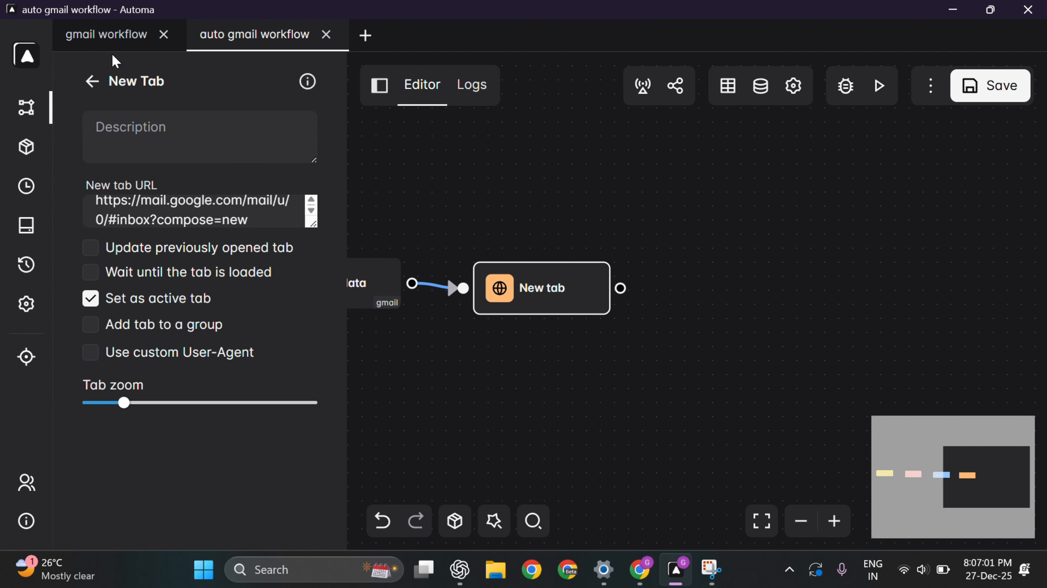
Step: Execute the workflow and check the fresh Gmail compose tab it opens in Chrome
left_click(92, 81)
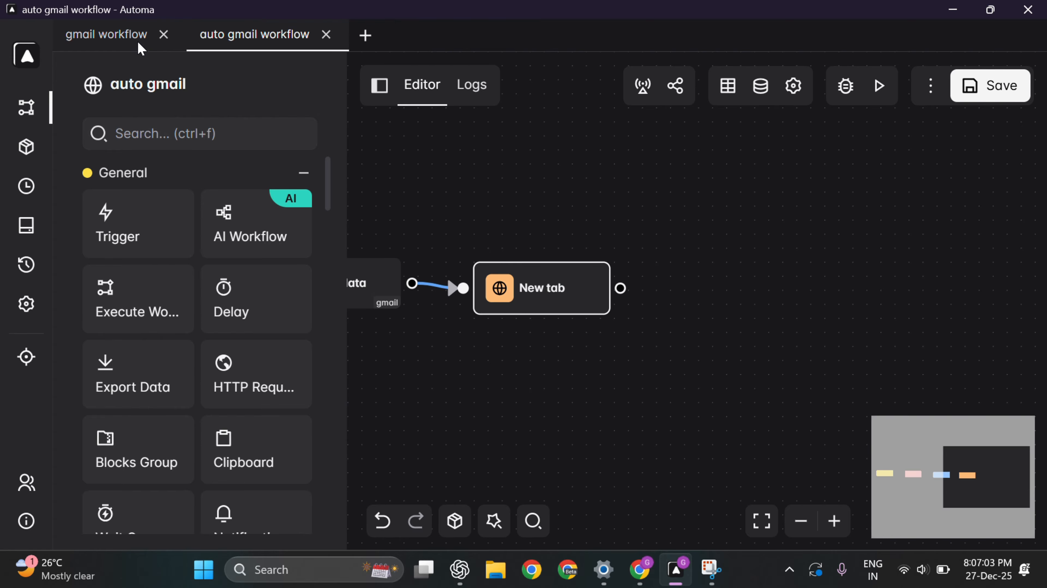
key("alt+Tab")
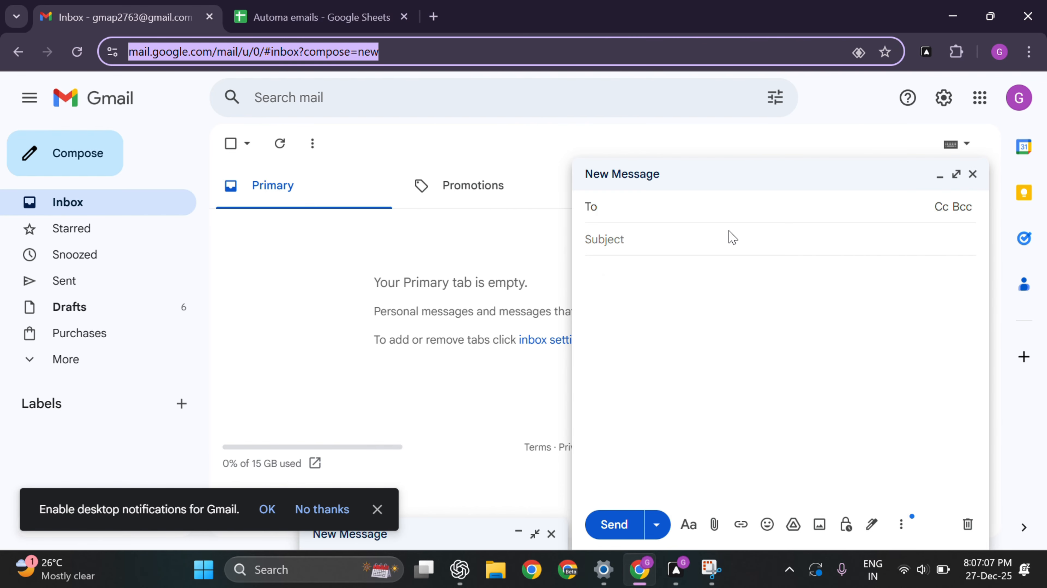
key("alt+Tab")
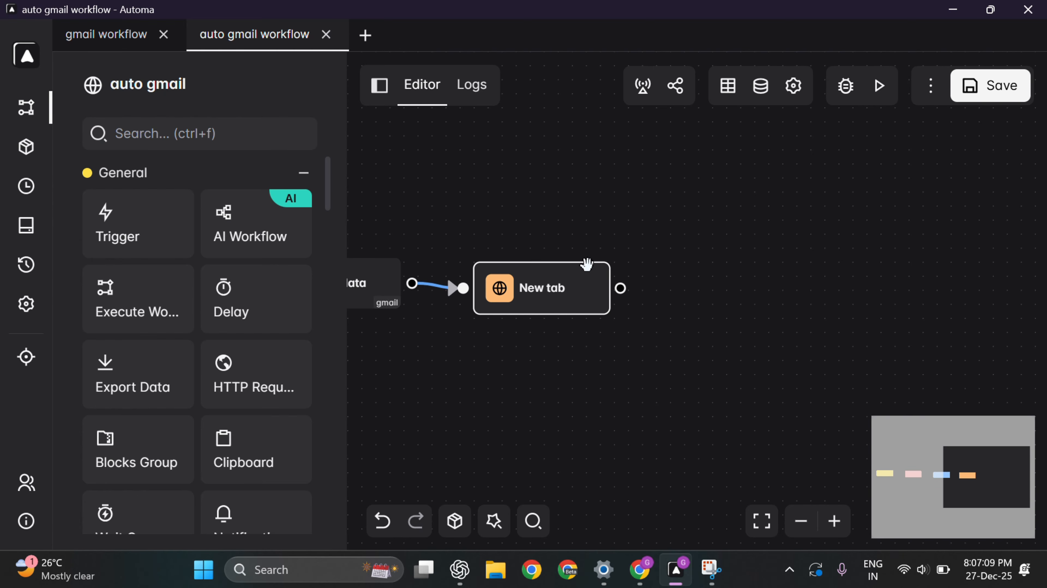
left_click(880, 88)
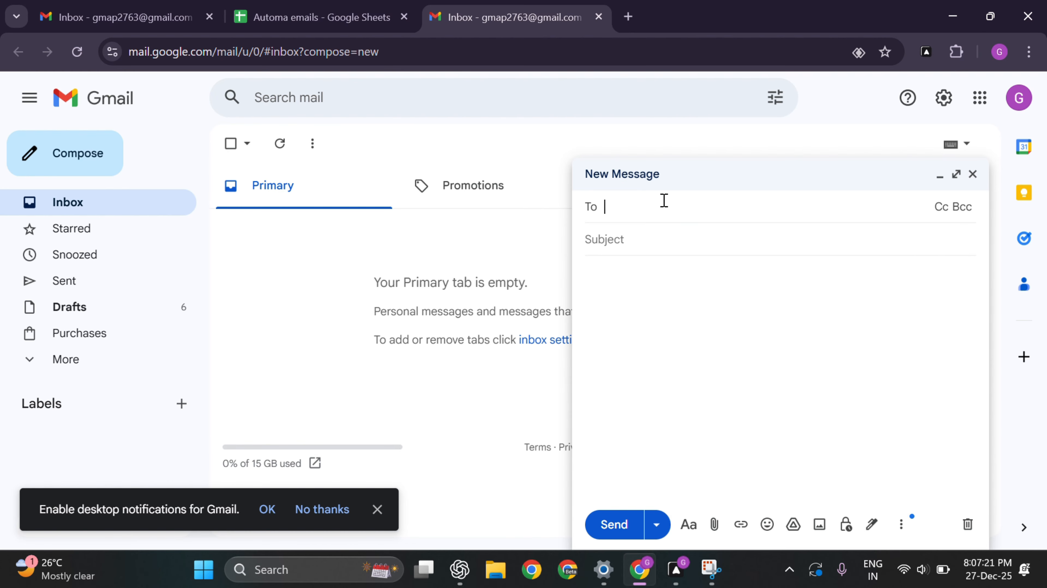
key("Tab")
left_click(664, 214)
key("alt+Tab")
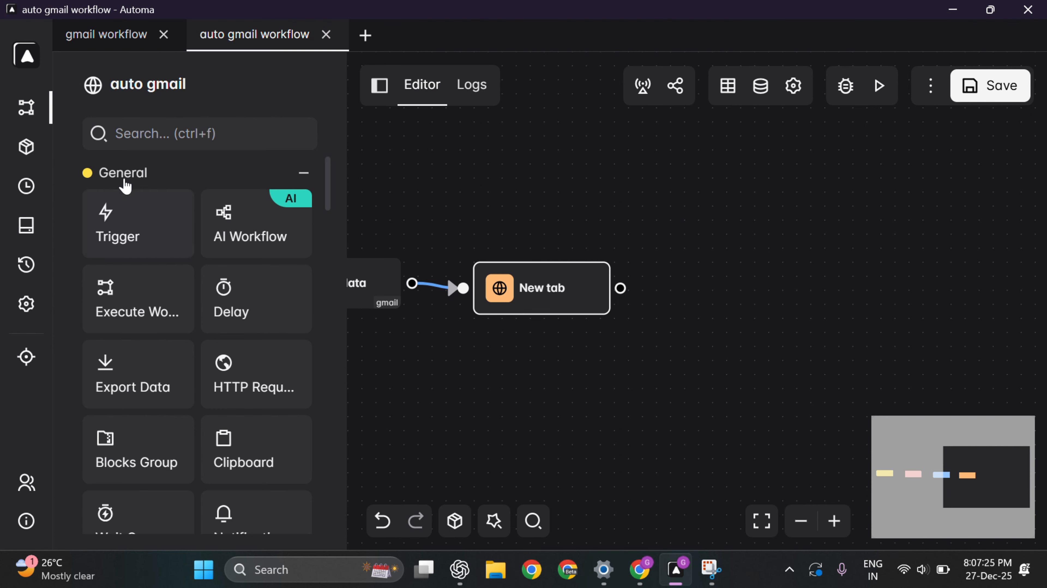
left_click(156, 125)
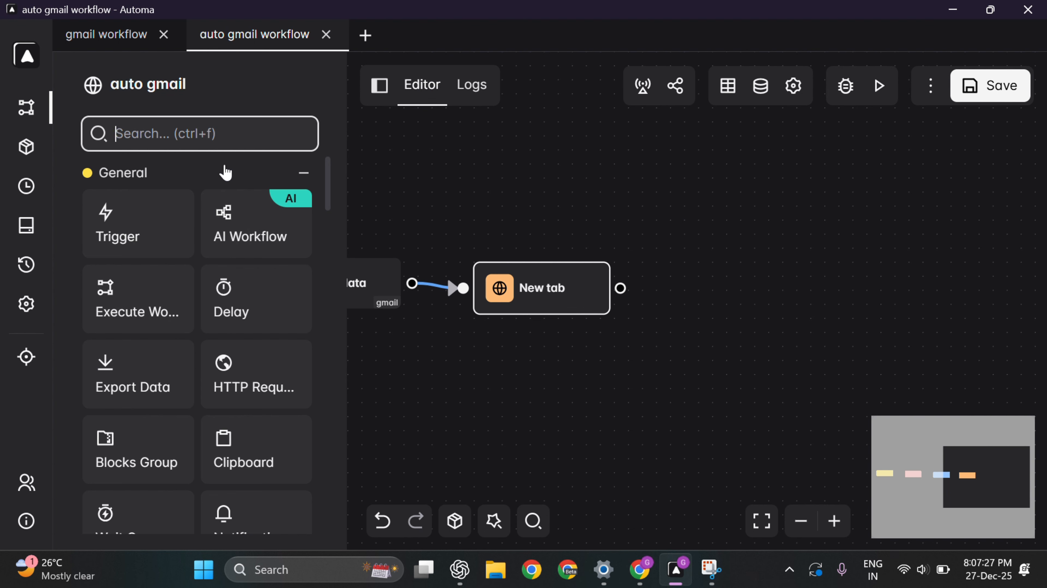
Step: Place three Forms blocks in a column to the right of the New Tab block
type("form")
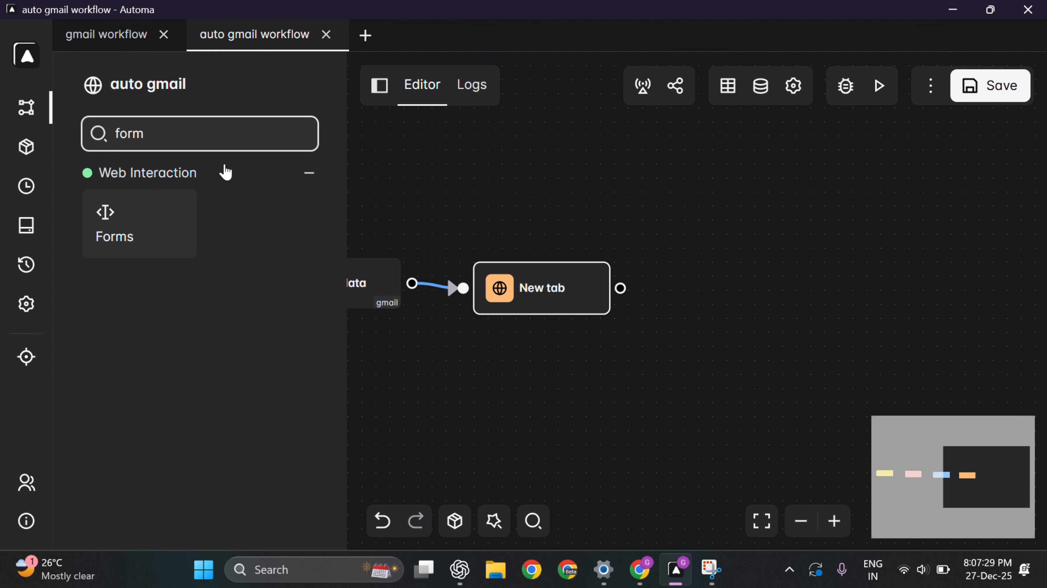
left_click_drag(123, 220, 580, 240)
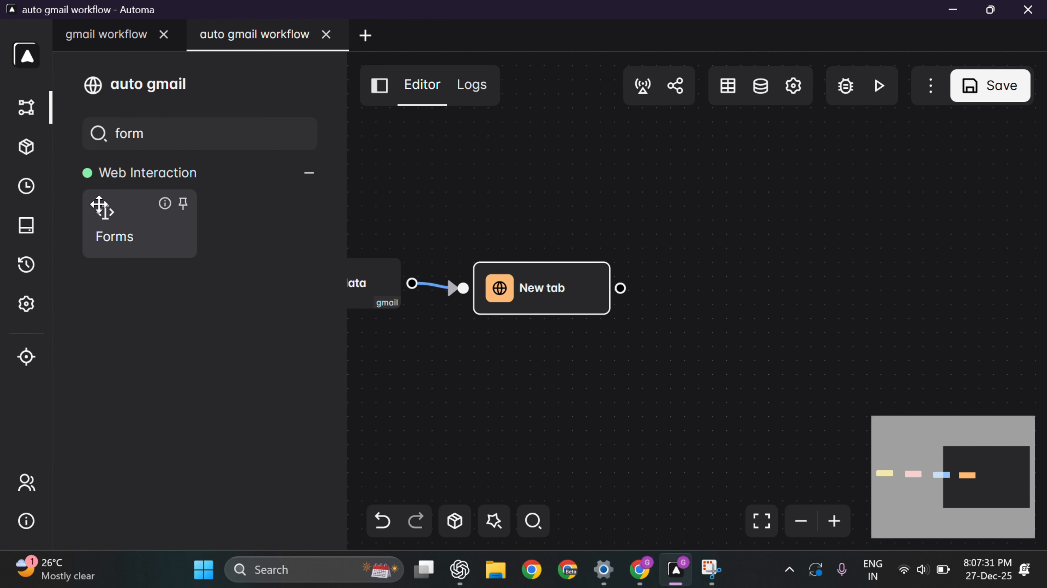
left_click_drag(99, 204, 700, 255)
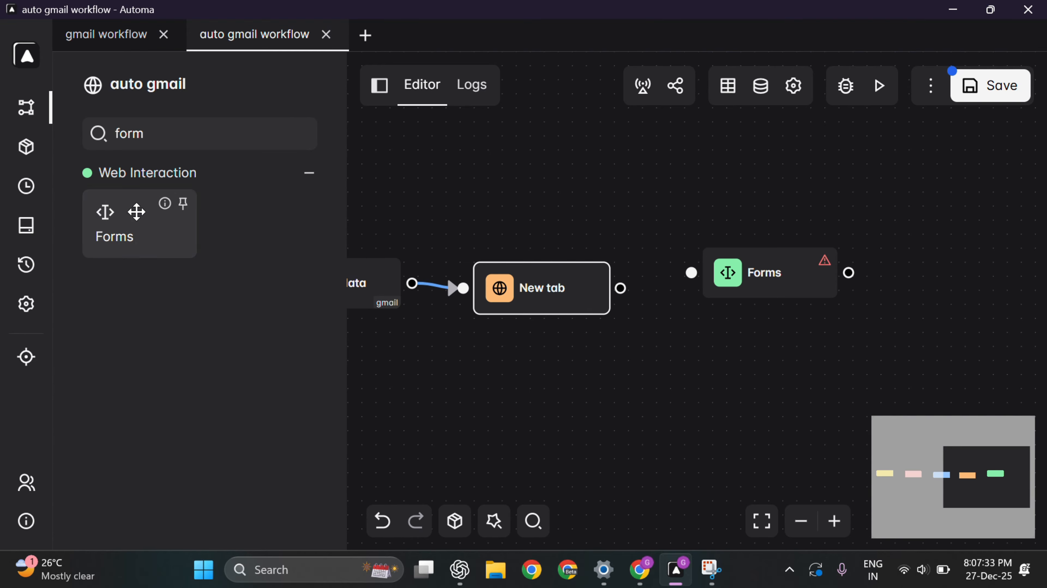
left_click_drag(137, 212, 728, 345)
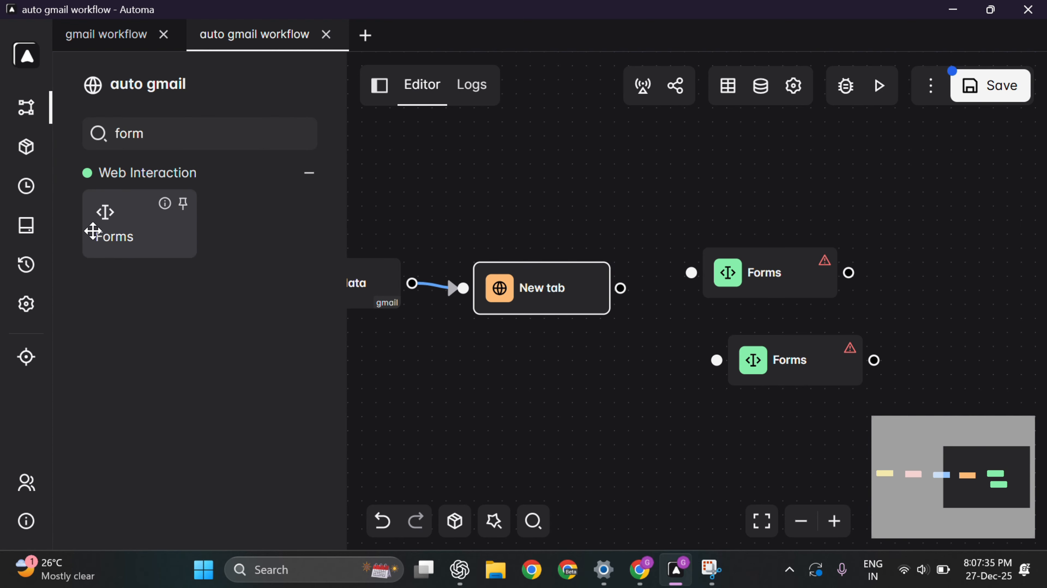
left_click_drag(93, 230, 716, 470)
left_click_drag(751, 365, 720, 371)
left_click_drag(779, 470, 758, 456)
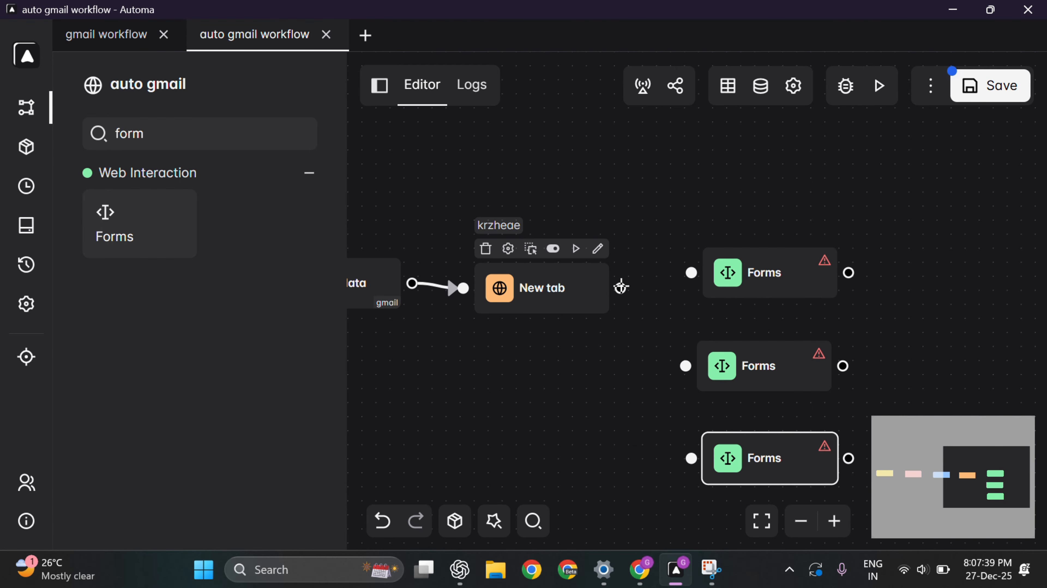
Step: Chain the blocks as New Tab → Forms → Forms → Forms
left_click_drag(621, 287, 692, 273)
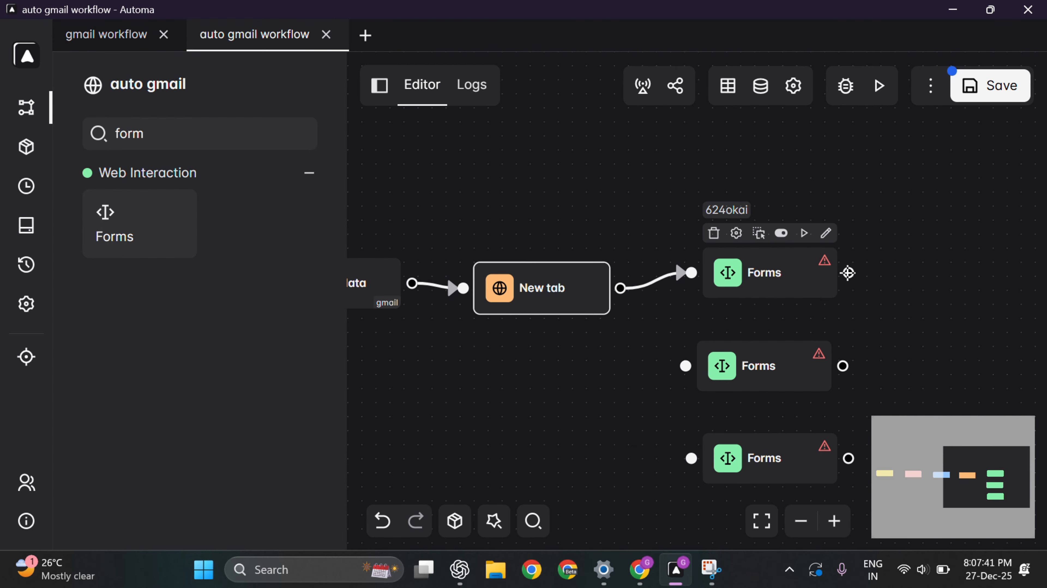
left_click_drag(848, 273, 685, 366)
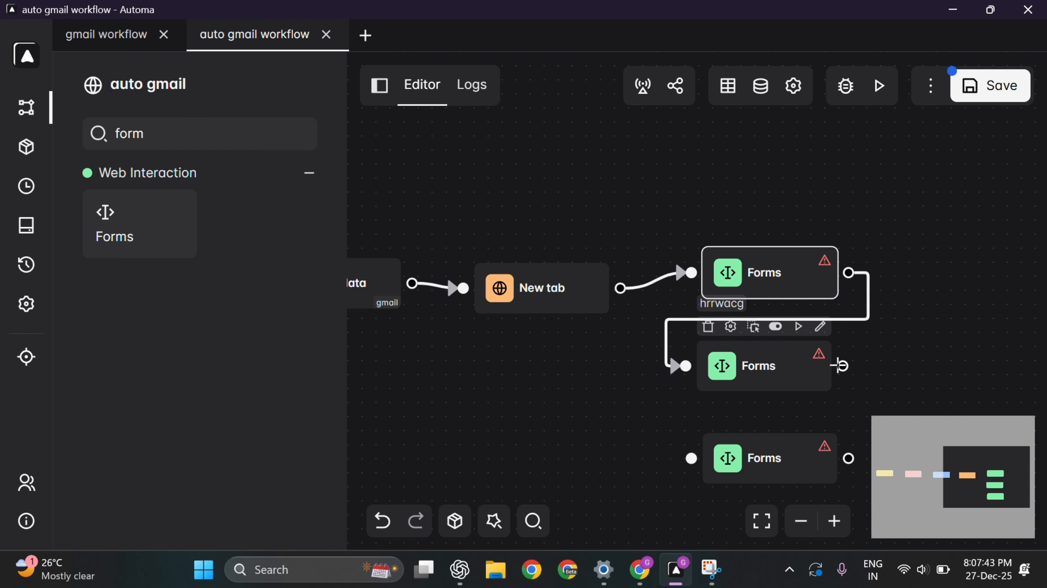
left_click_drag(842, 366, 688, 455)
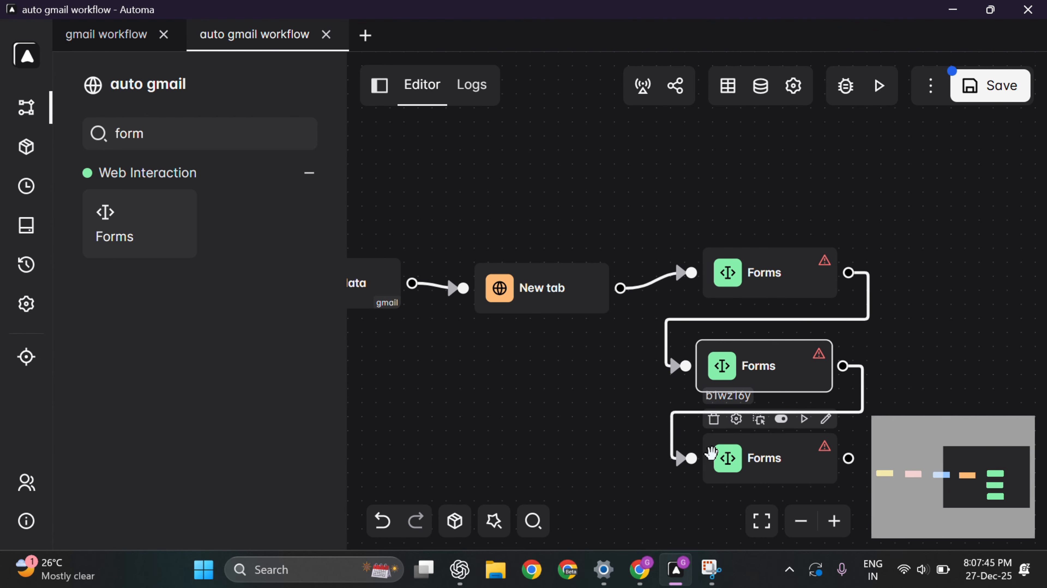
left_click_drag(988, 258, 858, 187)
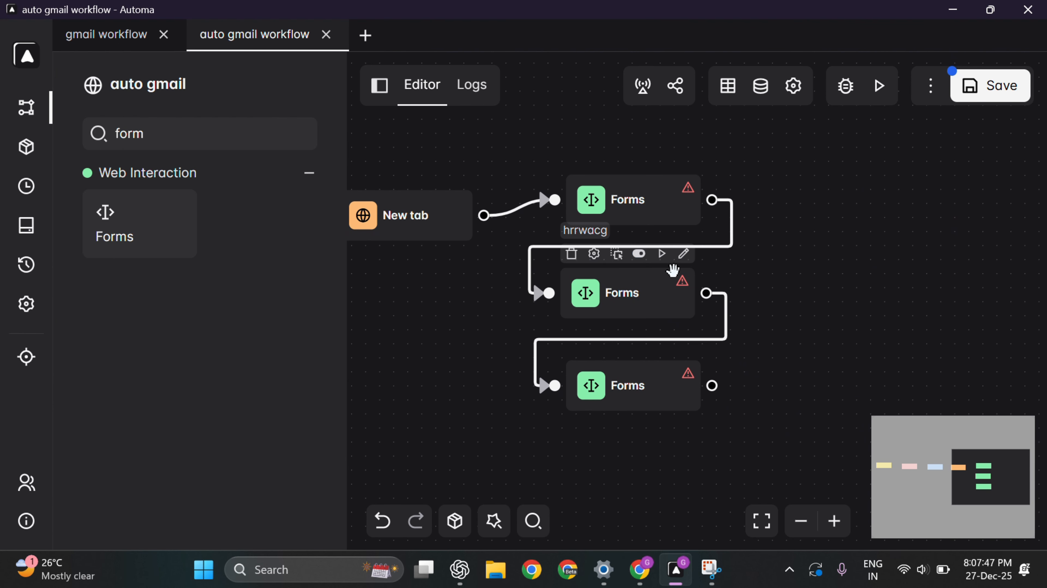
Step: Point the top Forms block at Gmail's To field with the element picker
mouse_move(666, 172)
double_click(614, 199)
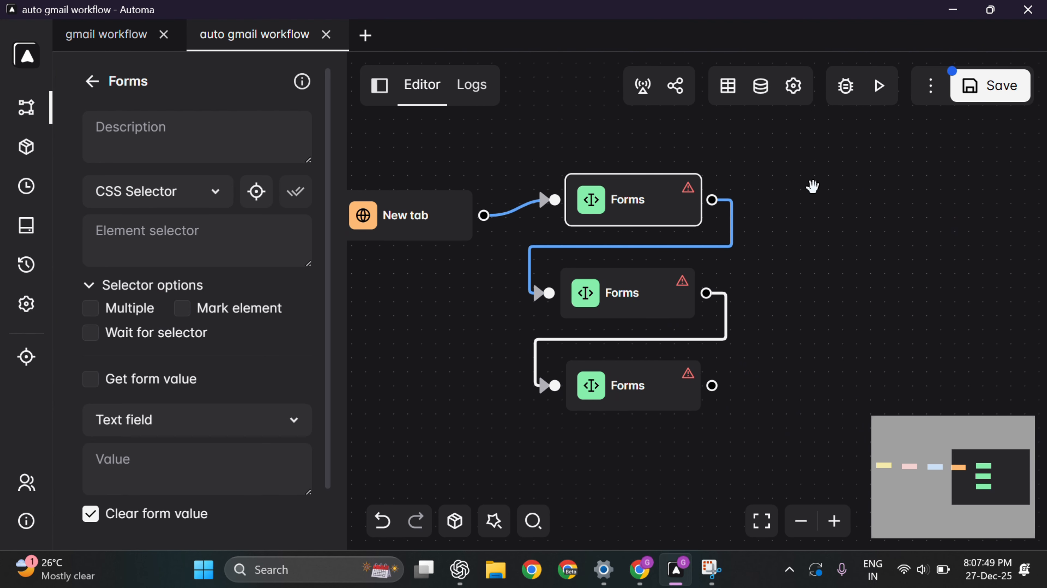
left_click(258, 192)
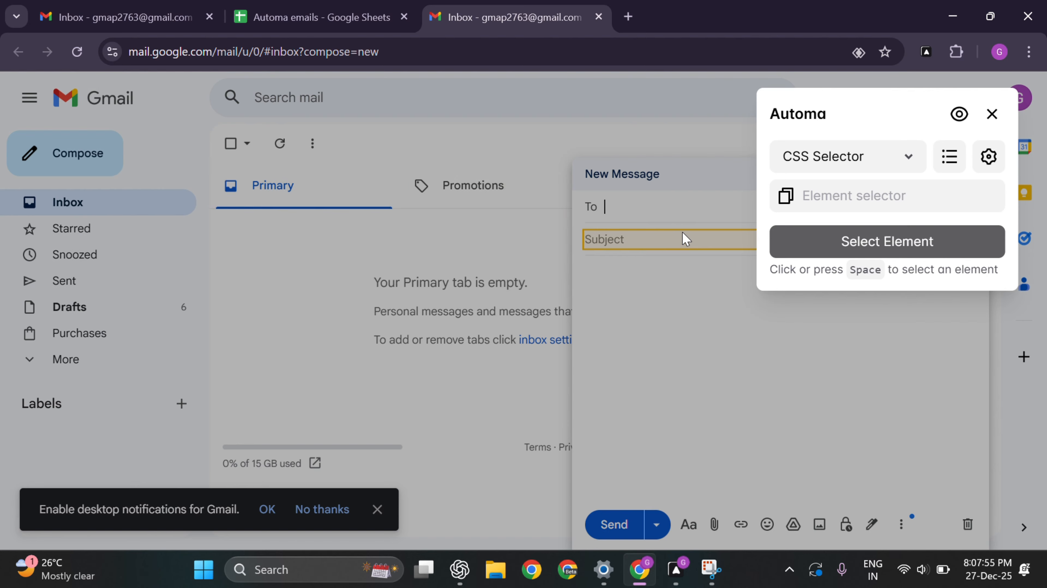
left_click(680, 212)
left_click(836, 233)
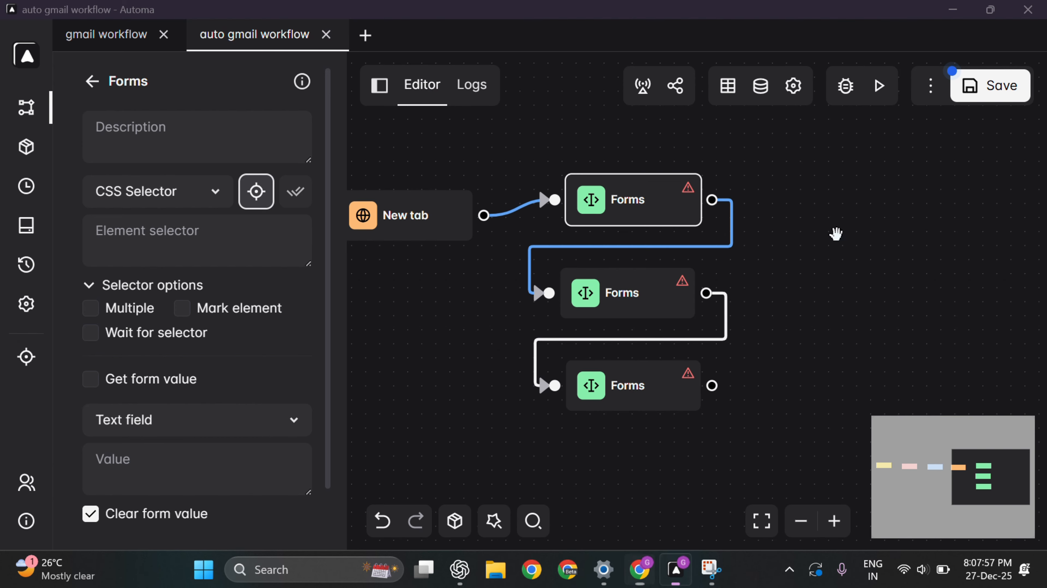
Step: Target the middle Forms block at Gmail's Subject field using selector input#\:7v
left_click(622, 287)
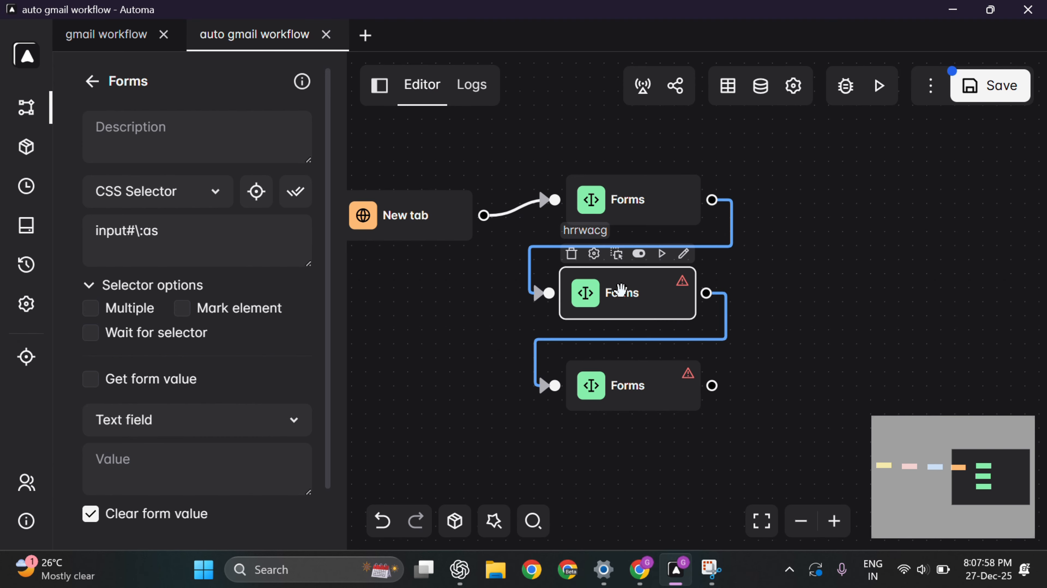
left_click(252, 198)
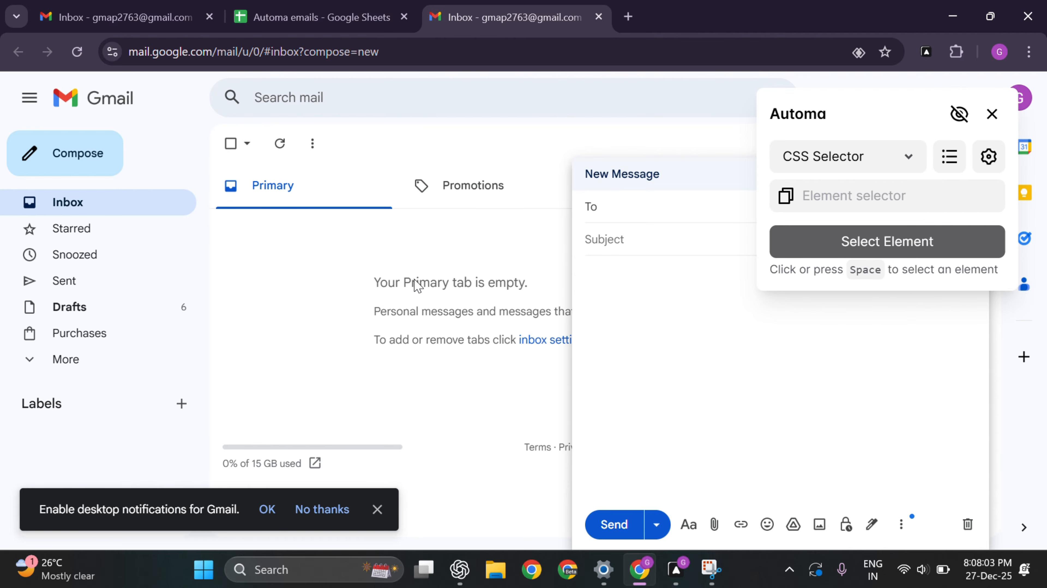
left_click(960, 114)
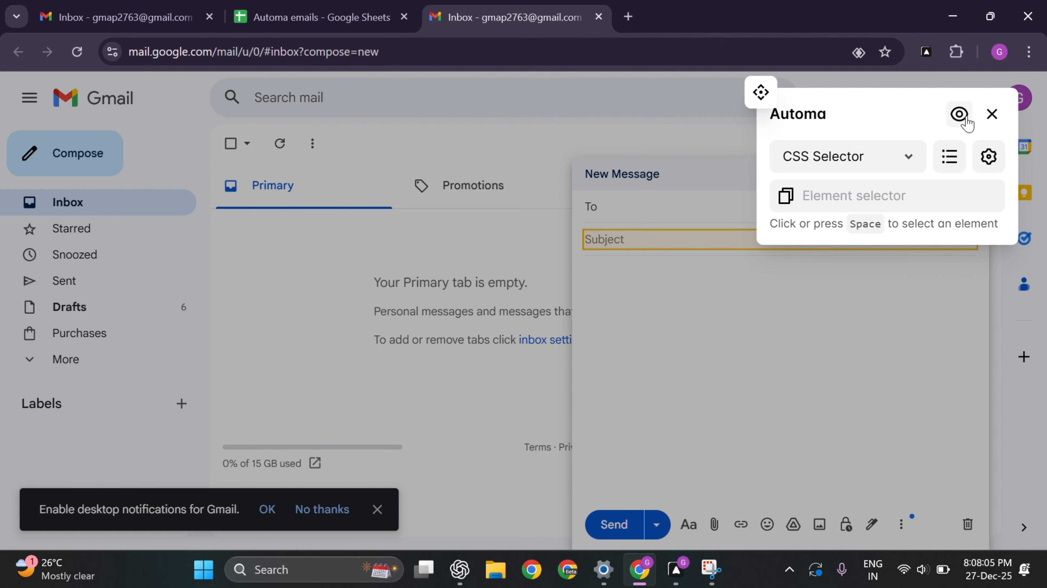
left_click(692, 244)
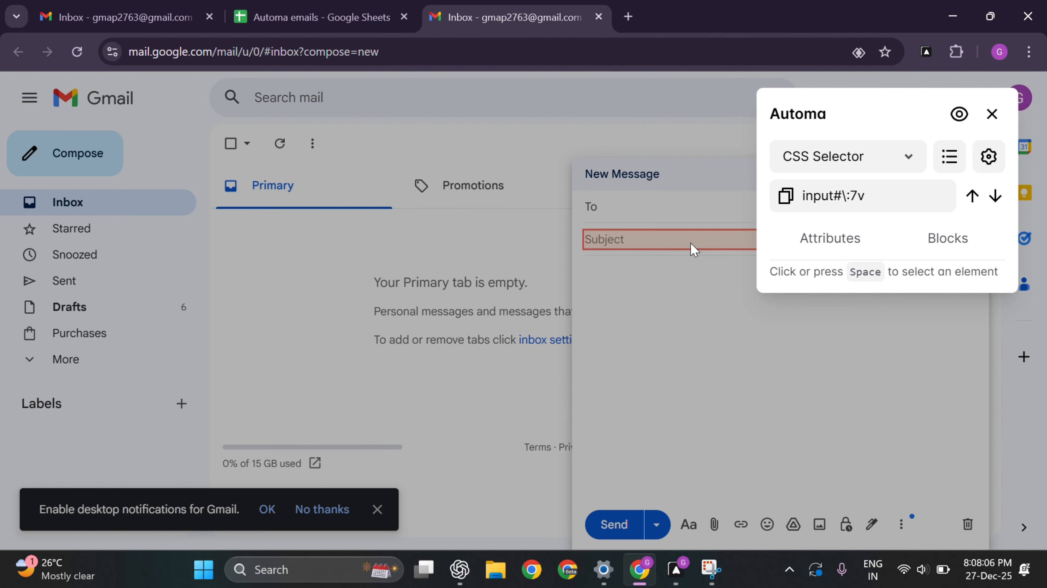
left_click(786, 196)
key("alt+Tab")
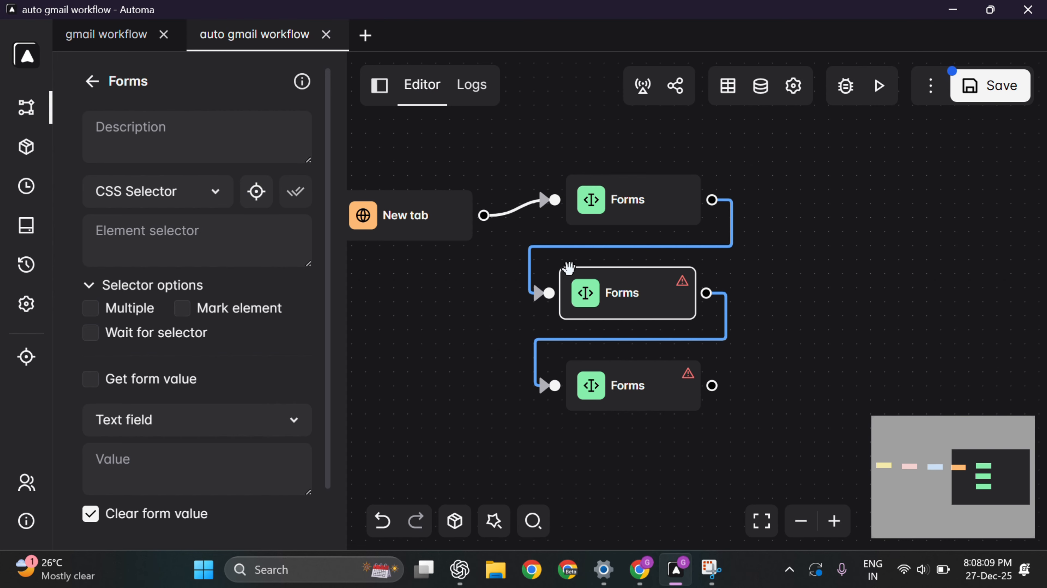
left_click(235, 246)
key("ctrl+v")
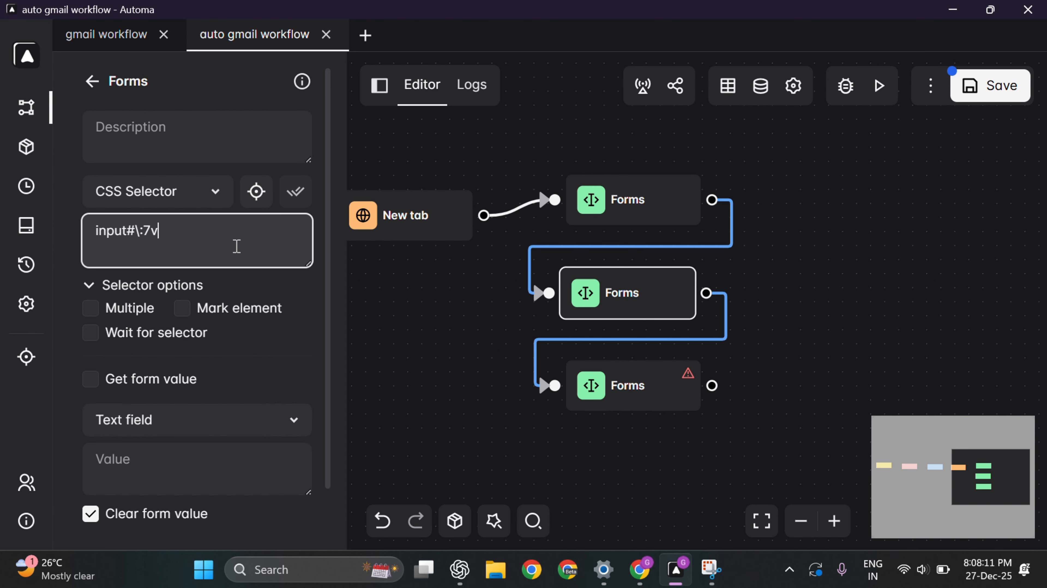
Step: Target the bottom Forms block at the message body (div#\:9b) and save the workflow
left_click(616, 385)
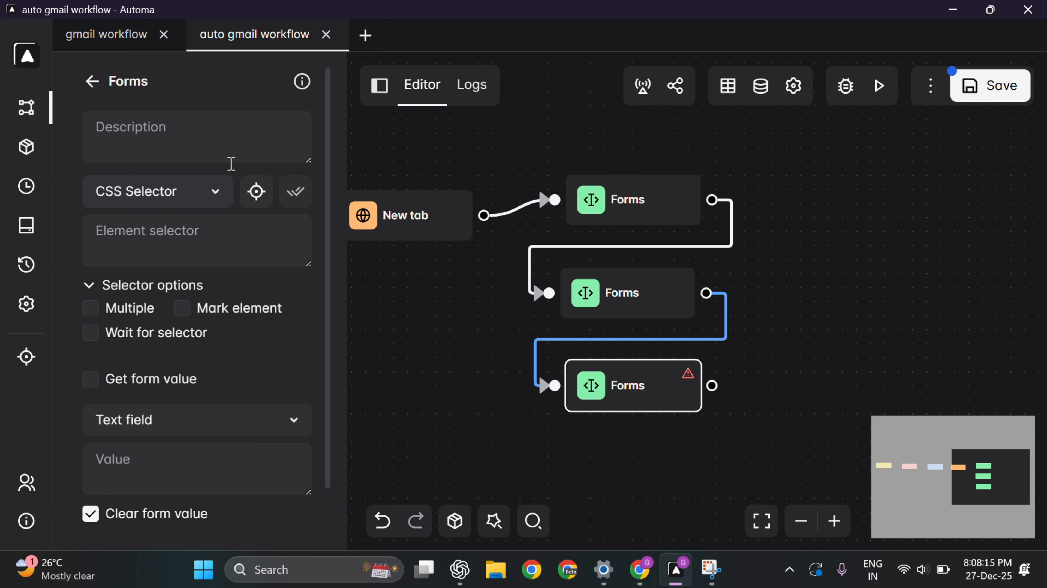
left_click(256, 191)
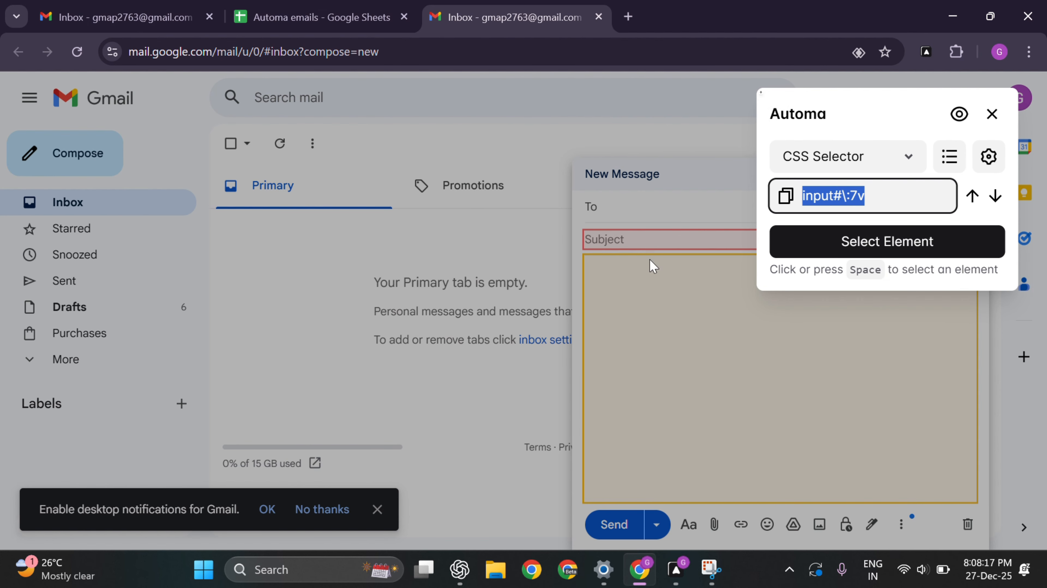
left_click(645, 325)
left_click(886, 248)
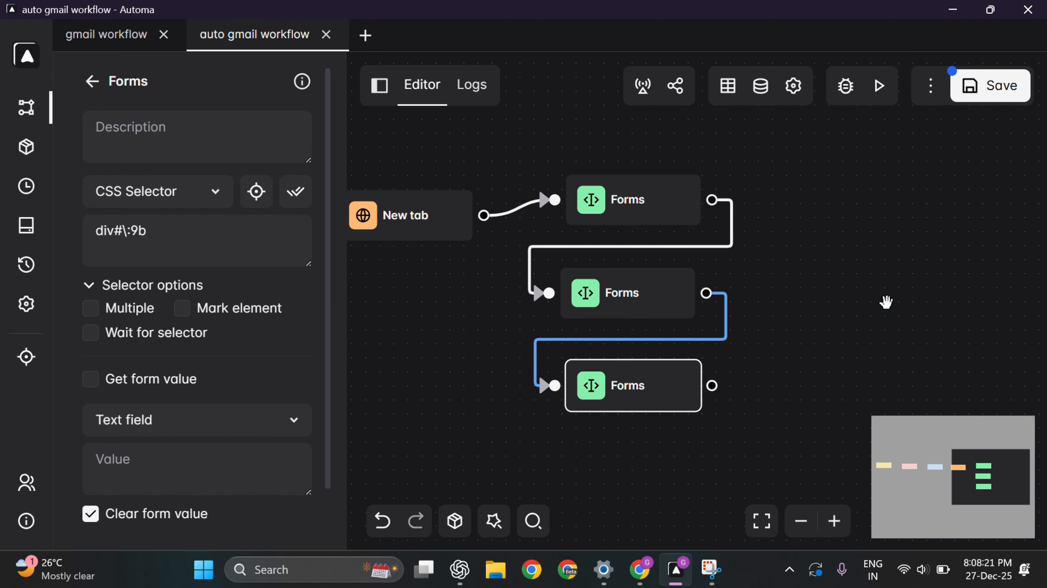
left_click(963, 83)
mouse_move(411, 238)
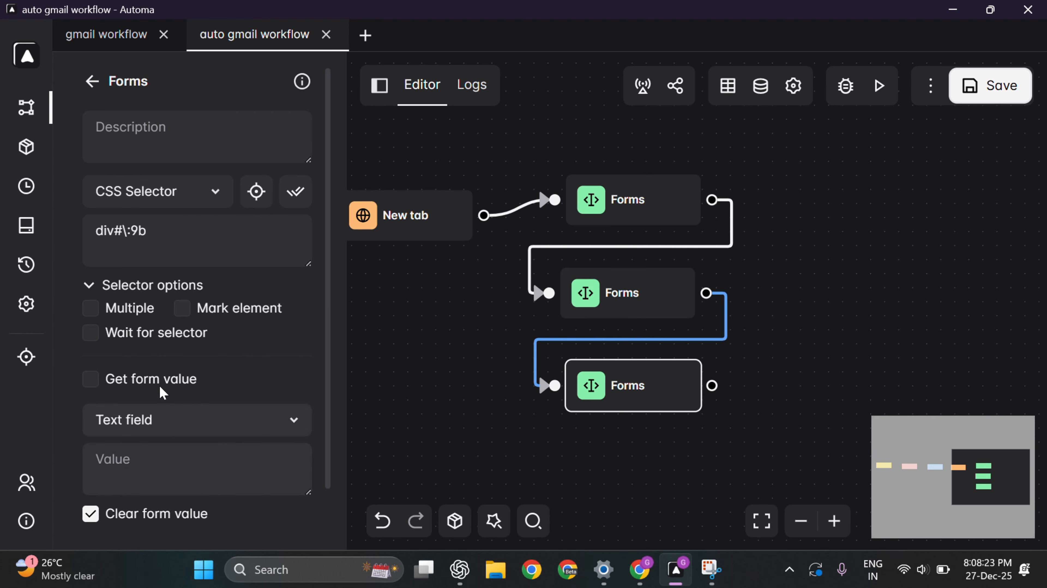
Step: Change the top Forms block's typing delay from 0 to 100 ms
scroll(209, 439, "down", 1)
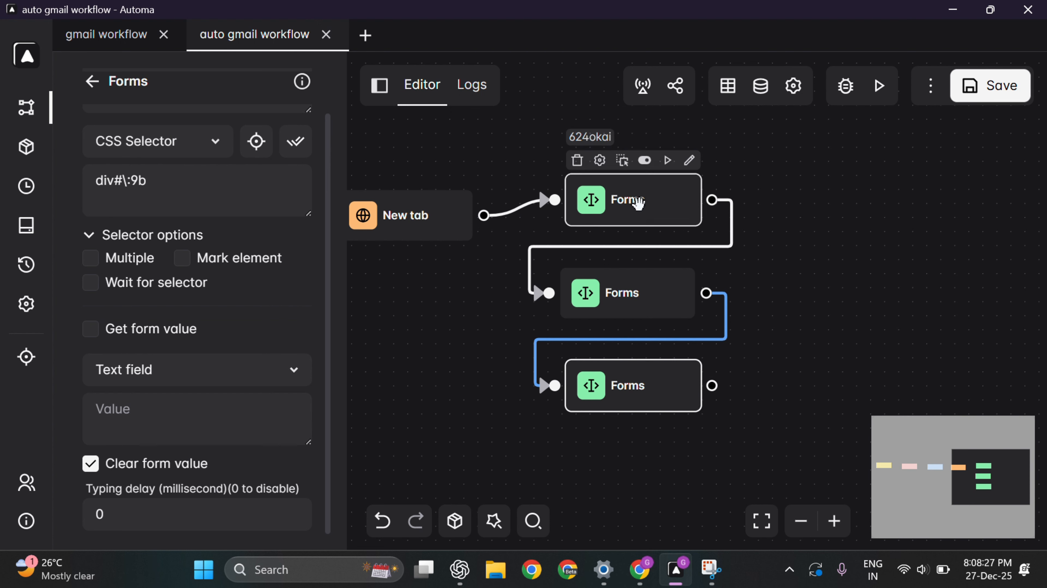
left_click(631, 205)
left_click(133, 515)
key("BackSpace")
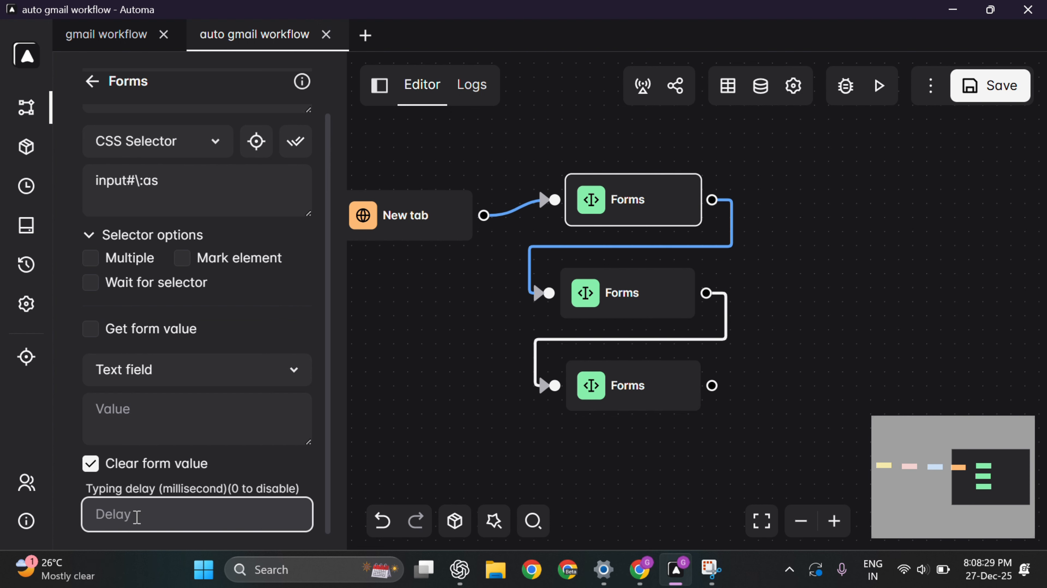
type("100")
left_click(433, 452)
Step: Give the middle and bottom Forms blocks a 100 ms typing delay, then recheck the top one
left_click(620, 293)
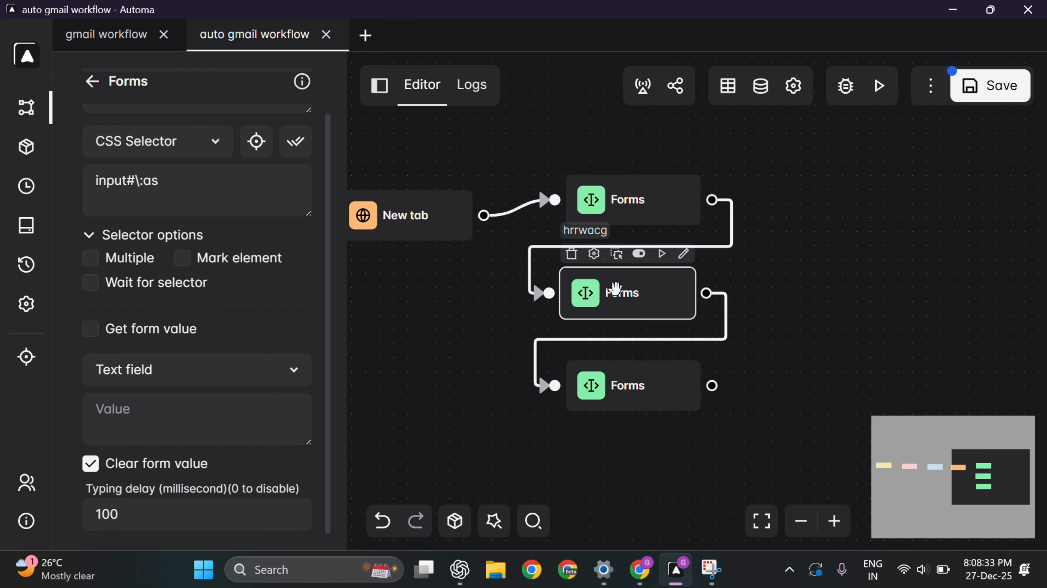
left_click(138, 513)
key("BackSpace")
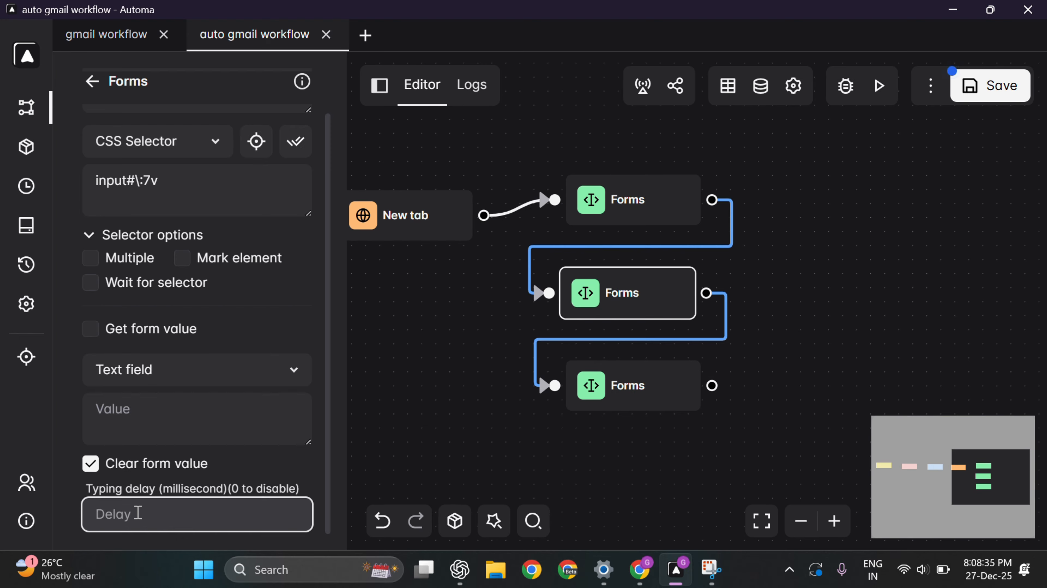
type("100")
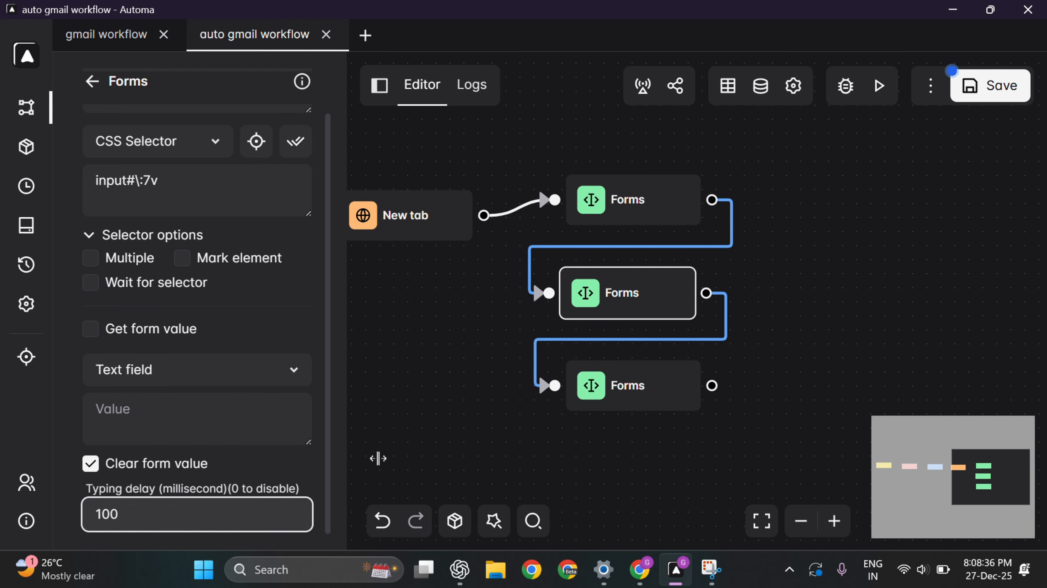
left_click(643, 385)
left_click(112, 520)
key("BackSpace")
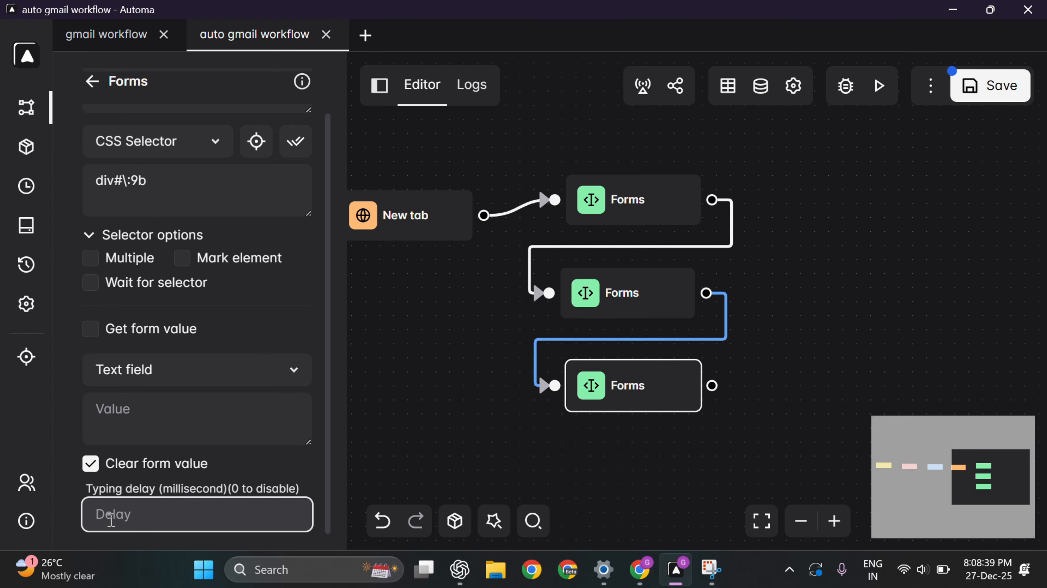
type("100")
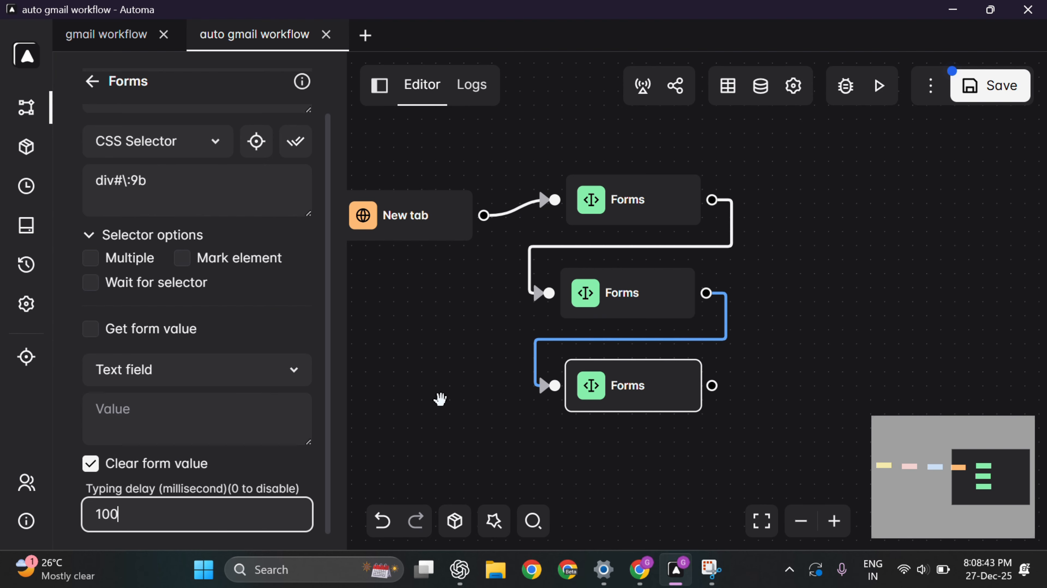
scroll(440, 397, "up", 2)
left_click(636, 175)
scroll(421, 358, "down", 2)
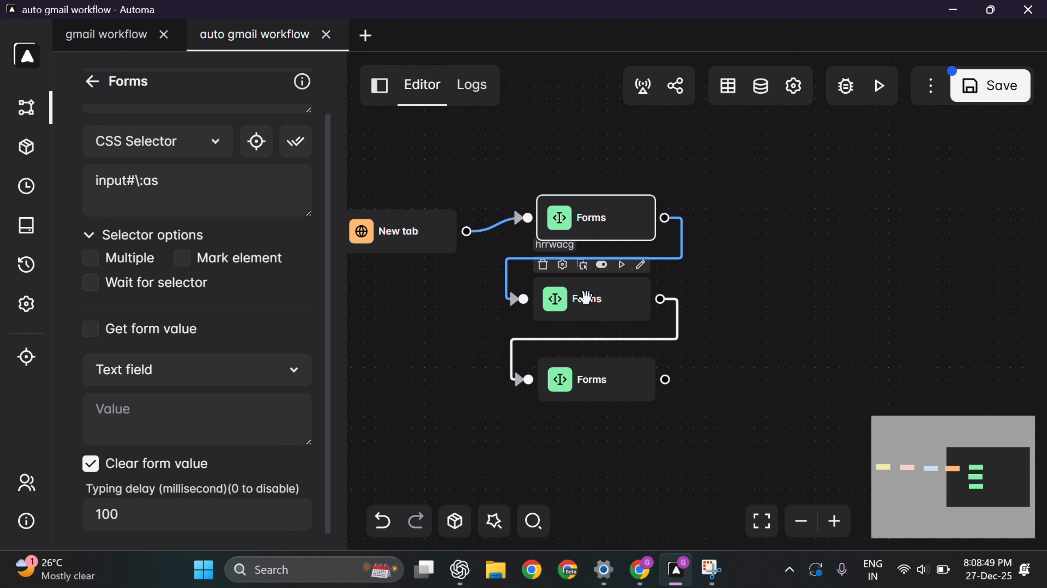
Step: Begin the top Forms block's value expression with {{ loopData.gmail
left_click(580, 303)
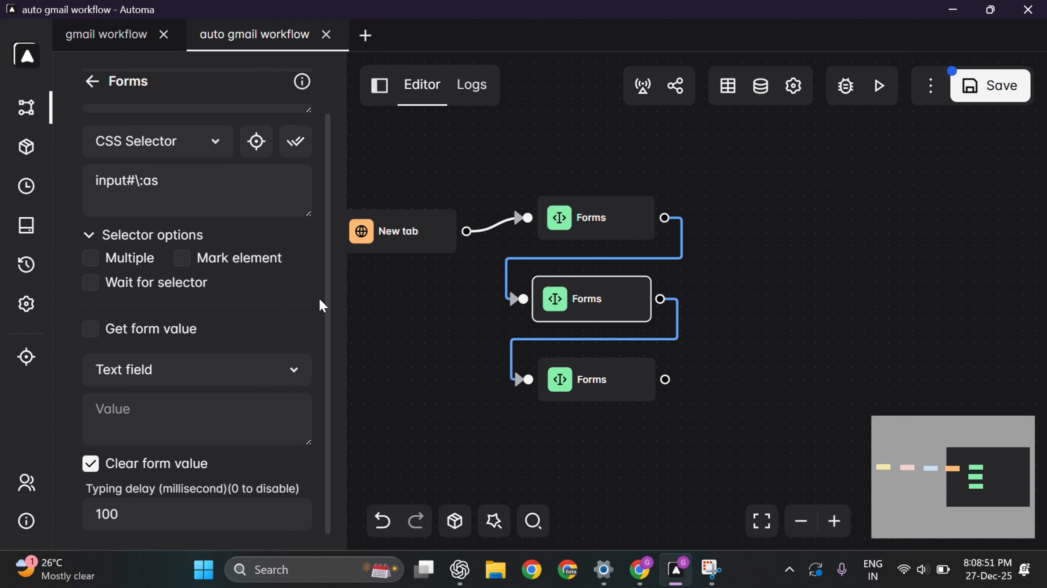
left_click(597, 218)
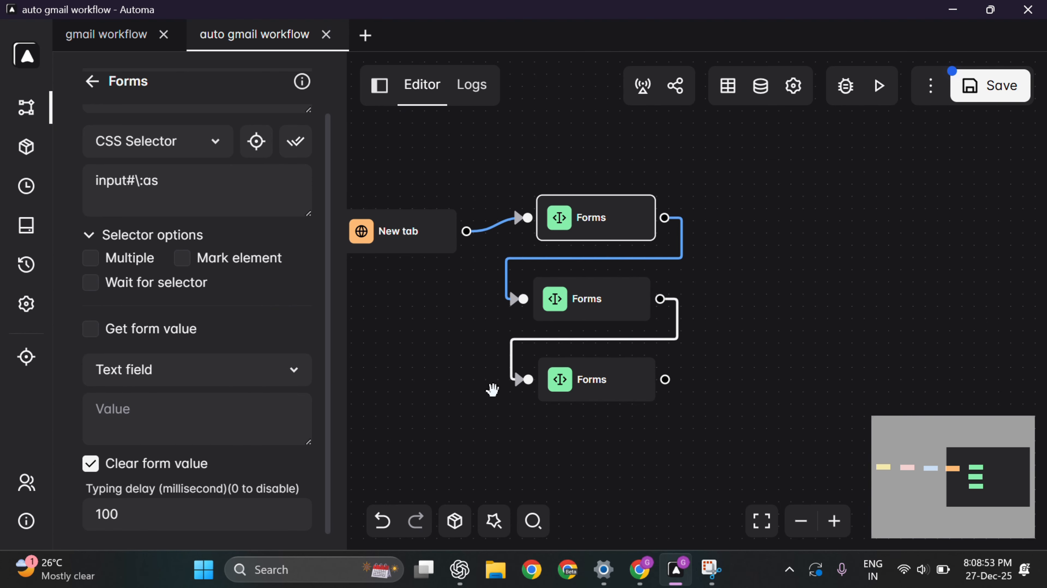
key("alt+Tab")
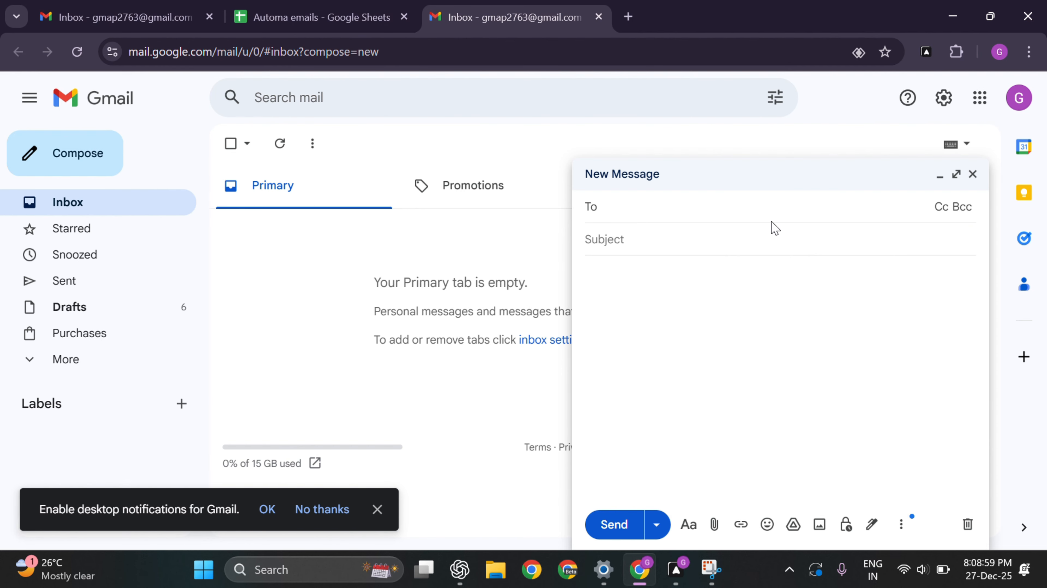
key("alt+Tab")
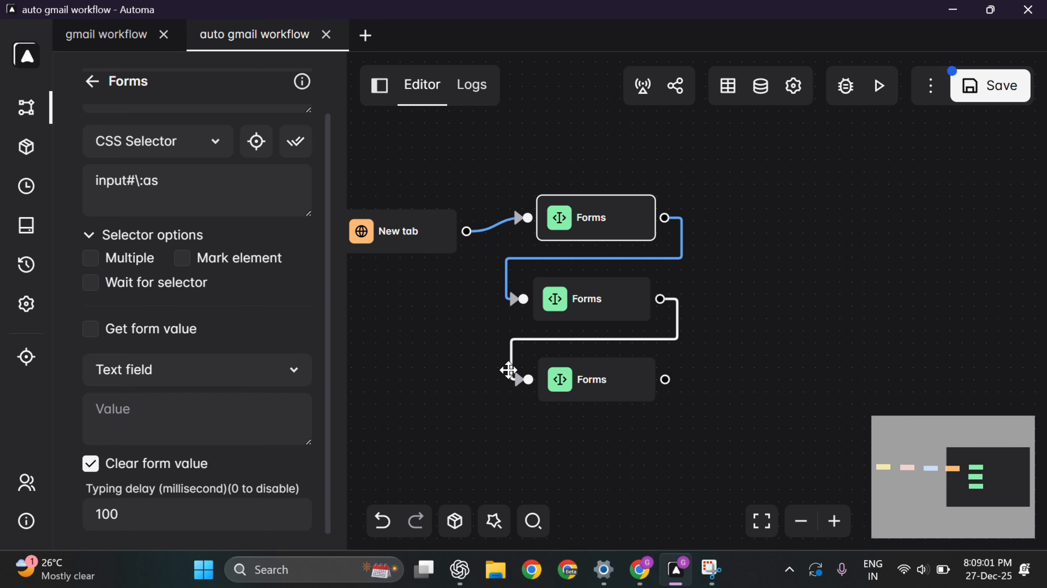
left_click(155, 410)
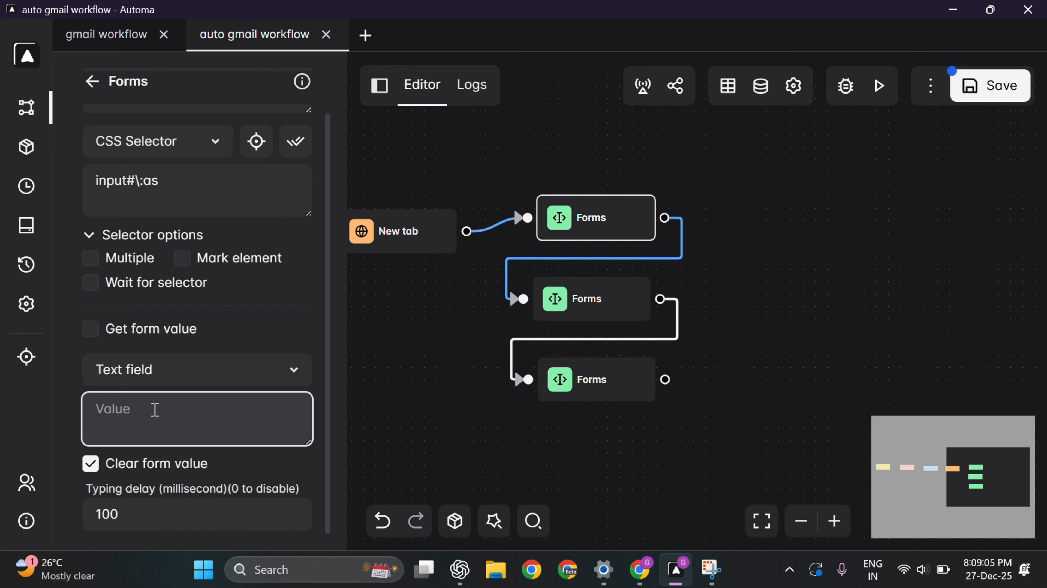
type("{{ loopData.")
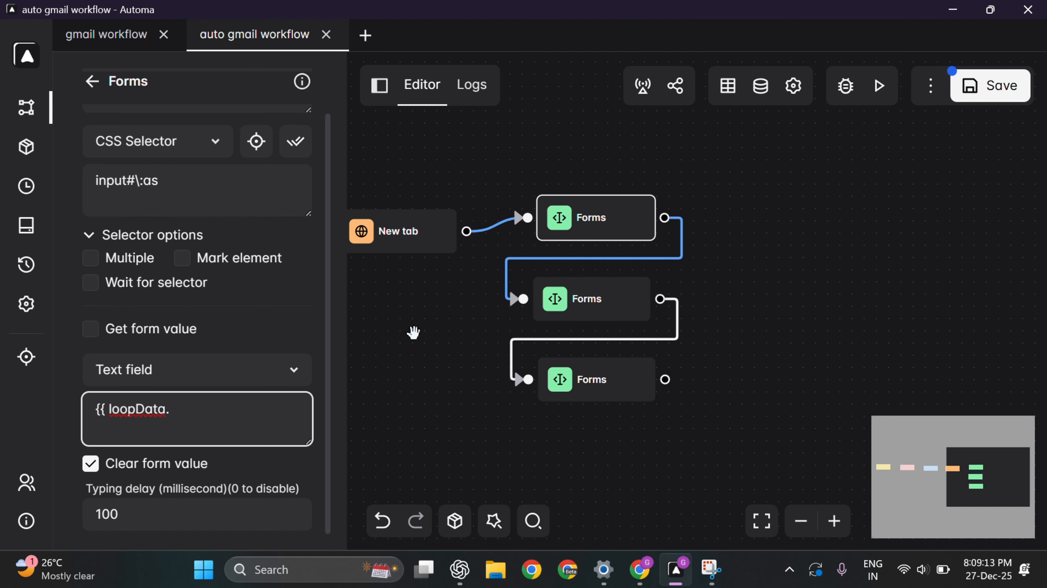
left_click_drag(416, 333, 701, 334)
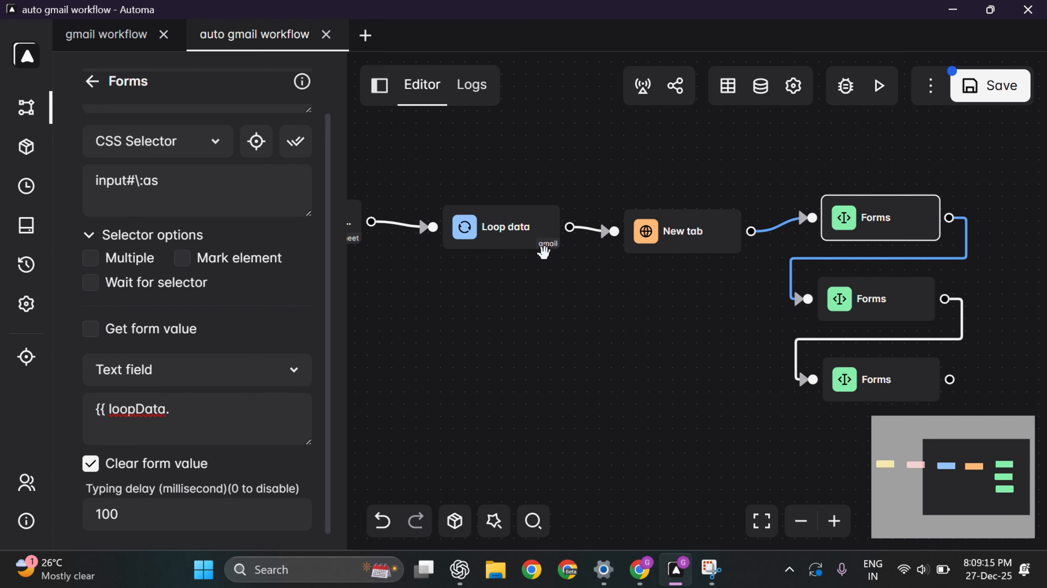
left_click(250, 416)
type("gmail.")
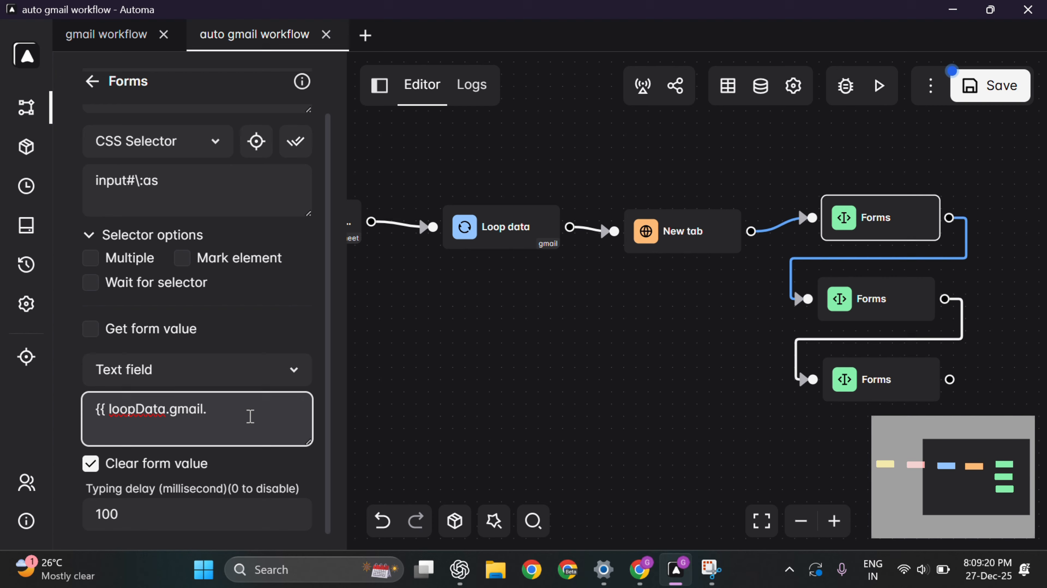
Step: Finish it as {{ loopData.gmail.Name }} using the Name header copied from cell A1
key("alt+Tab")
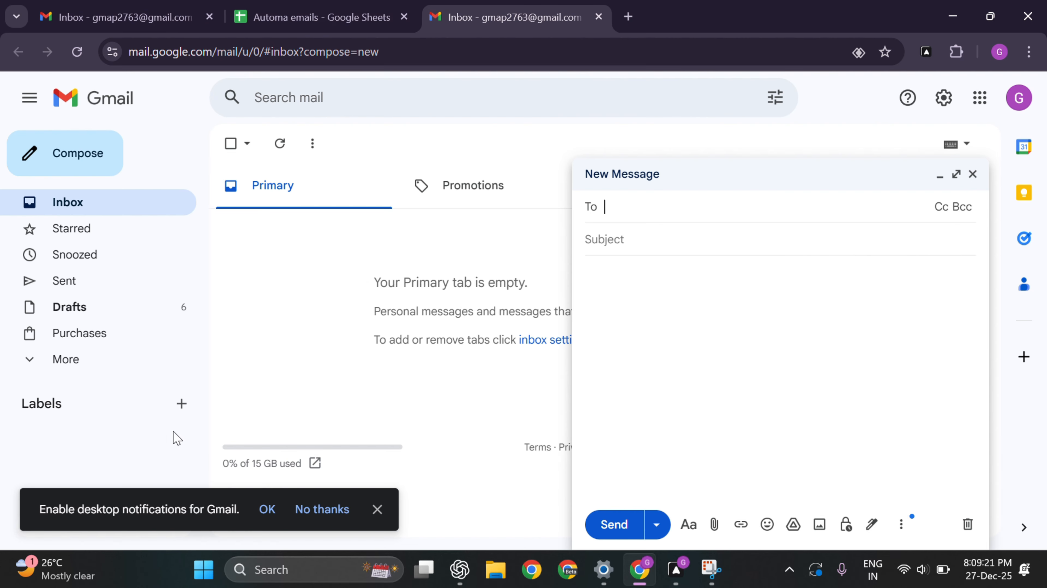
left_click(312, 16)
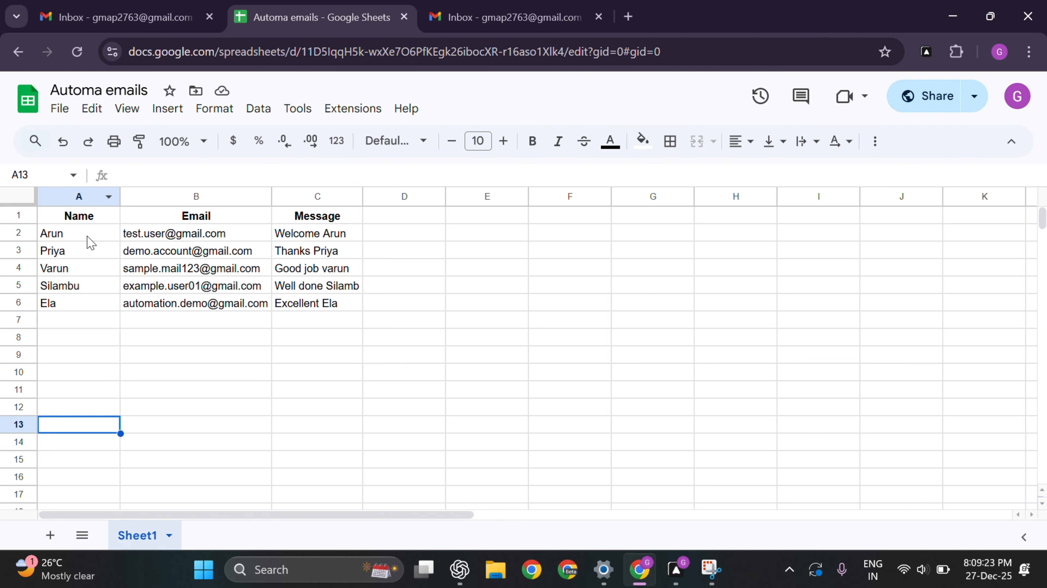
left_click(94, 222)
key("ctrl+c")
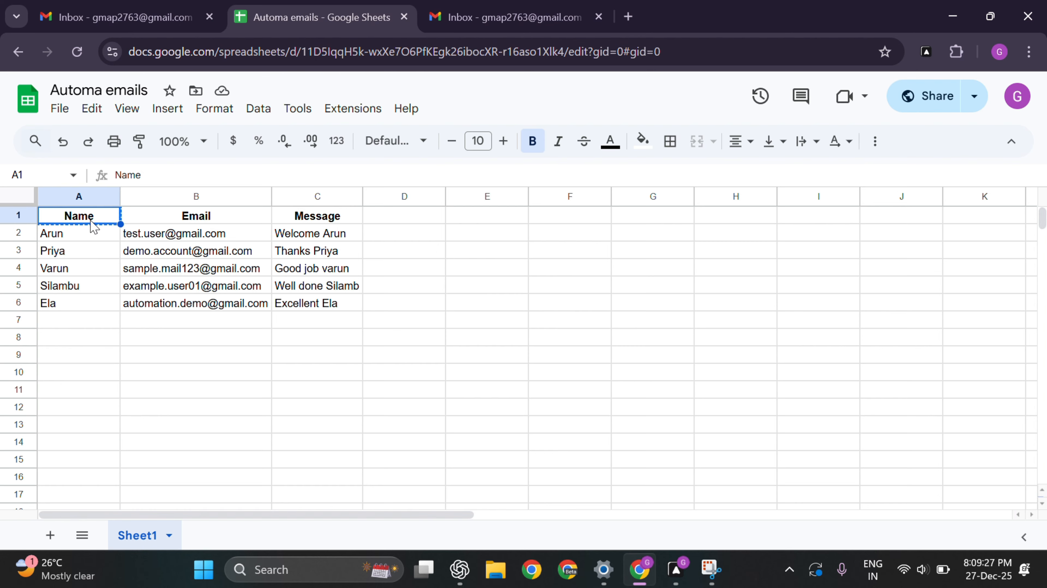
key("alt+Tab")
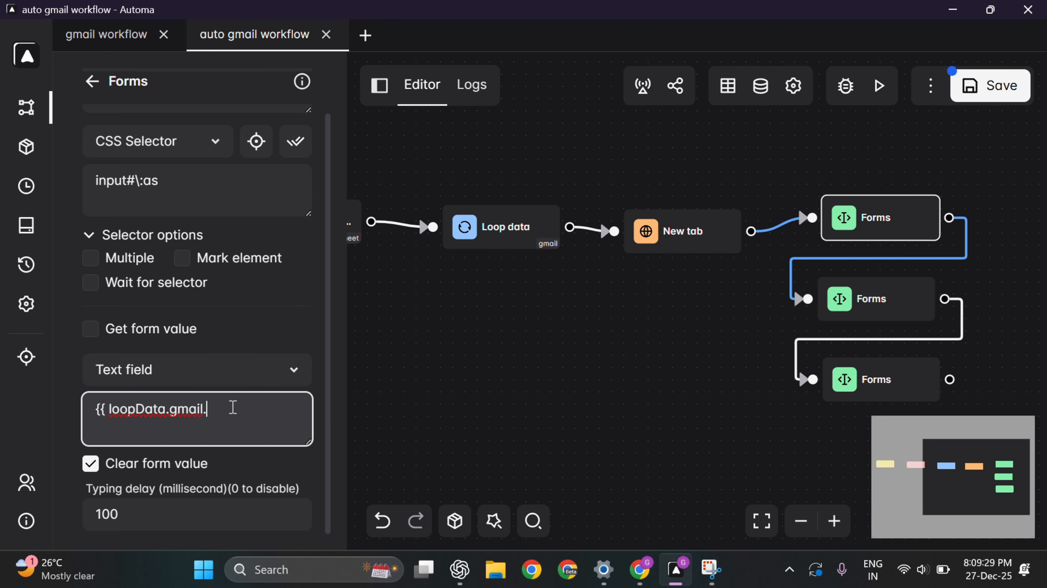
key("ctrl+v")
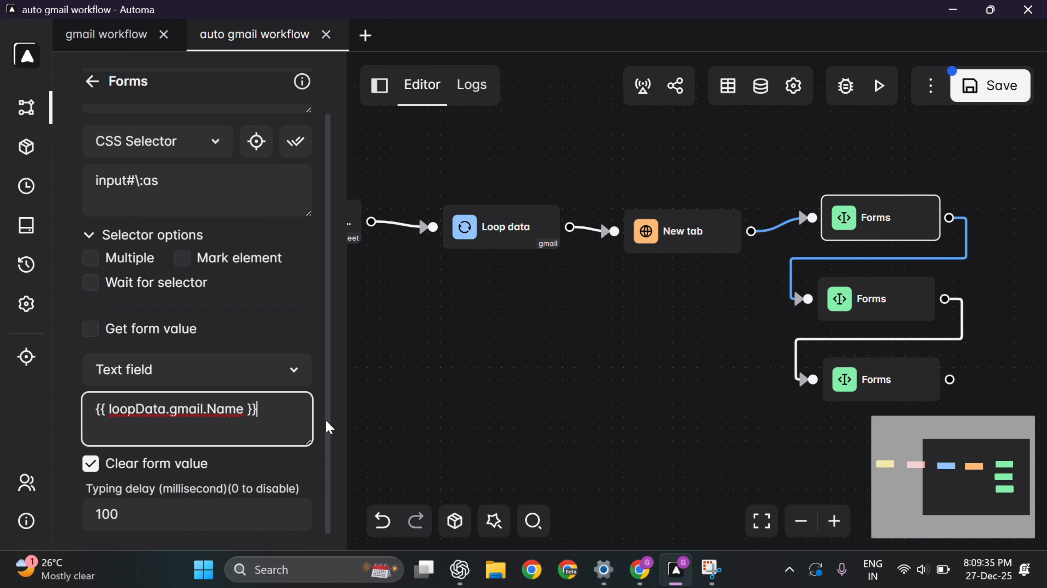
left_click(852, 298)
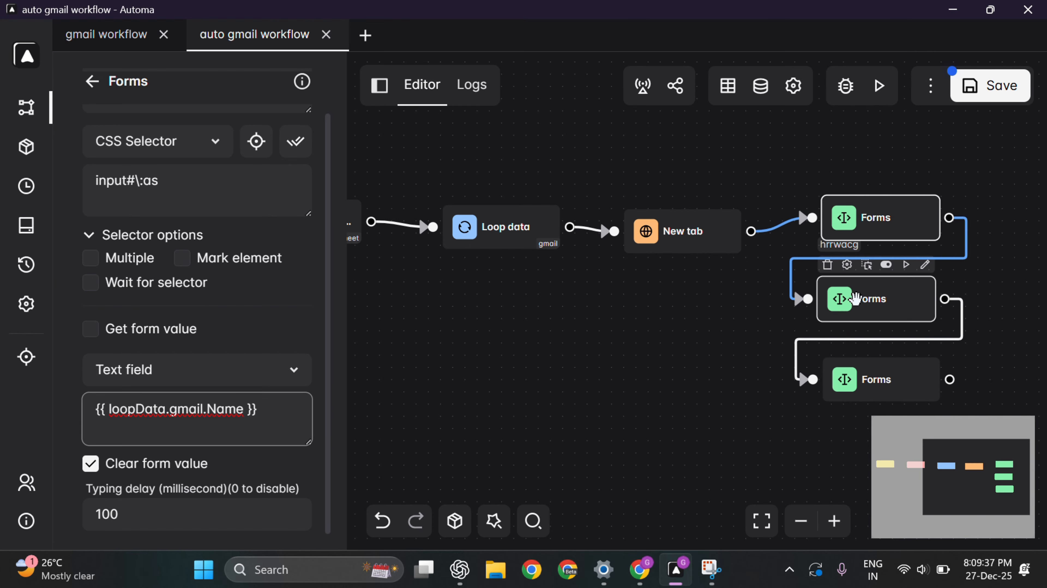
left_click(183, 420)
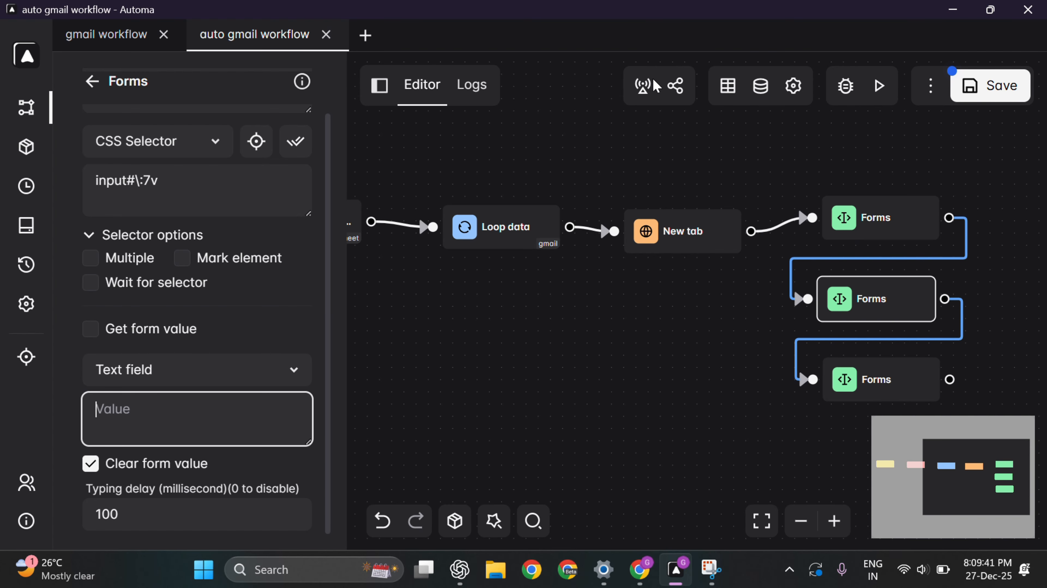
Step: Set the middle Forms block's value to {{ loopData.gmail.Email }}, using Email from cell B1
left_click(870, 305)
left_click(208, 423)
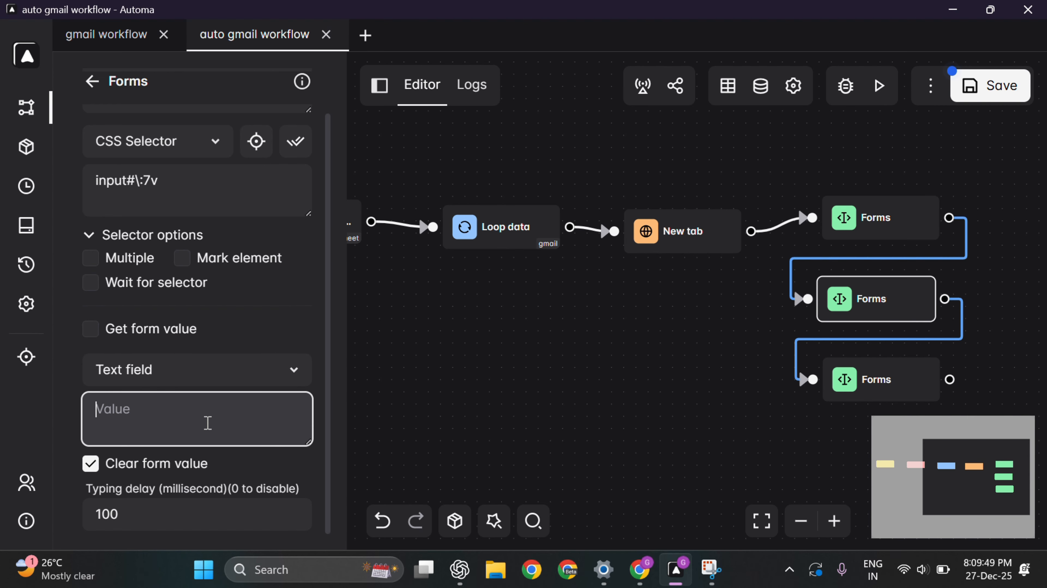
type("{{ loopData.gmail.")
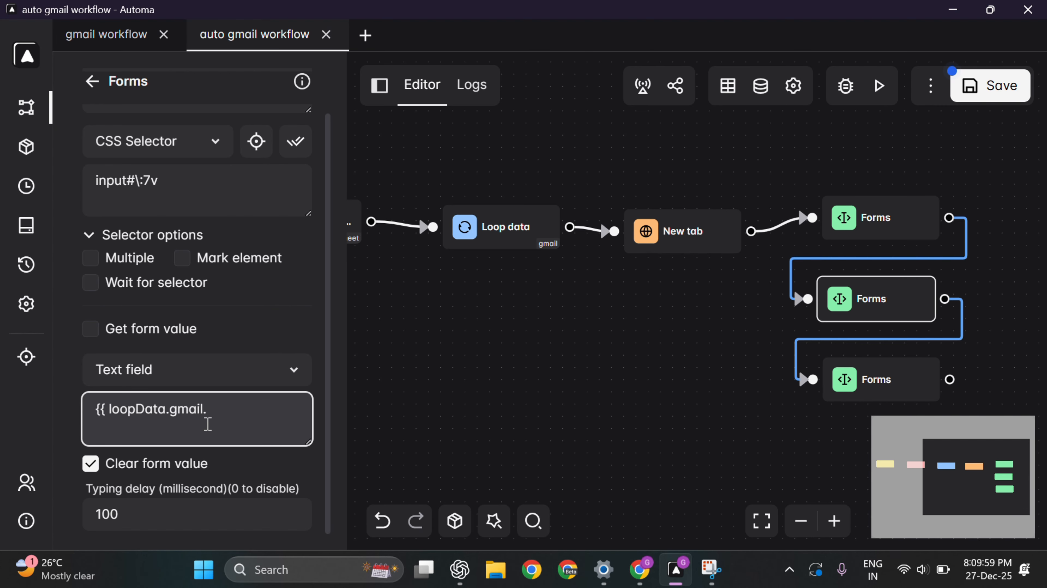
key("alt+Tab")
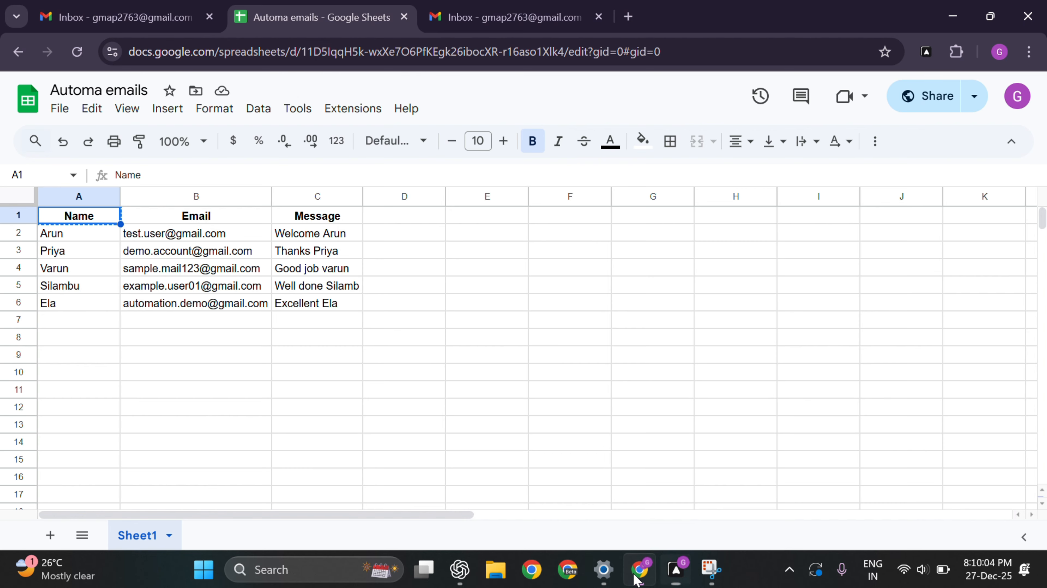
left_click(639, 570)
left_click(185, 217)
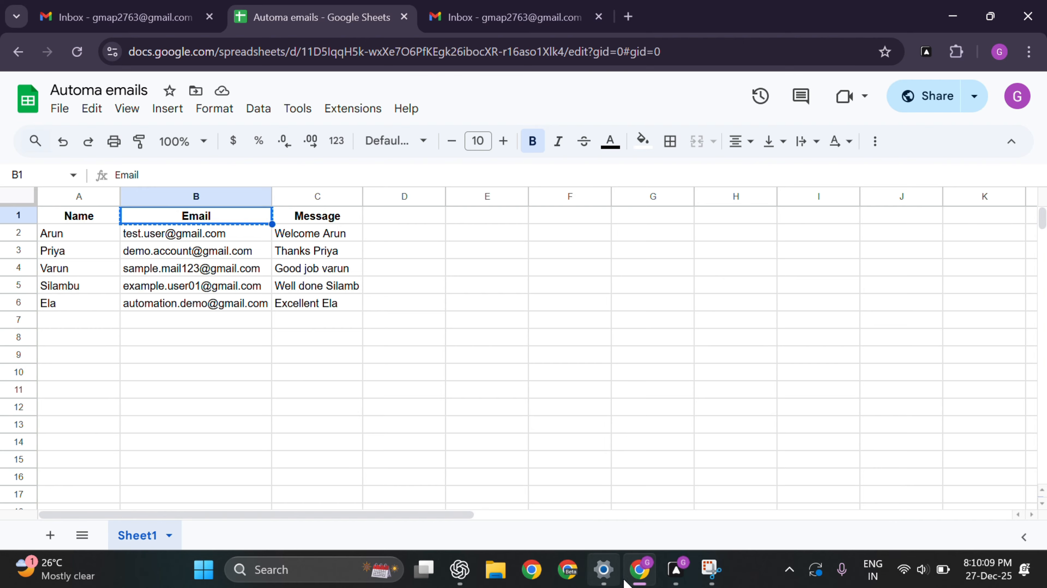
left_click(676, 570)
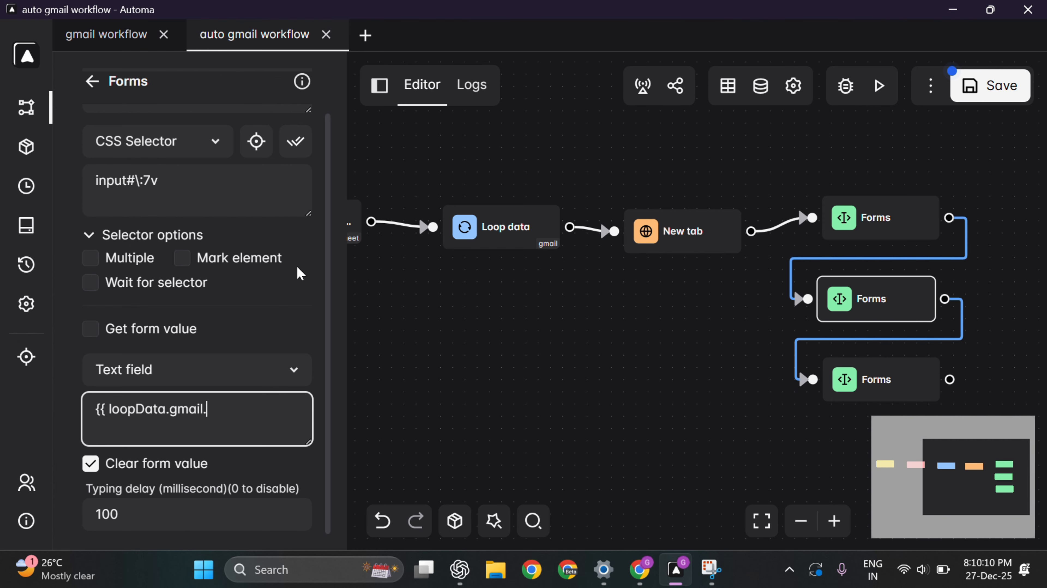
left_click(219, 413)
key("ctrl+v")
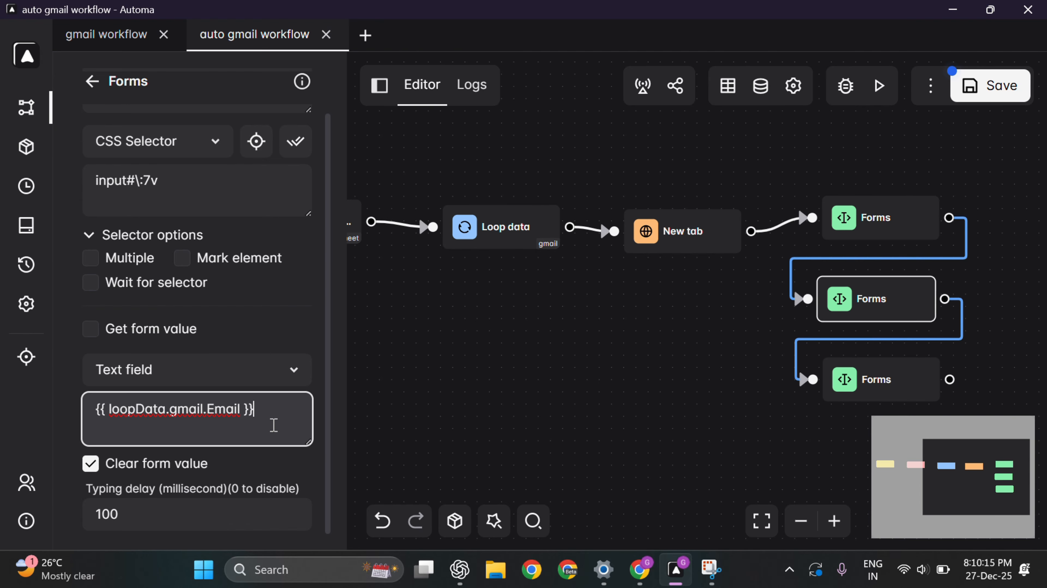
left_click(884, 379)
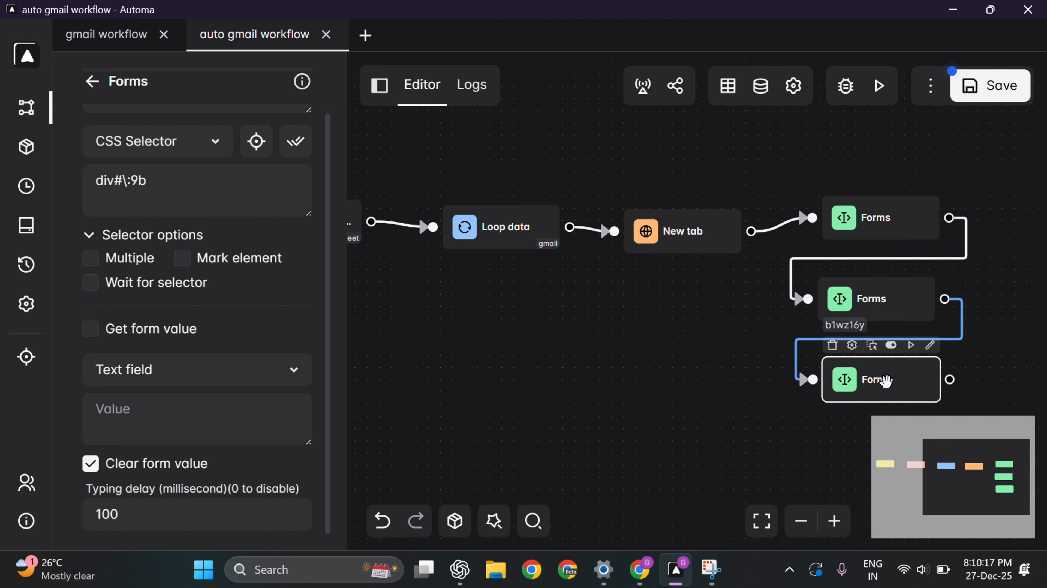
Step: Start typing the bottom Forms block's value expression {{ loopData.gamil
left_click(151, 401)
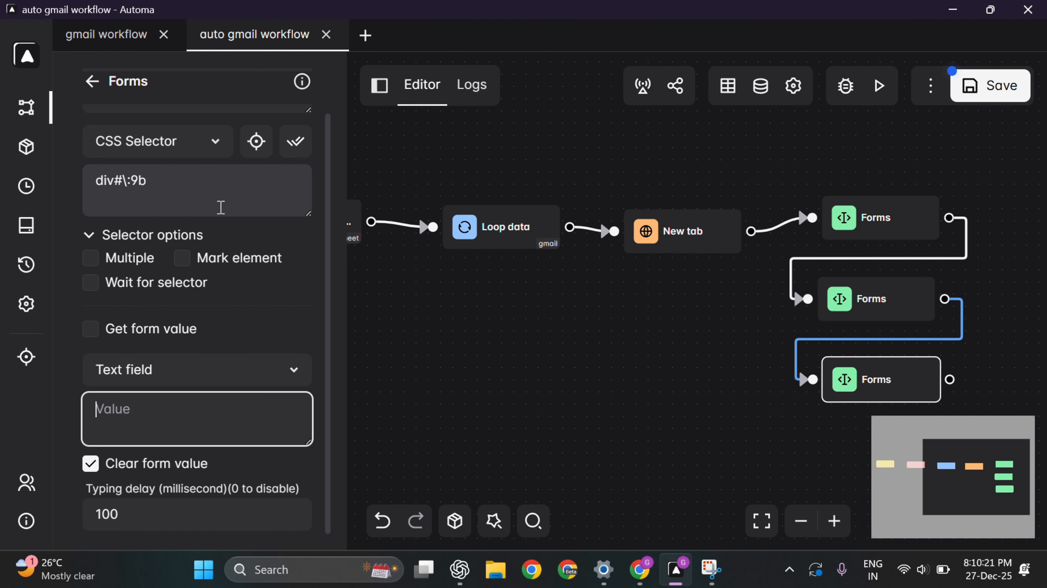
key("alt+Tab")
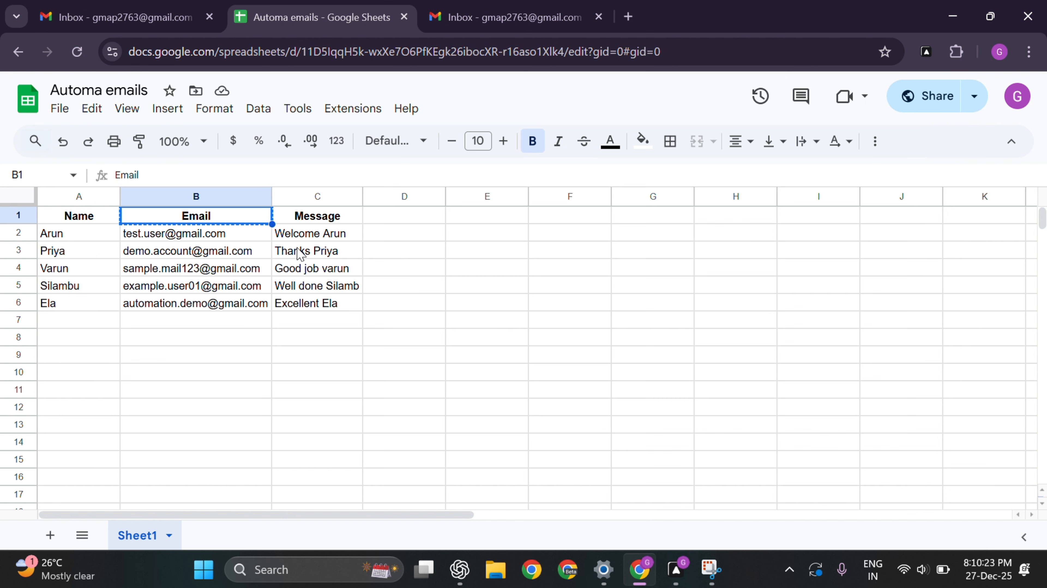
left_click(138, 15)
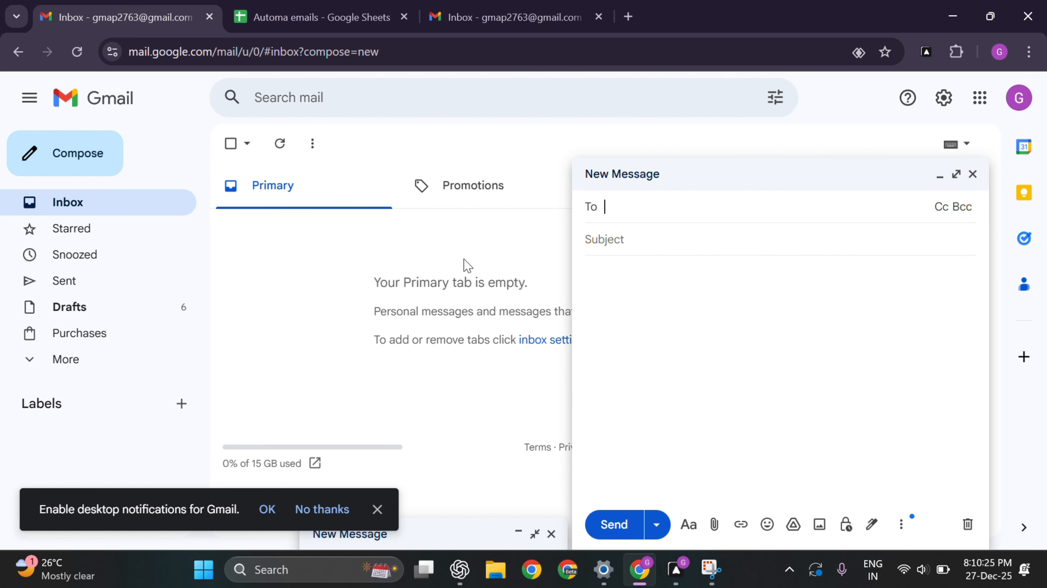
left_click(776, 355)
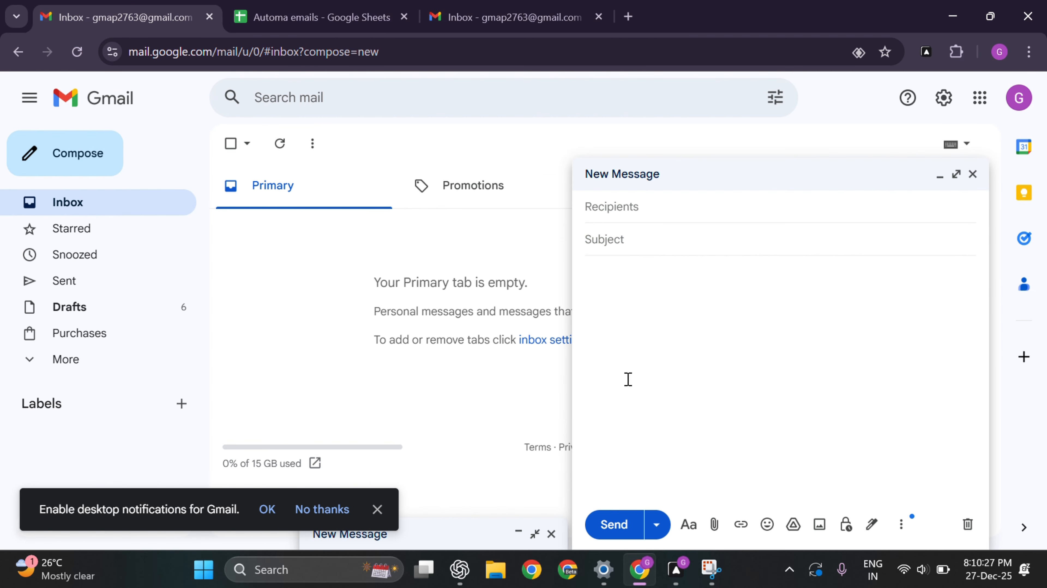
key("alt+Tab")
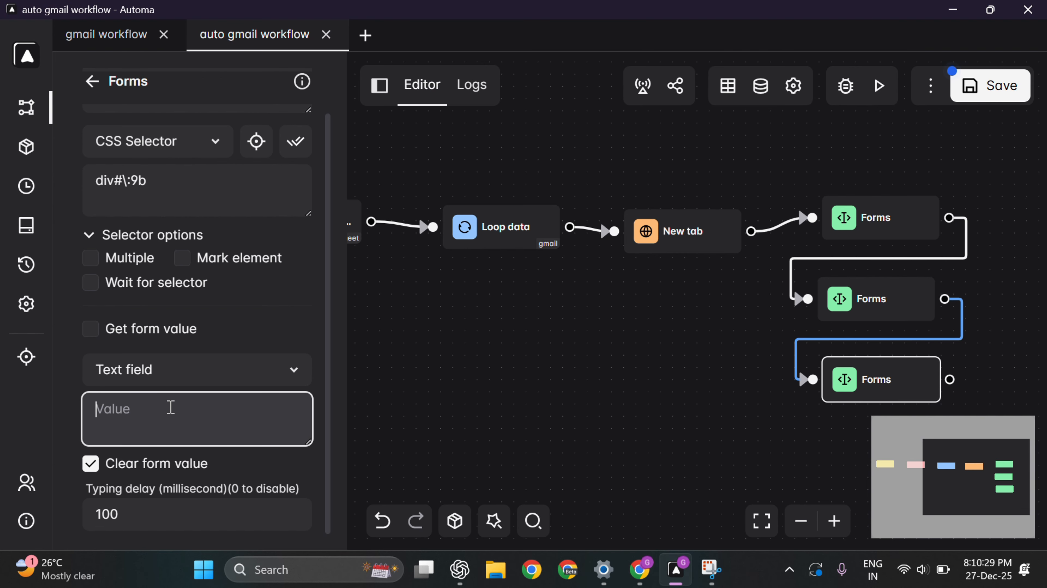
type("{{ loopData.gamil.")
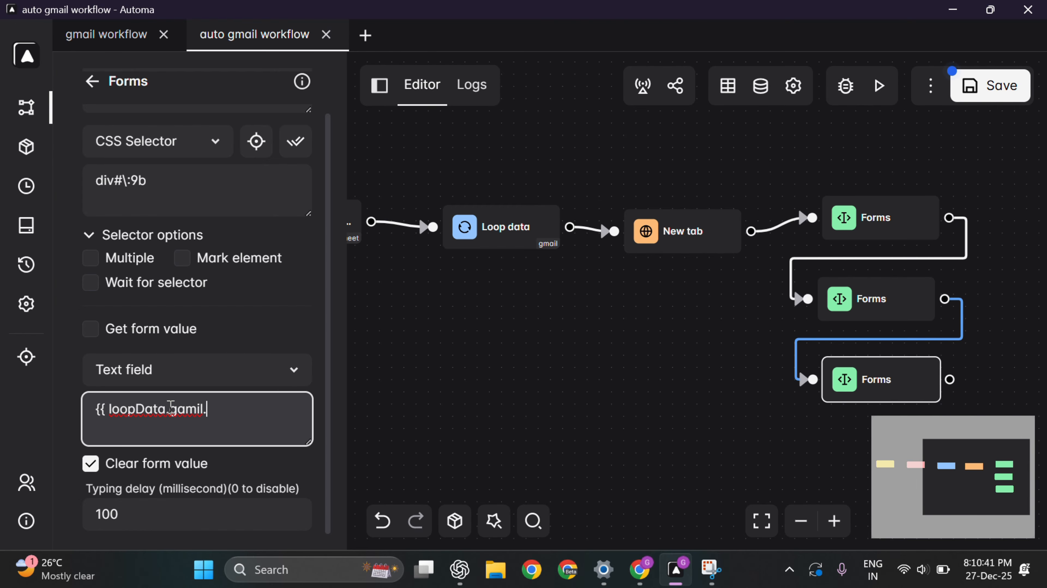
Step: Paste the Message header from cell C1 to complete {{ loopData.gamil.Message }}
key("alt+Tab")
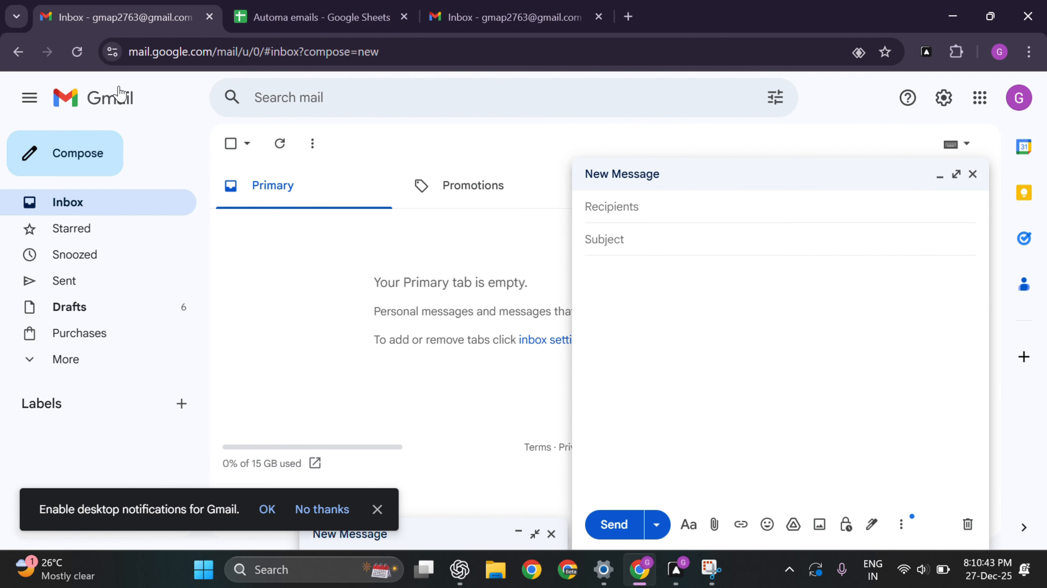
key("ctrl+Tab")
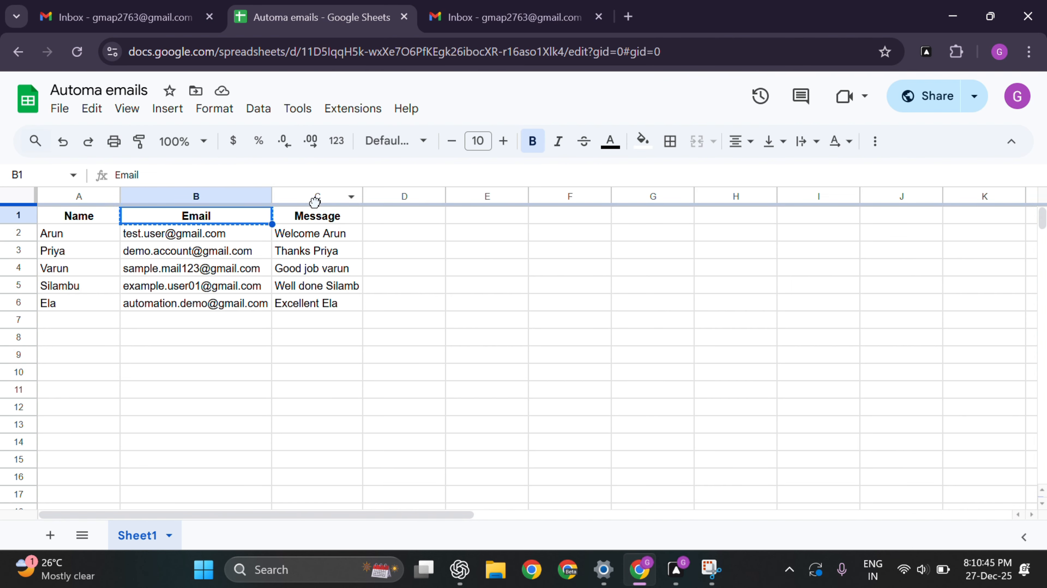
left_click(312, 217)
key("ctrl+c")
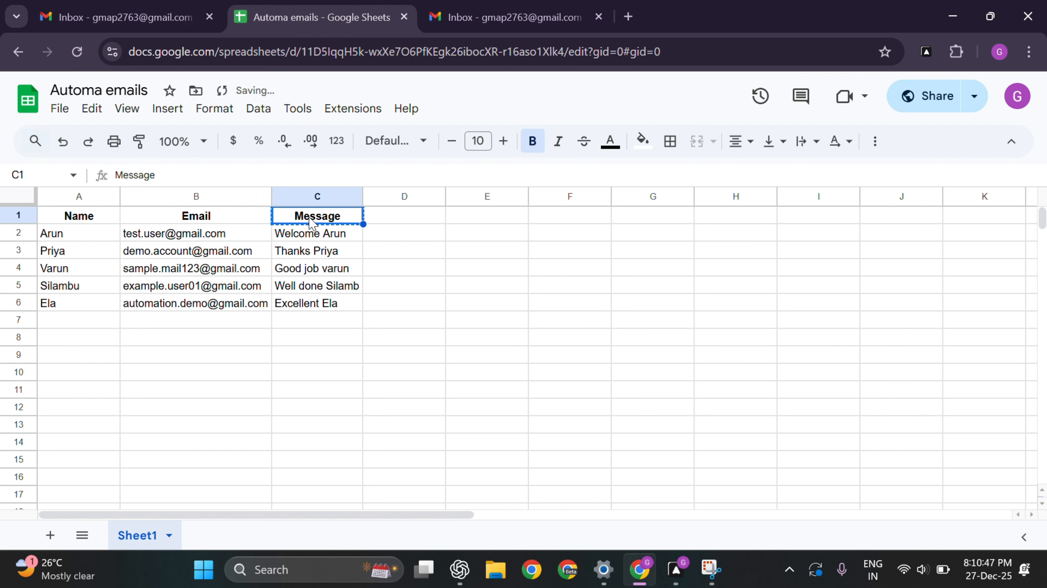
key("alt+Tab")
key("ctrl+v")
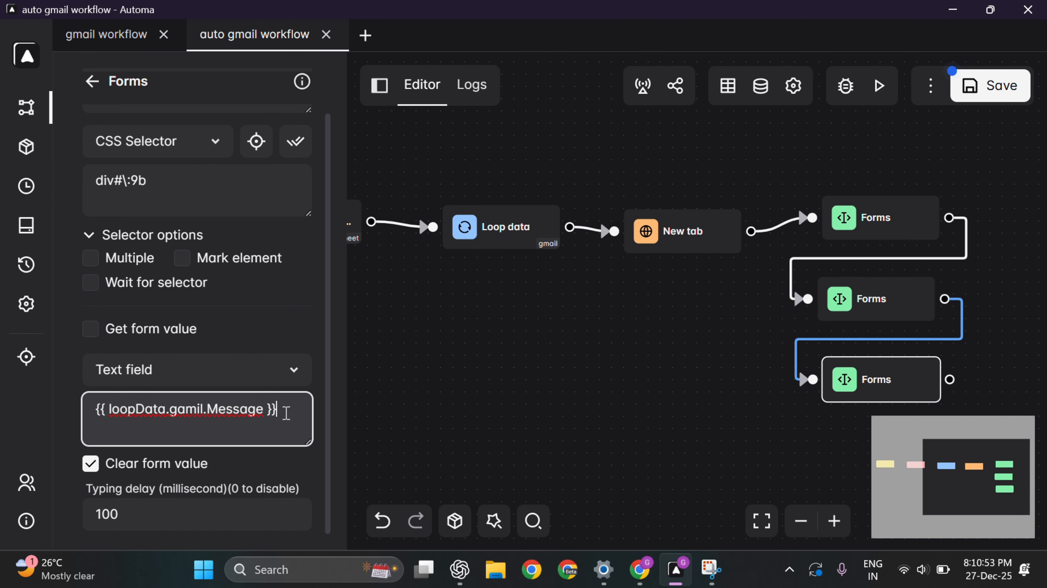
scroll(185, 386, "up", 2)
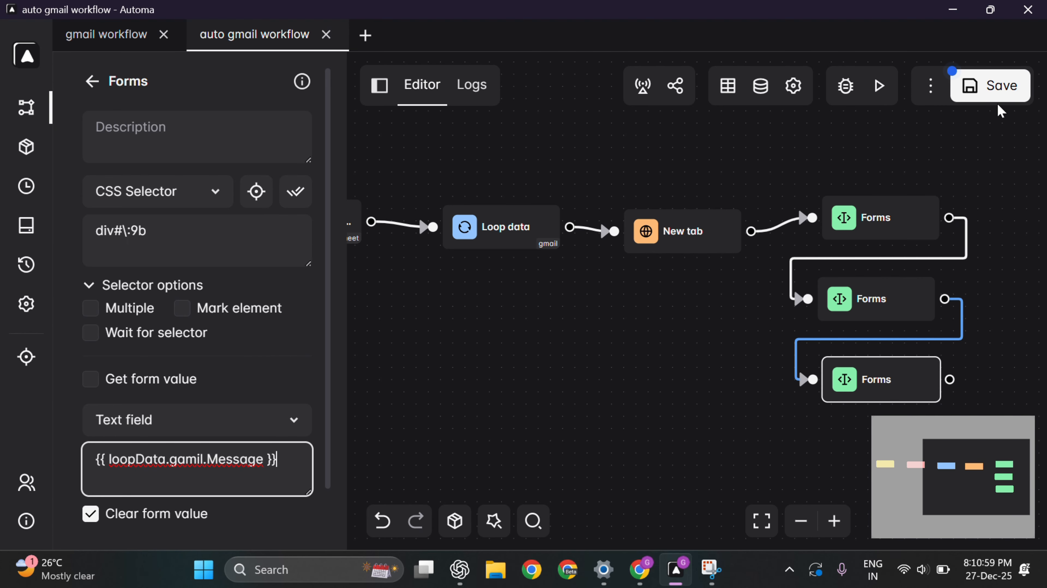
Step: Save and run the workflow, then inspect the draft's recipient, subject and raw Message placeholder
left_click(994, 88)
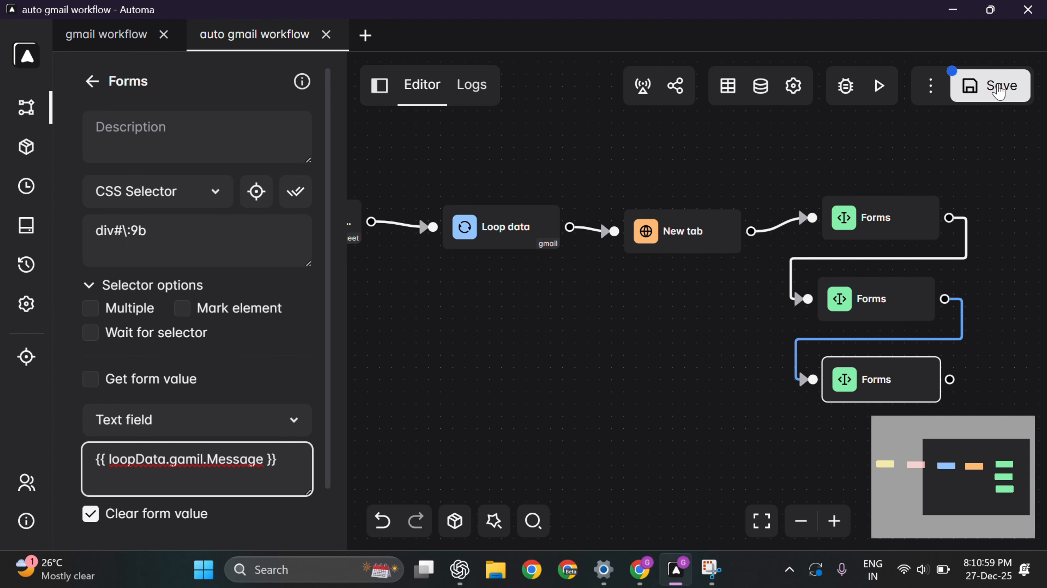
left_click(881, 88)
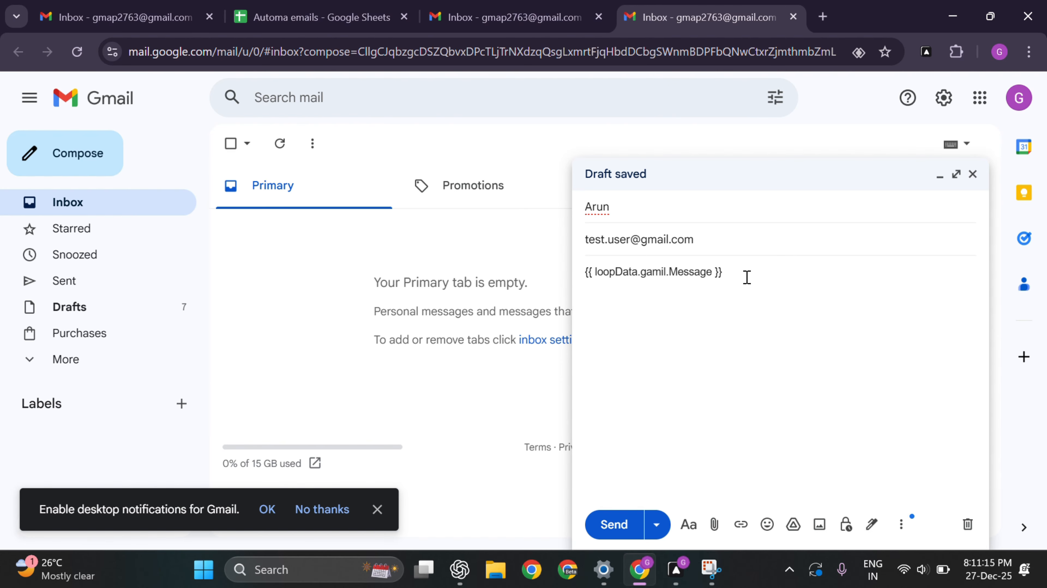
left_click_drag(742, 274, 583, 283)
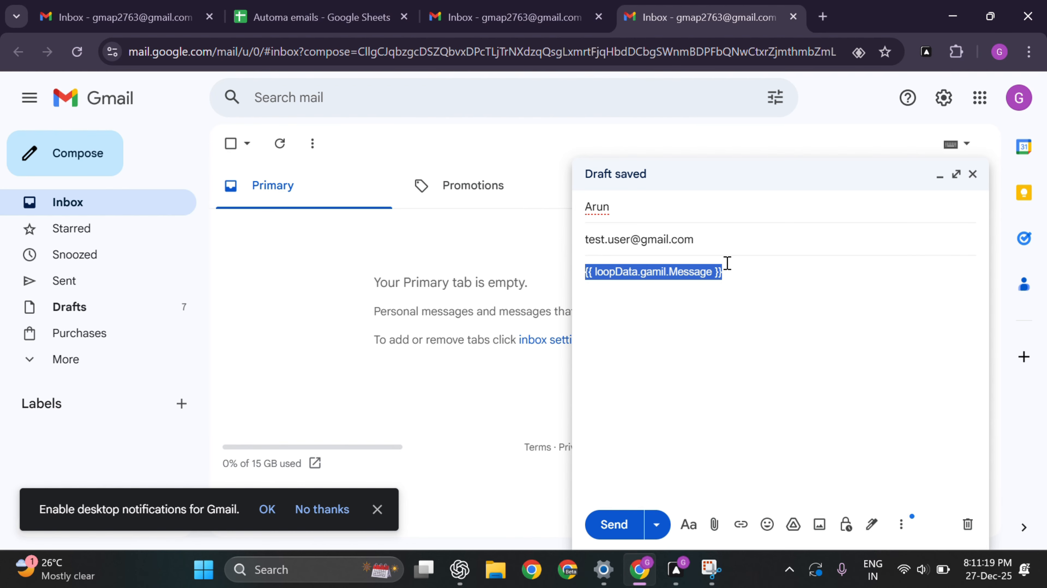
left_click_drag(694, 239, 587, 239)
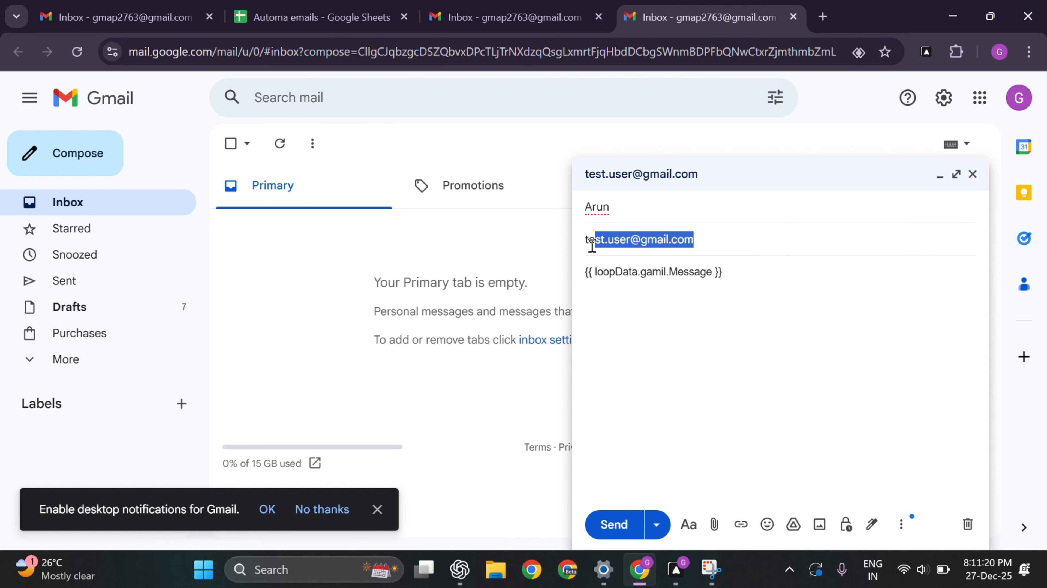
left_click(624, 203)
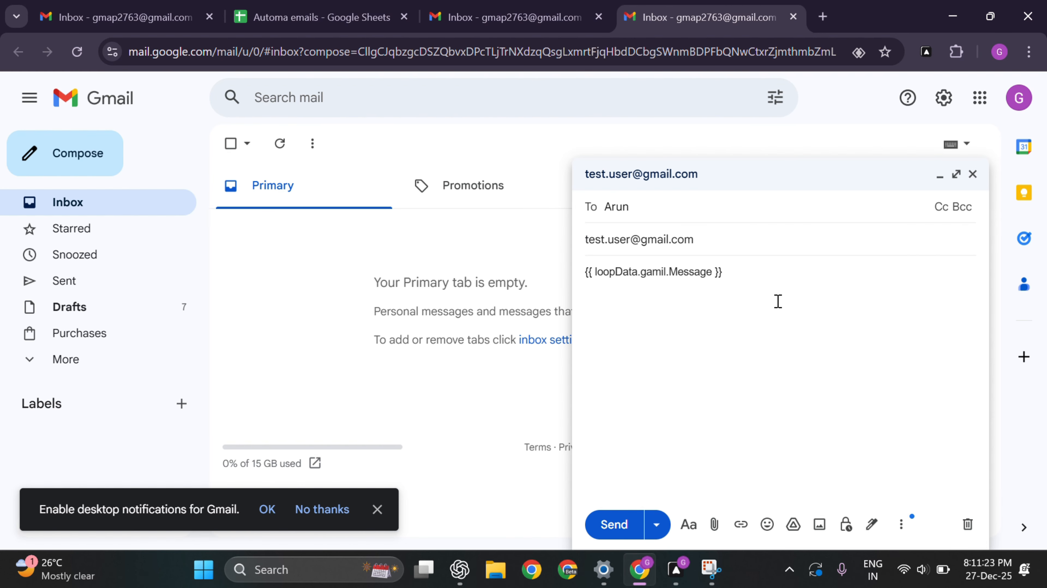
triple_click(741, 273)
left_click_drag(700, 272, 608, 268)
left_click(776, 304)
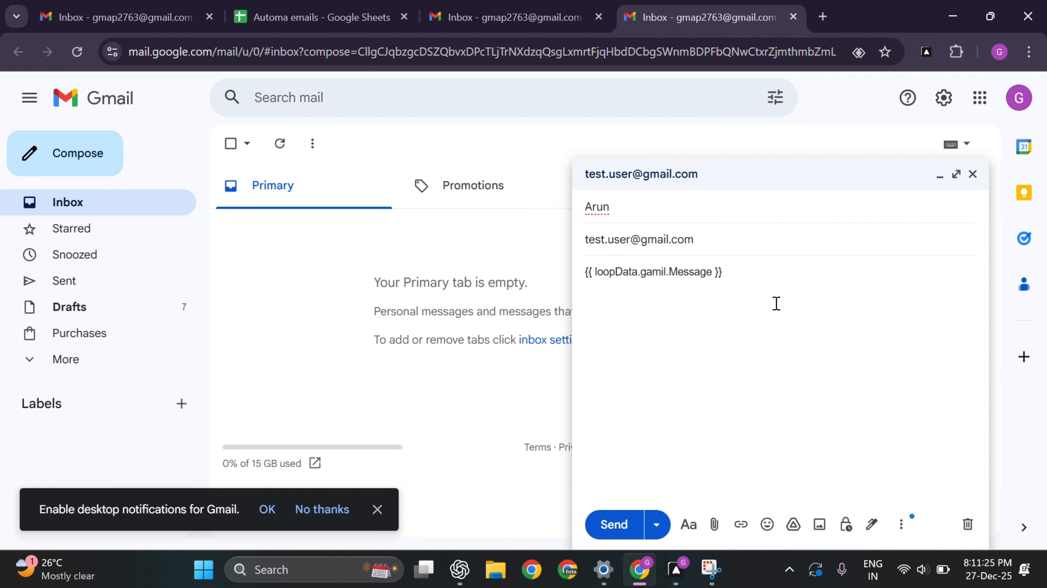
key("alt+Tab")
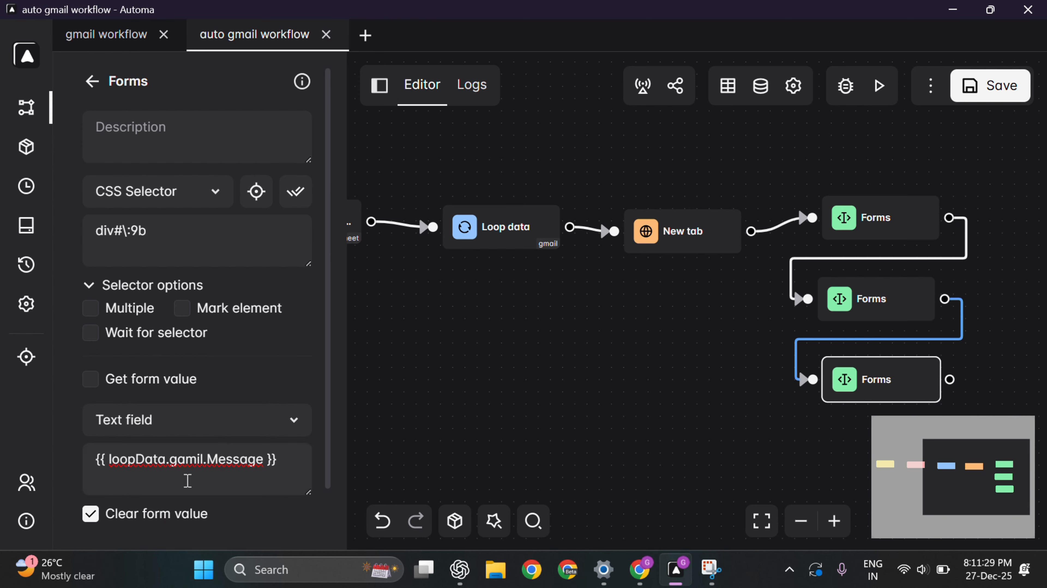
Step: Fix the typo so the message variable reads {{ loopData.gmail.Message }}, then save the workflow
scroll(244, 445, "down", 1)
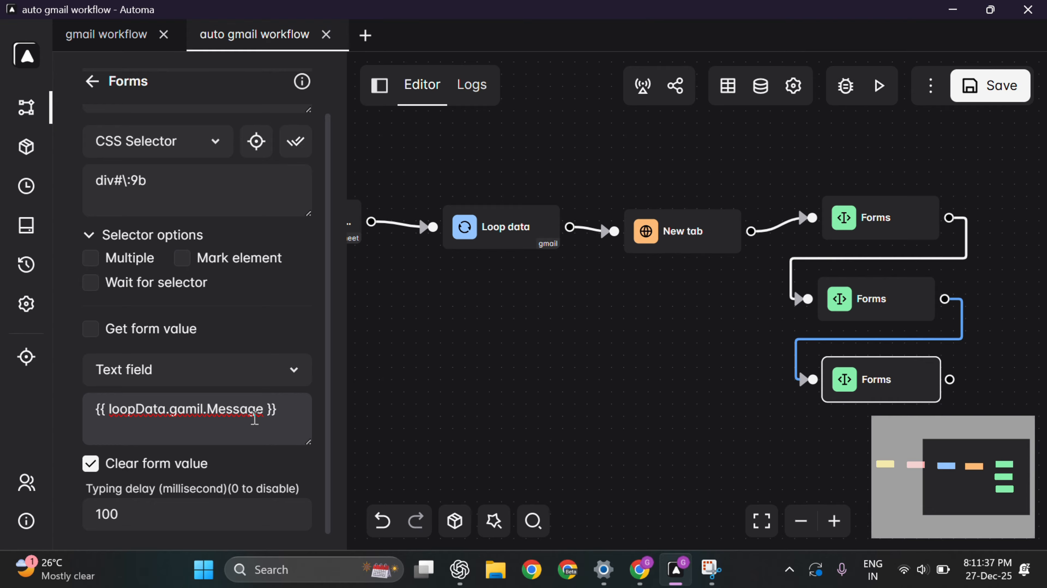
left_click(186, 408)
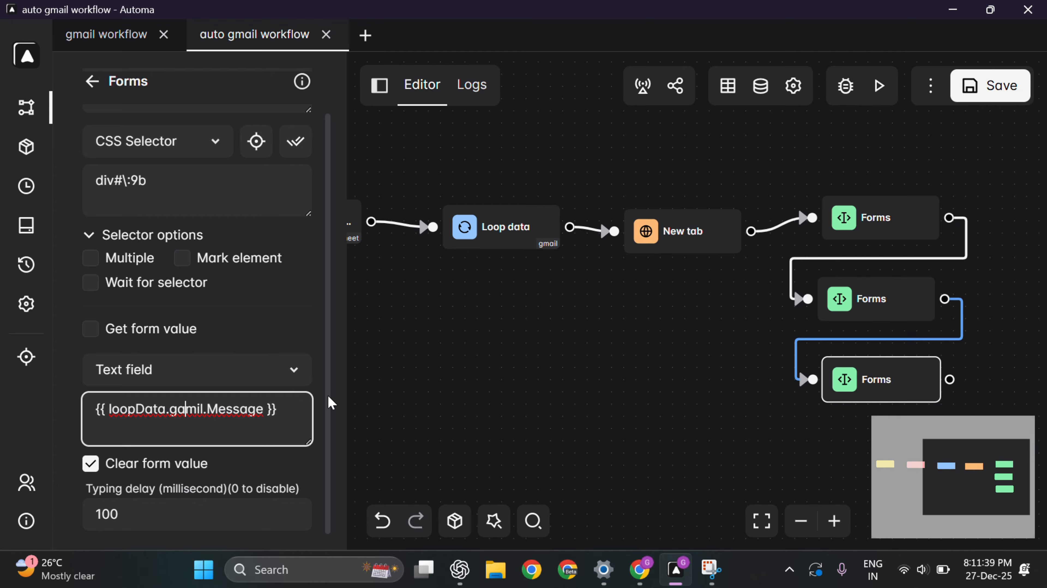
key("BackSpace")
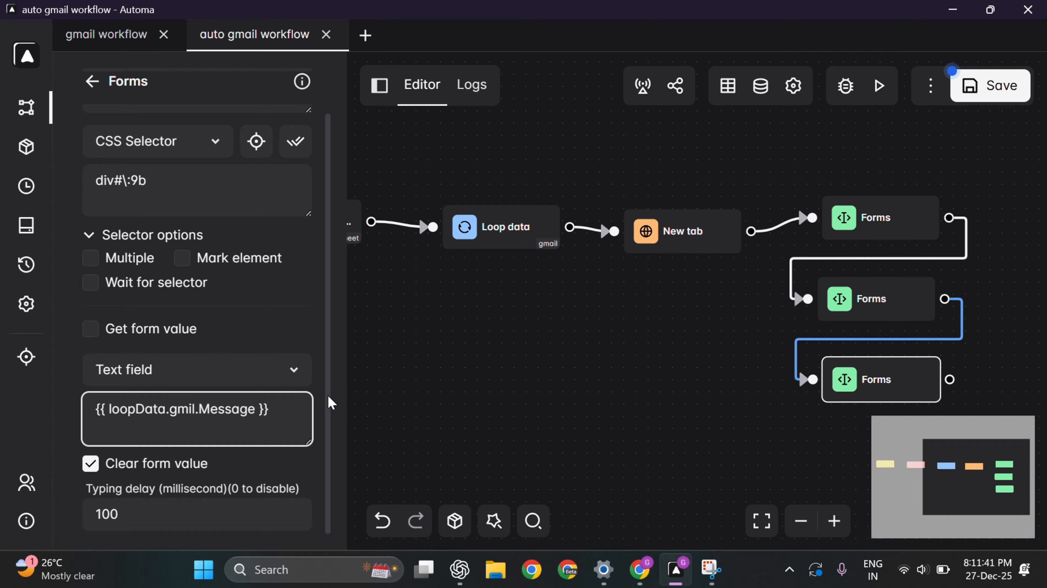
type("a")
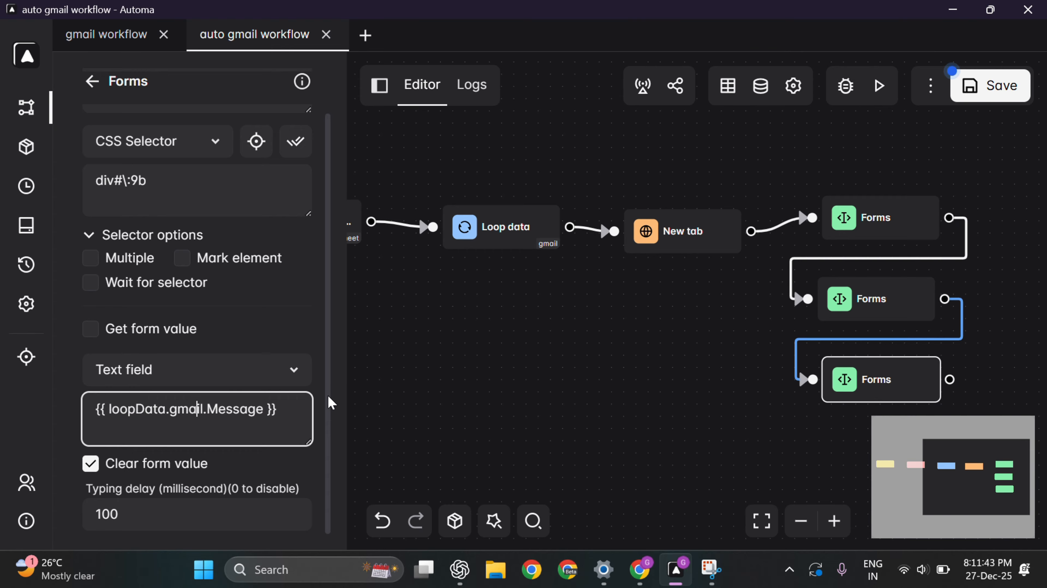
left_click(972, 98)
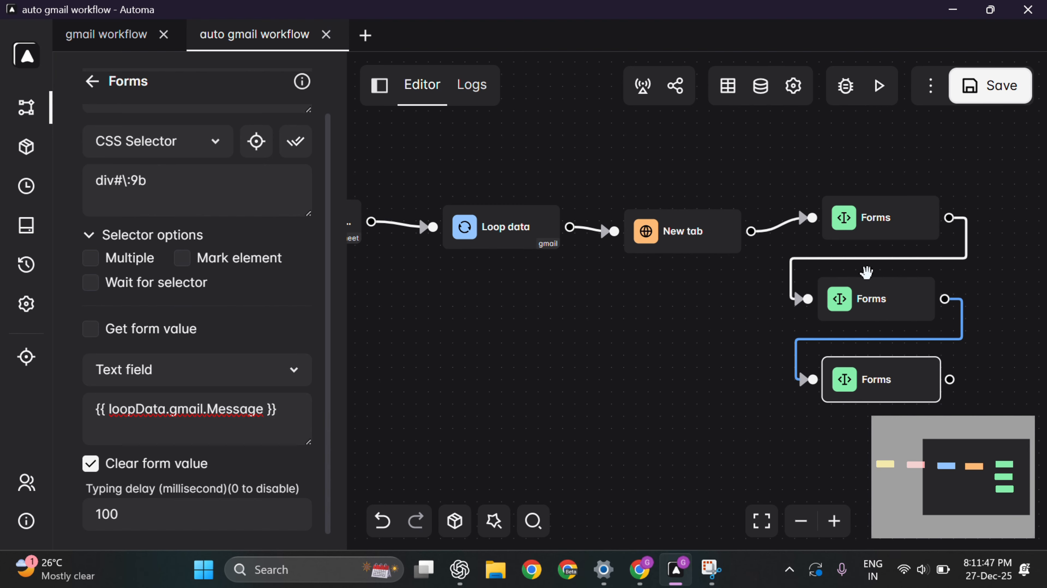
Step: Rerun the workflow so the Gmail draft body reads Welcome Arun
scroll(619, 341, "down", 3)
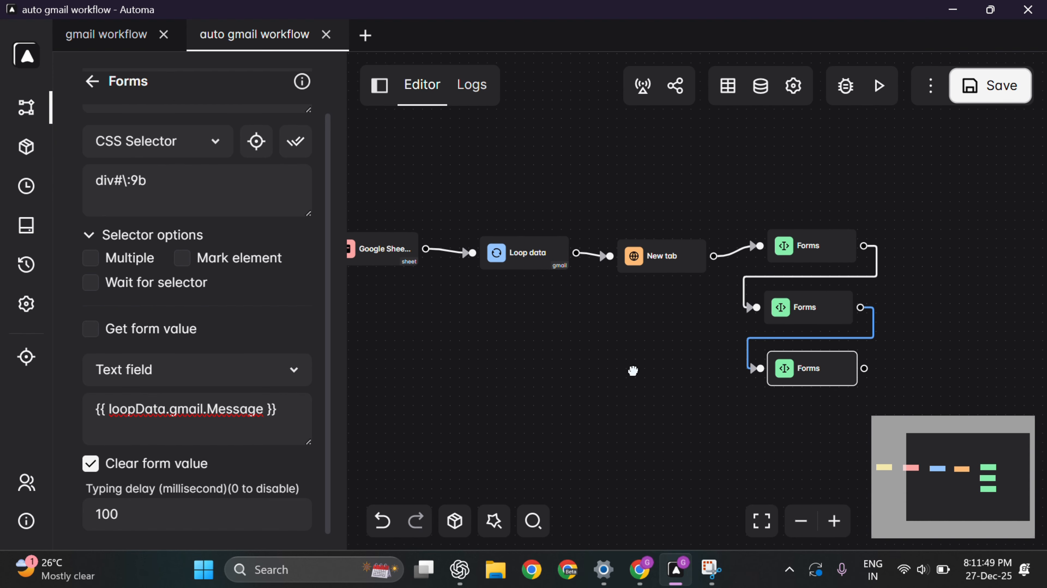
left_click_drag(633, 371, 690, 330)
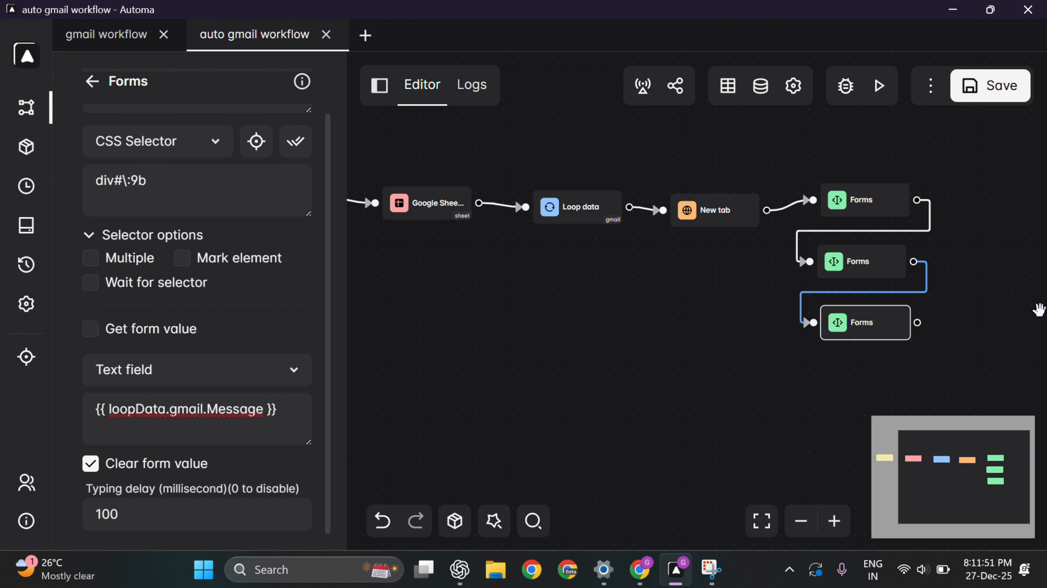
left_click(881, 87)
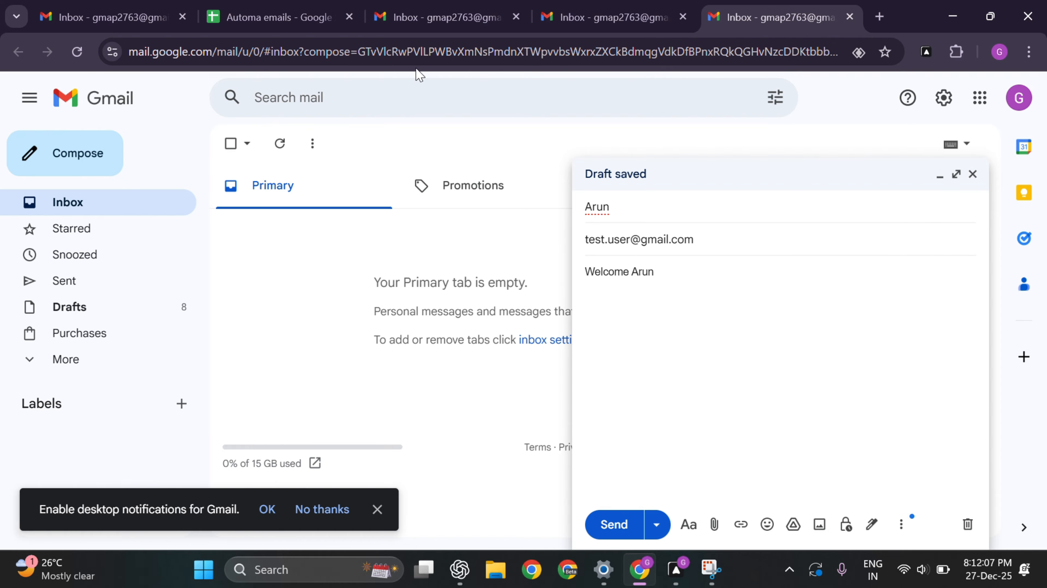
Step: Compare the Gmail draft with the spreadsheet, then open Automa's top Forms block (input#\:as, {{ loopData.gmail.Name }})
left_click(297, 17)
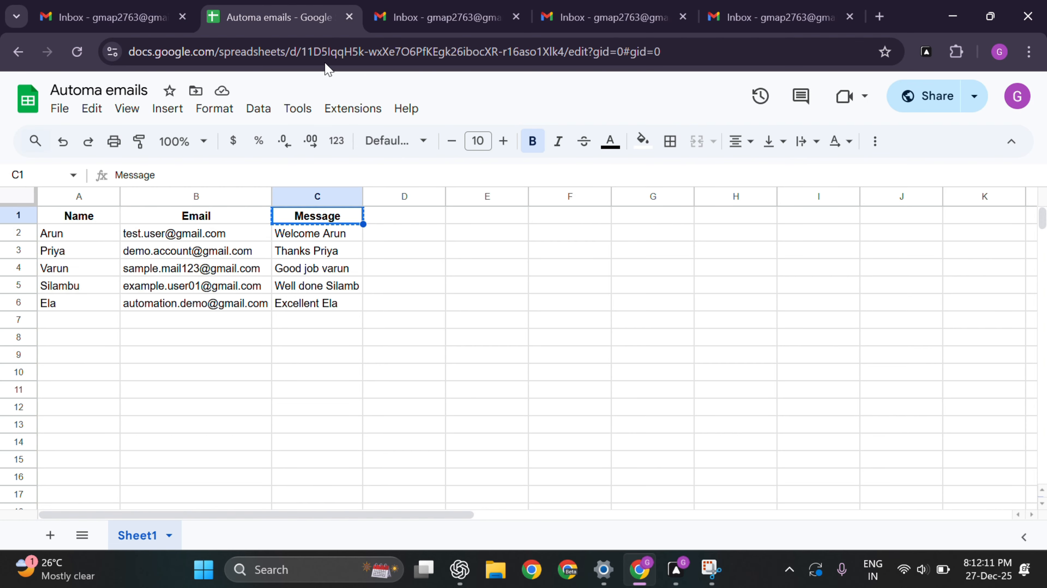
left_click(770, 17)
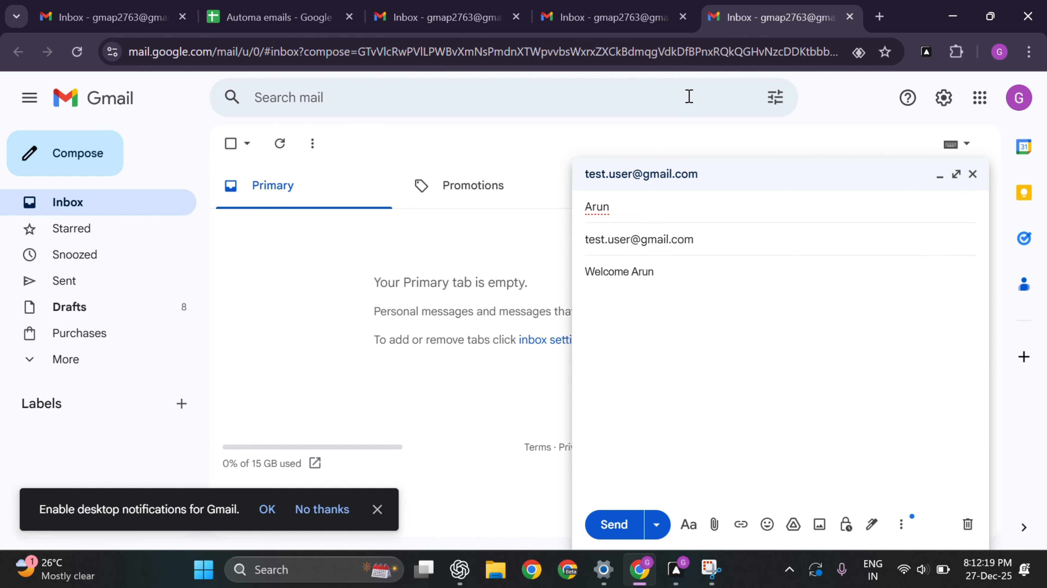
key("alt+Tab")
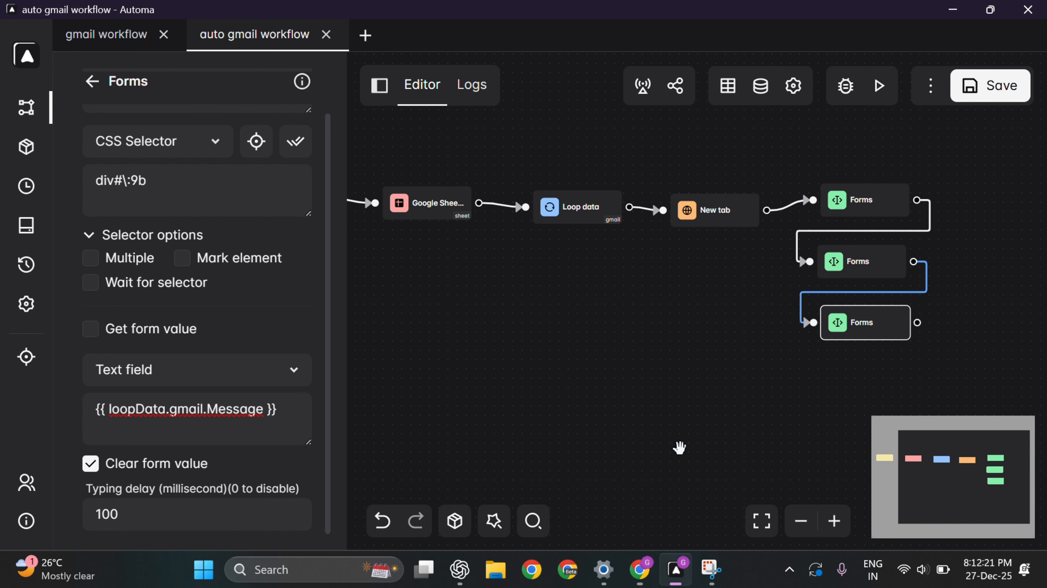
left_click_drag(732, 374, 644, 324)
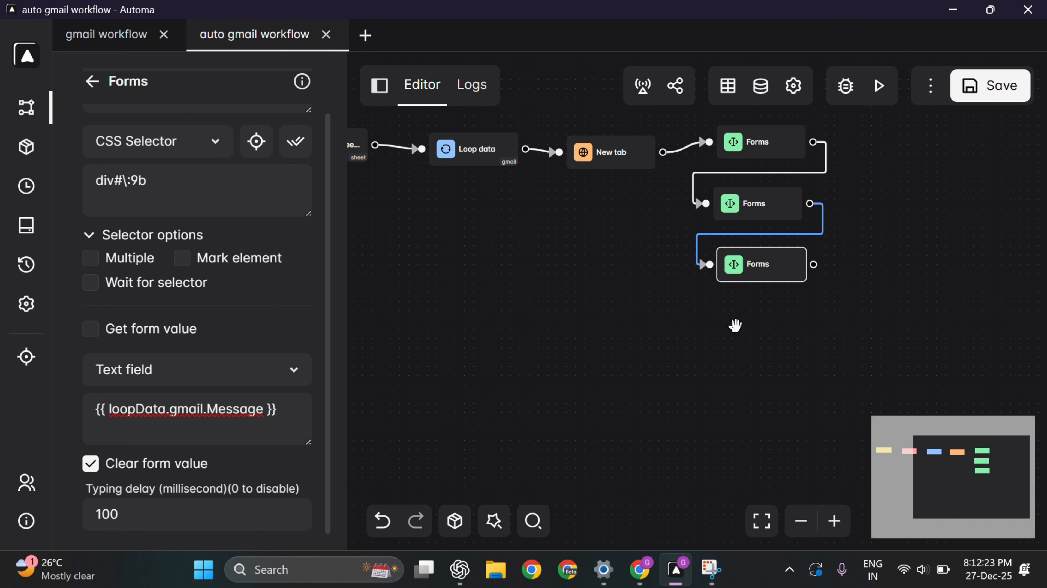
scroll(770, 264, "up", 1)
mouse_move(761, 175)
left_click(760, 128)
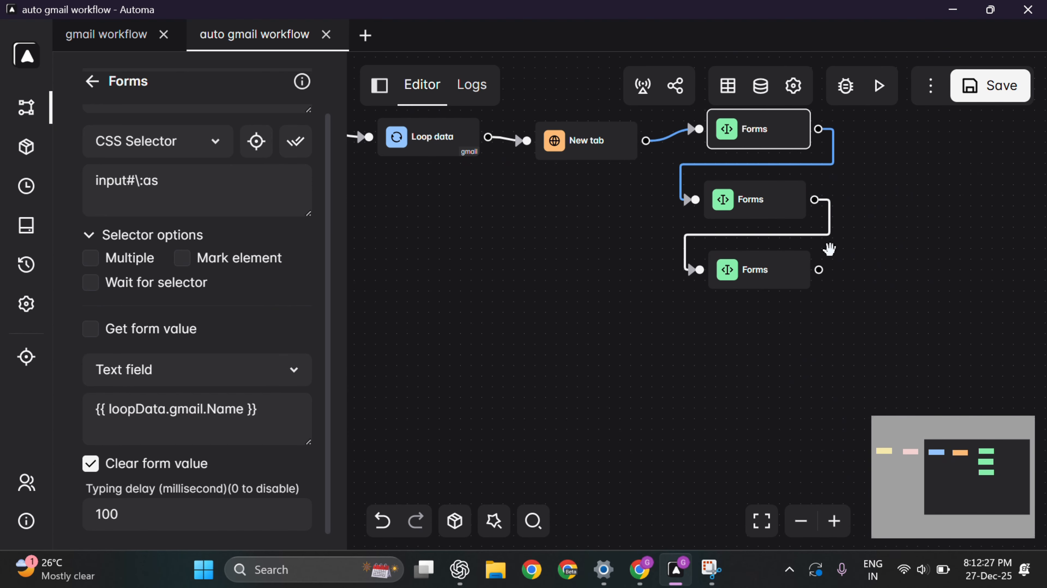
Step: Add a Delay block of 2000 after the last Forms block and save the workflow
left_click(91, 81)
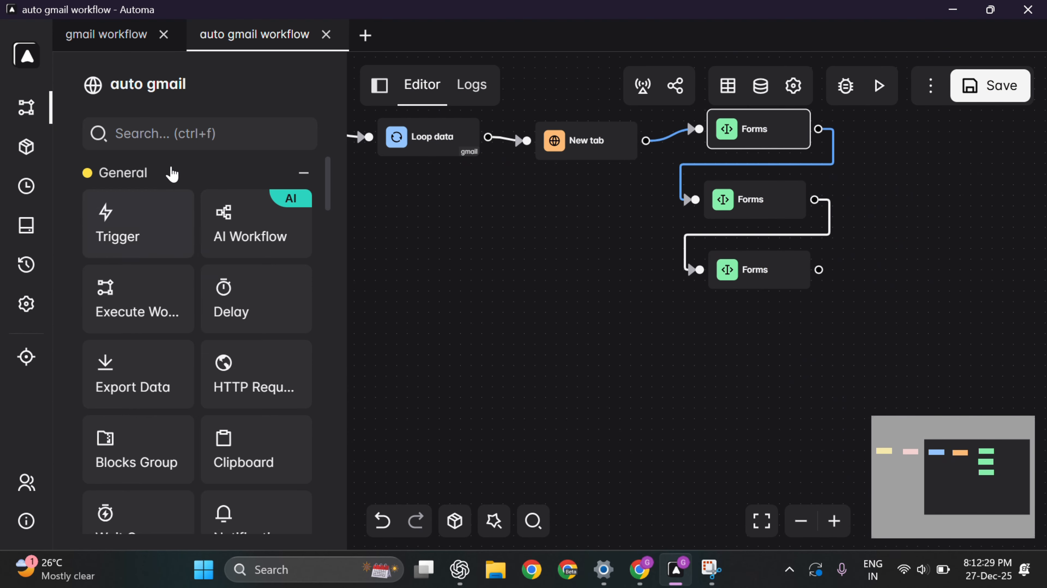
left_click_drag(249, 285, 855, 293)
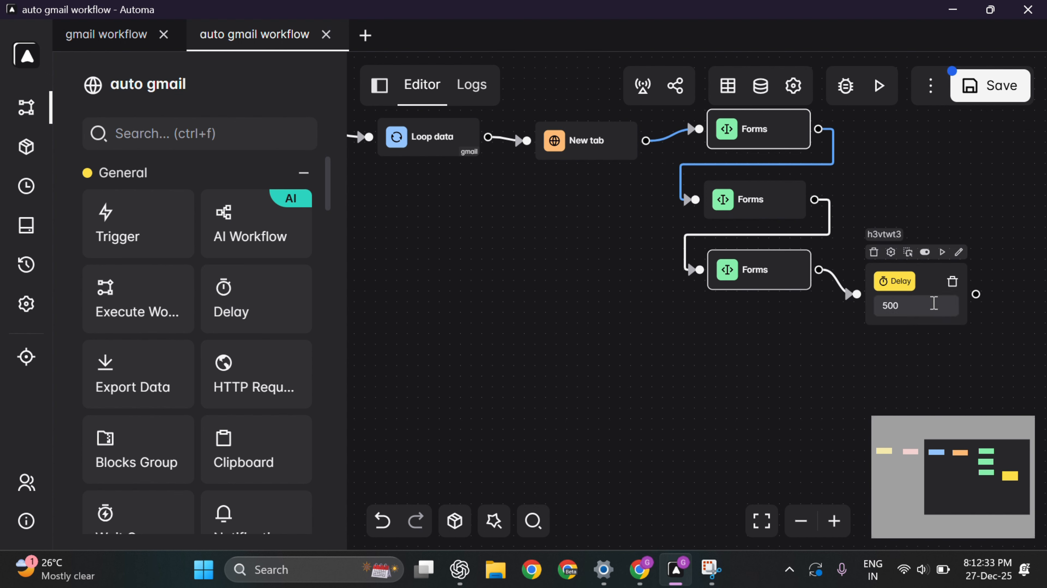
left_click(914, 306)
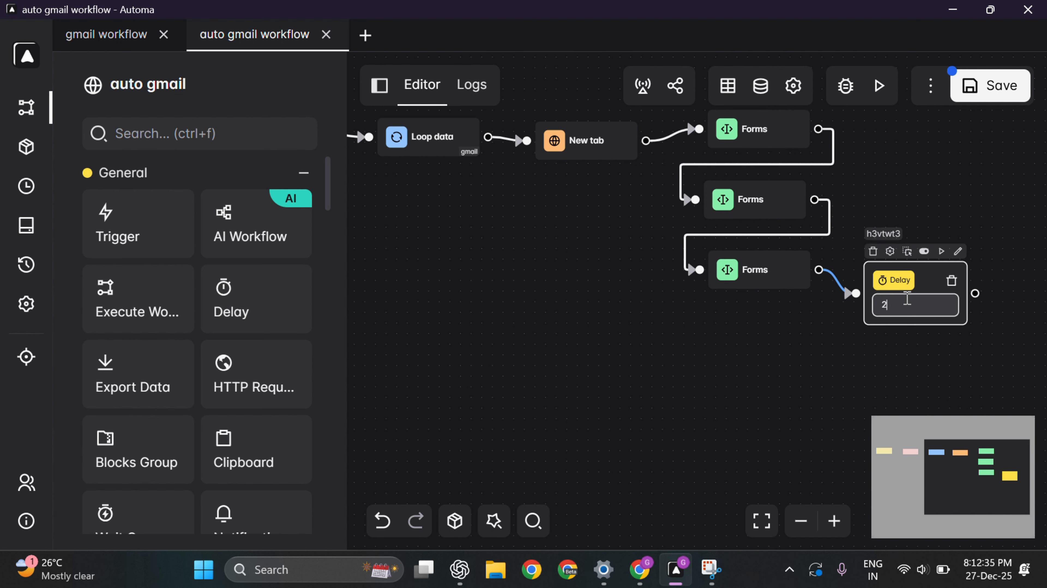
type("2000")
left_click(962, 82)
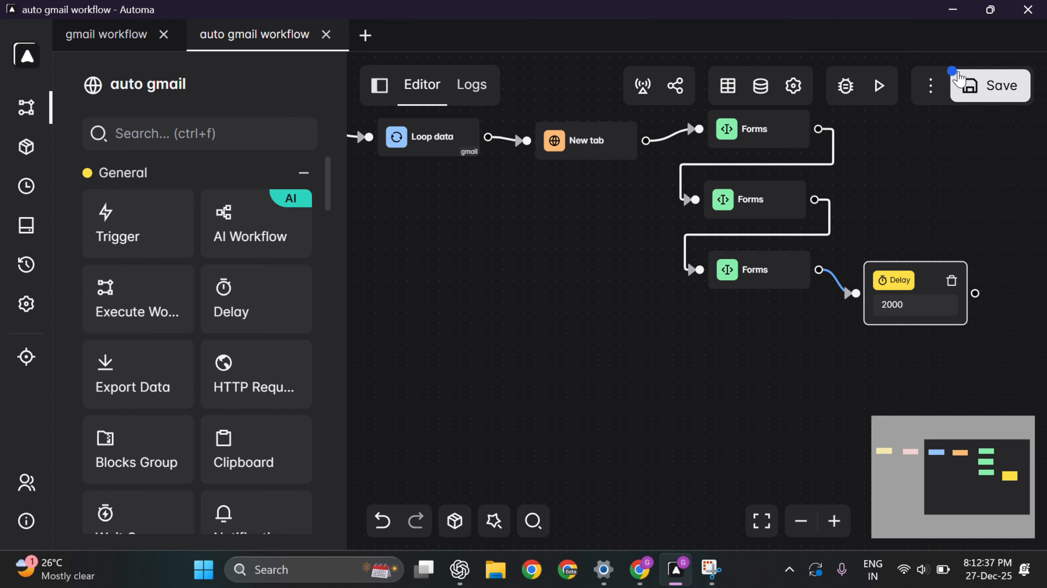
Step: Search 'cli' and drop a Click element block onto the canvas
left_click(172, 134)
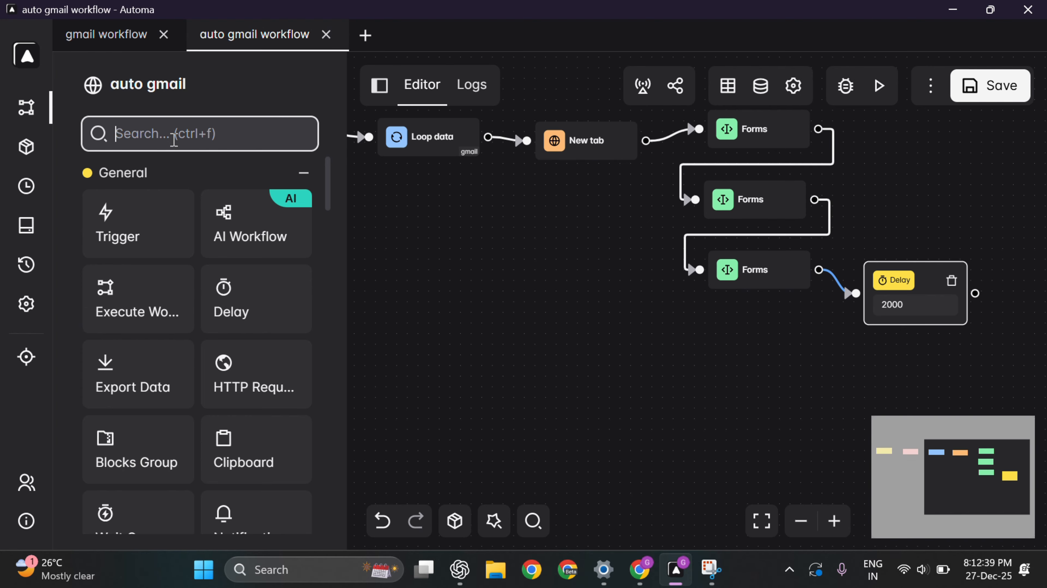
type("cli")
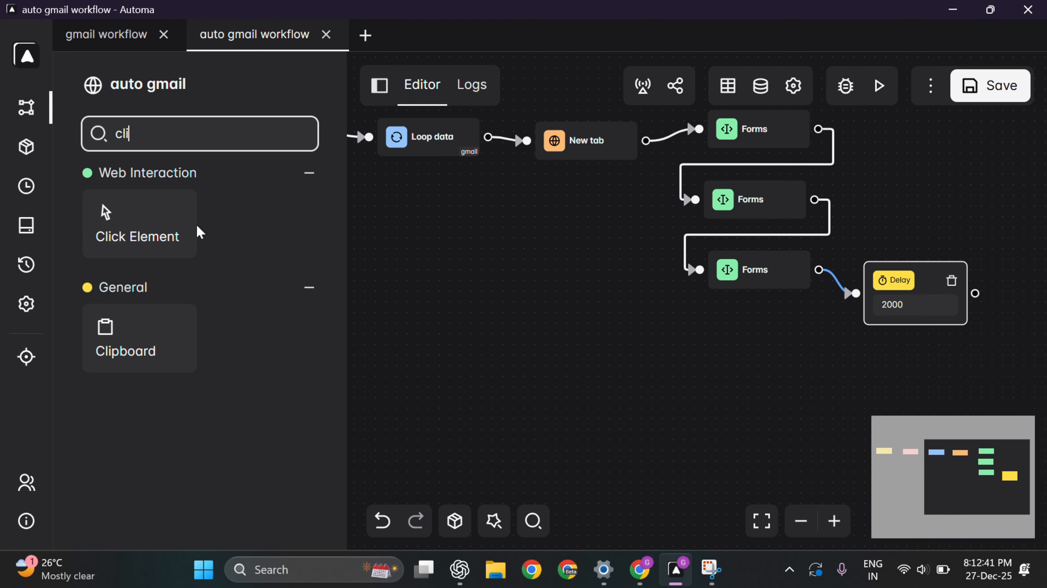
left_click_drag(119, 222, 837, 368)
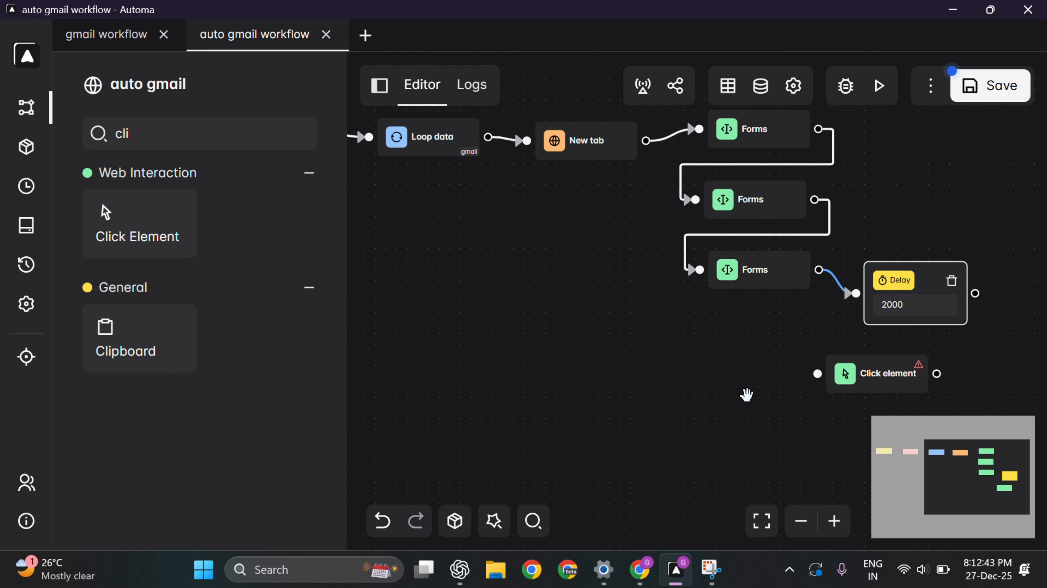
Step: Position the Click element block beside the Delay and connect Delay to it
left_click_drag(746, 393, 491, 341)
left_click_drag(627, 335, 813, 258)
left_click_drag(721, 241, 750, 243)
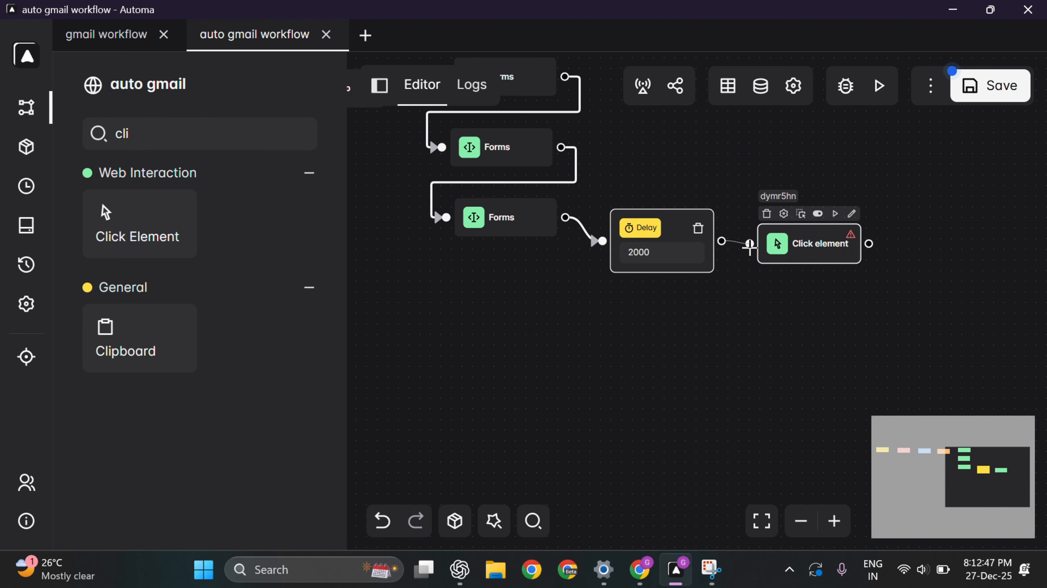
Step: Target Gmail's Send button (div#\:7k) in the Click element block and save the workflow
double_click(821, 247)
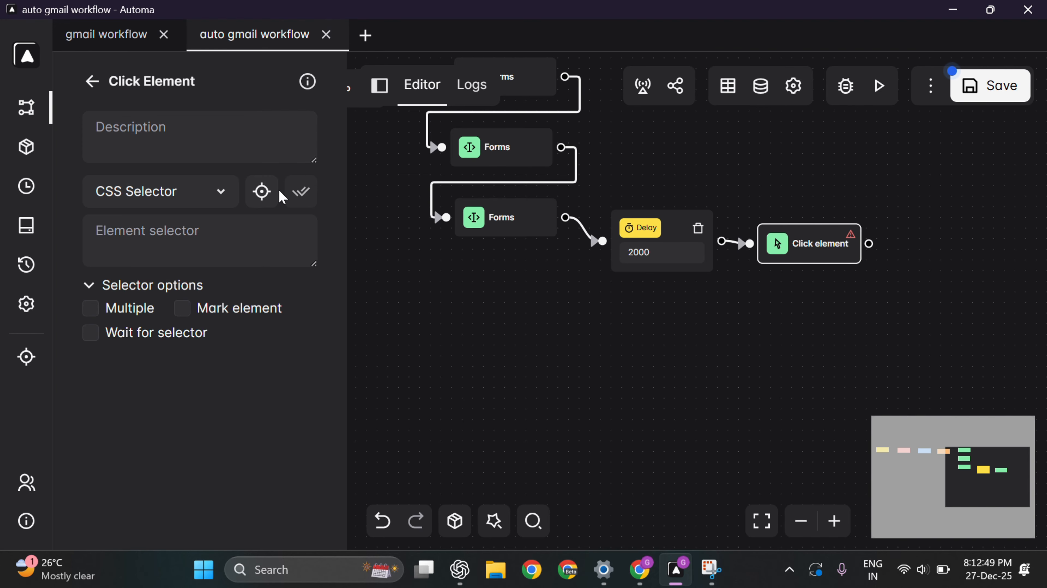
left_click(263, 191)
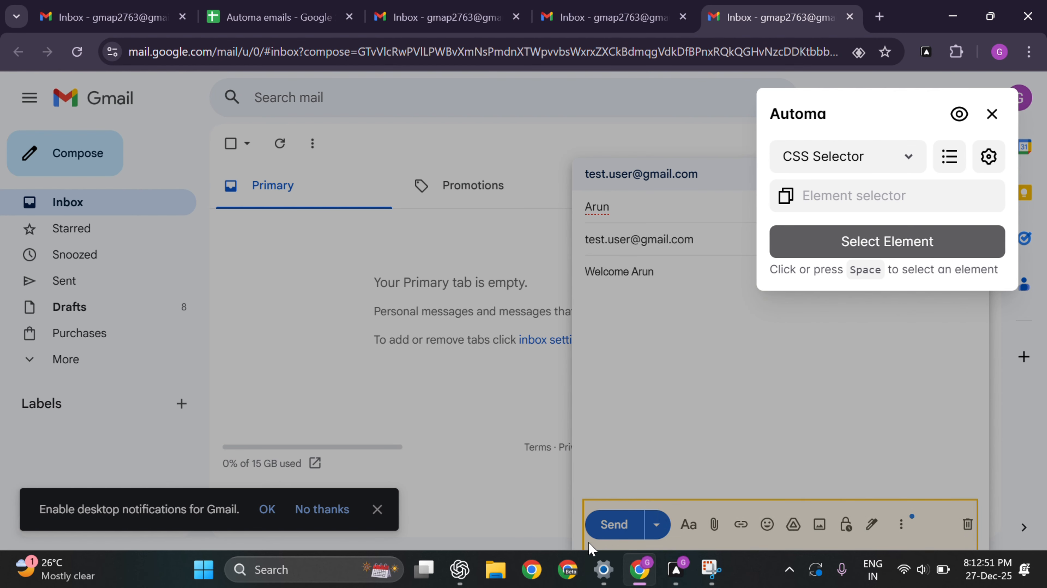
left_click(619, 524)
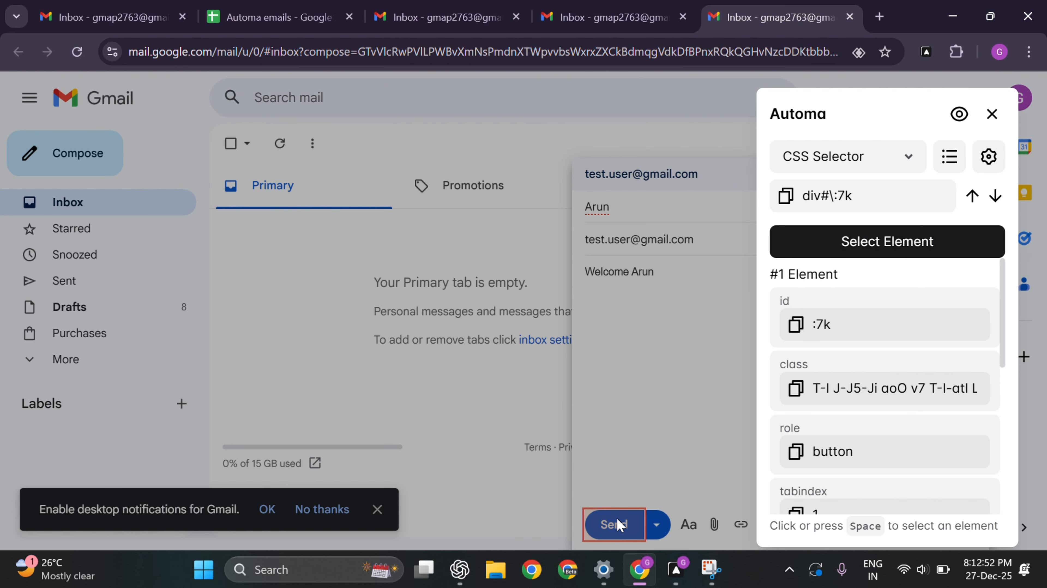
left_click(881, 239)
left_click(984, 86)
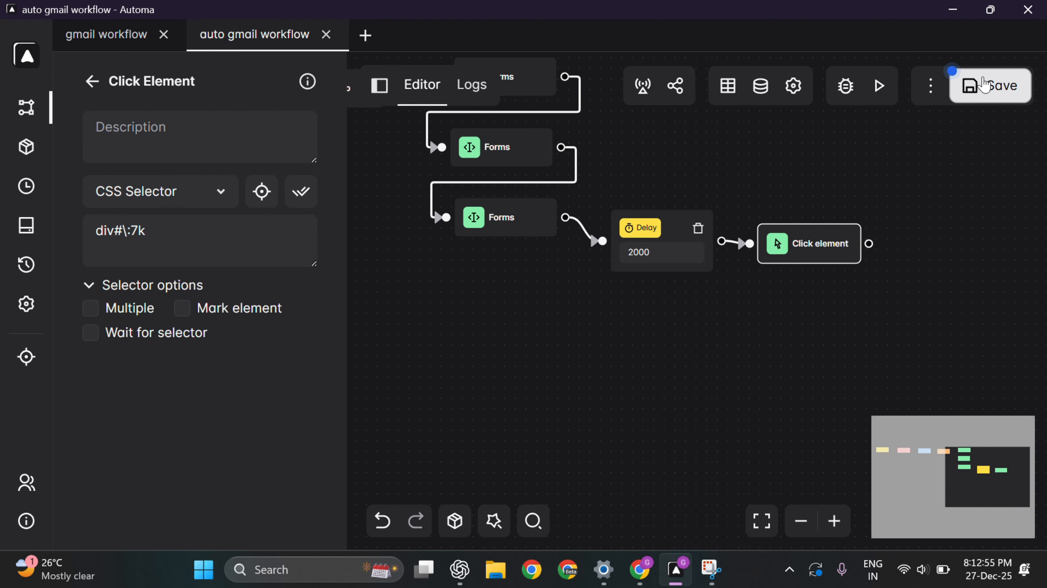
scroll(663, 312, "down", 2)
left_click_drag(505, 350, 473, 366)
scroll(756, 317, "up", 2)
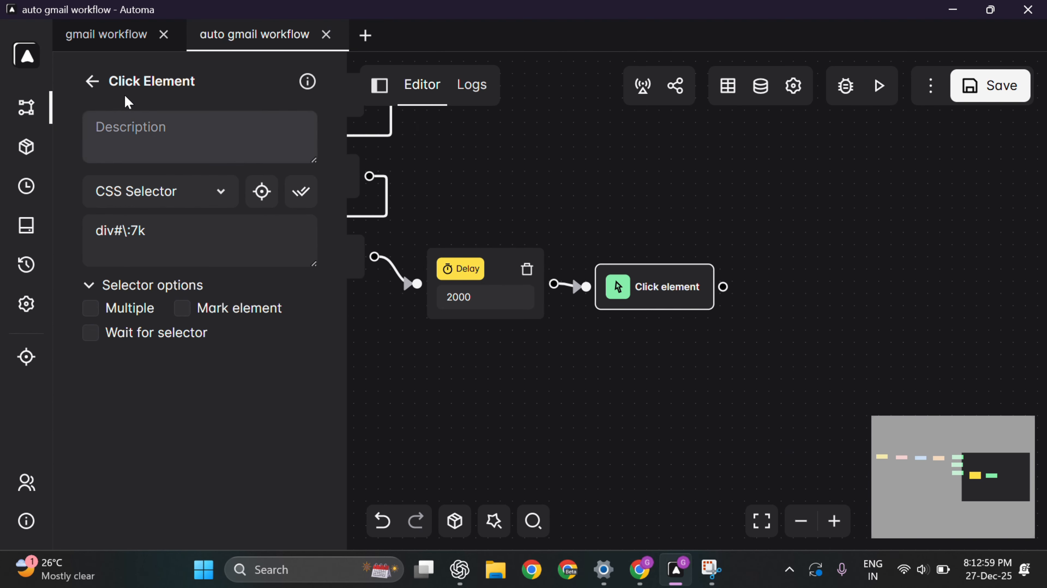
left_click(92, 81)
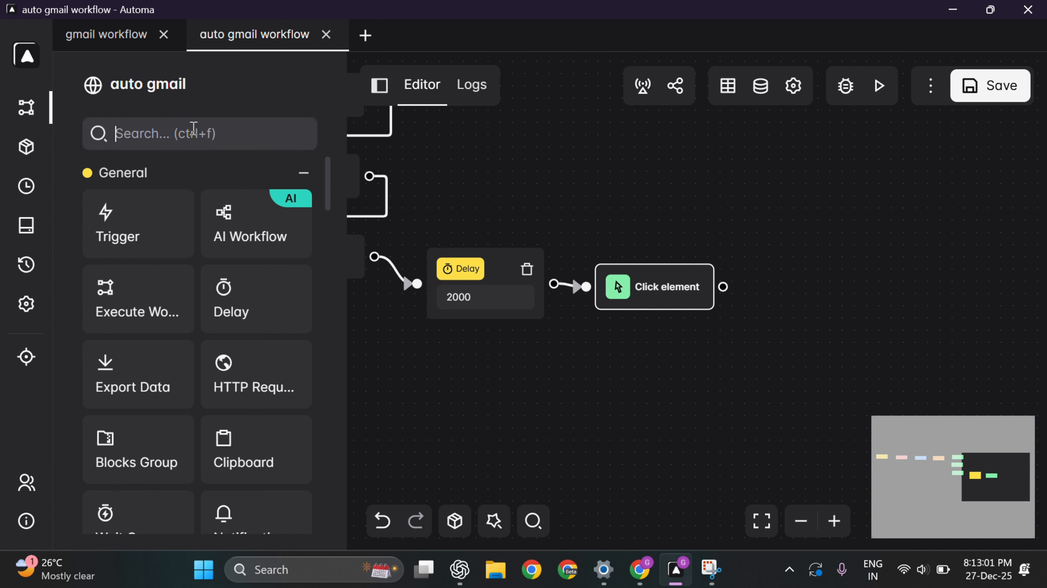
Step: Add a Close tab/window block connected after the Click element step
left_click(193, 133)
type("clo")
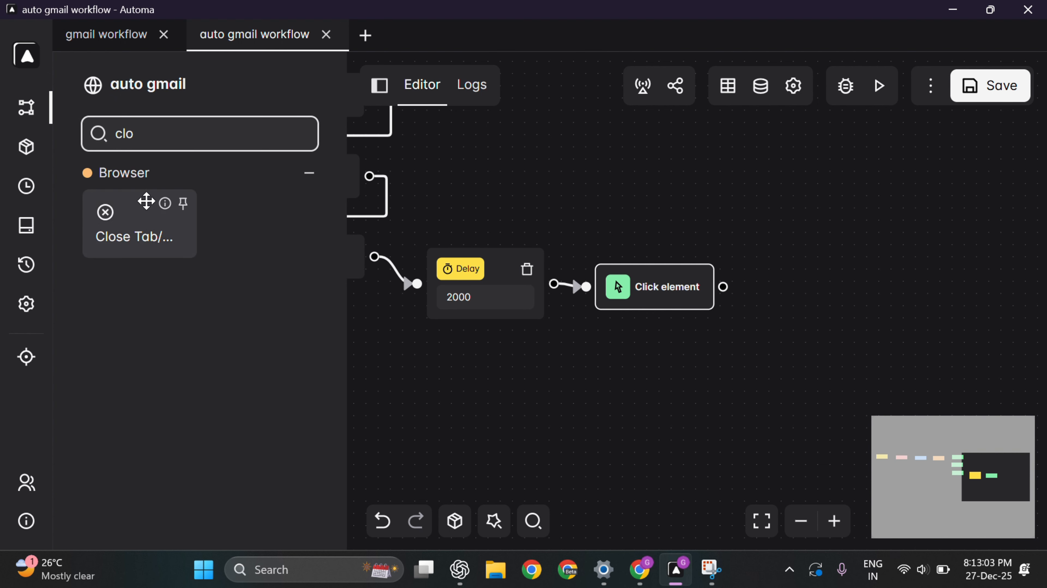
left_click_drag(147, 202, 802, 274)
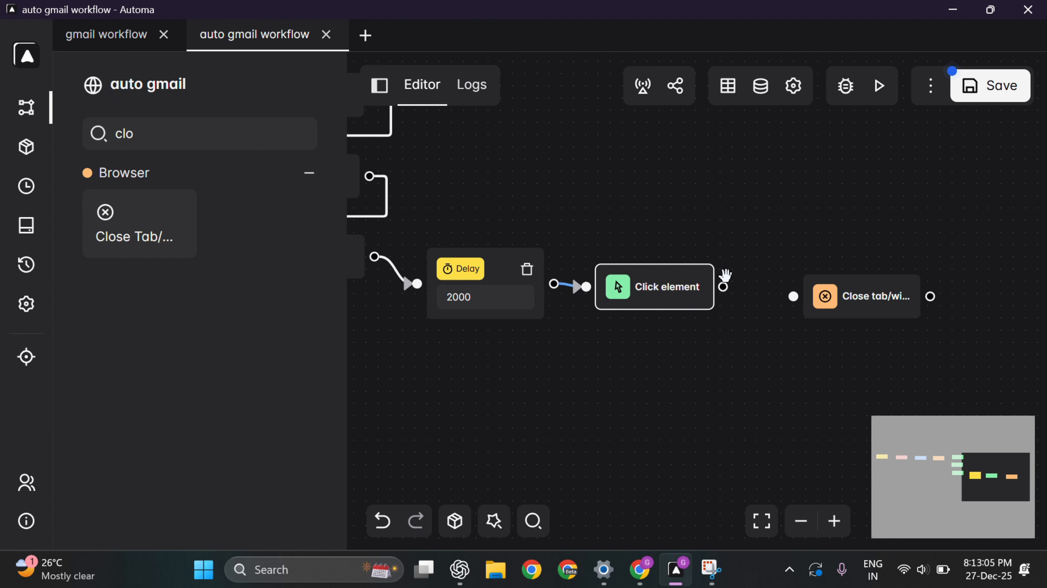
left_click_drag(724, 284, 793, 296)
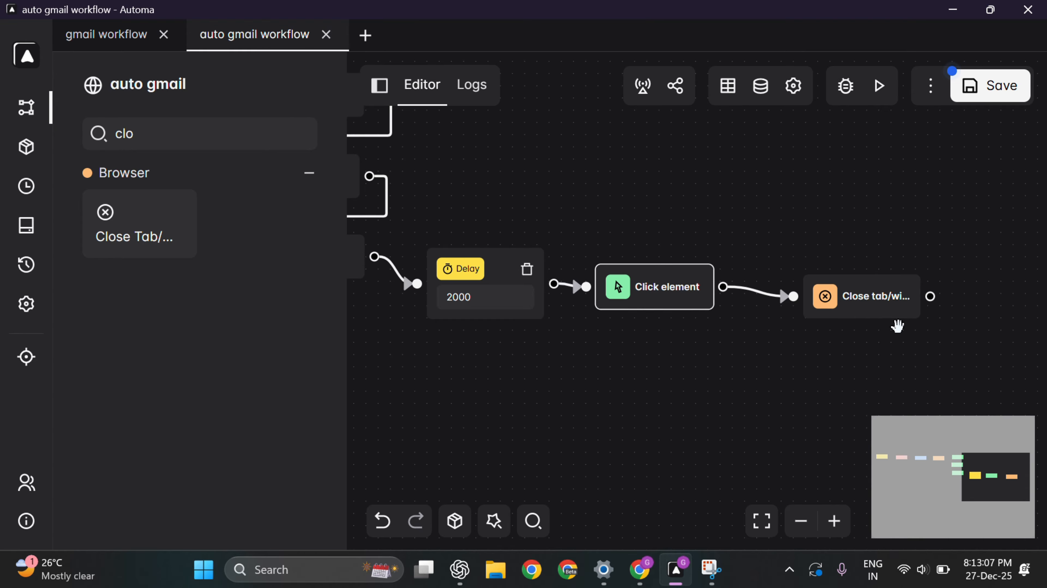
left_click_drag(893, 314, 867, 302)
left_click_drag(848, 364, 643, 349)
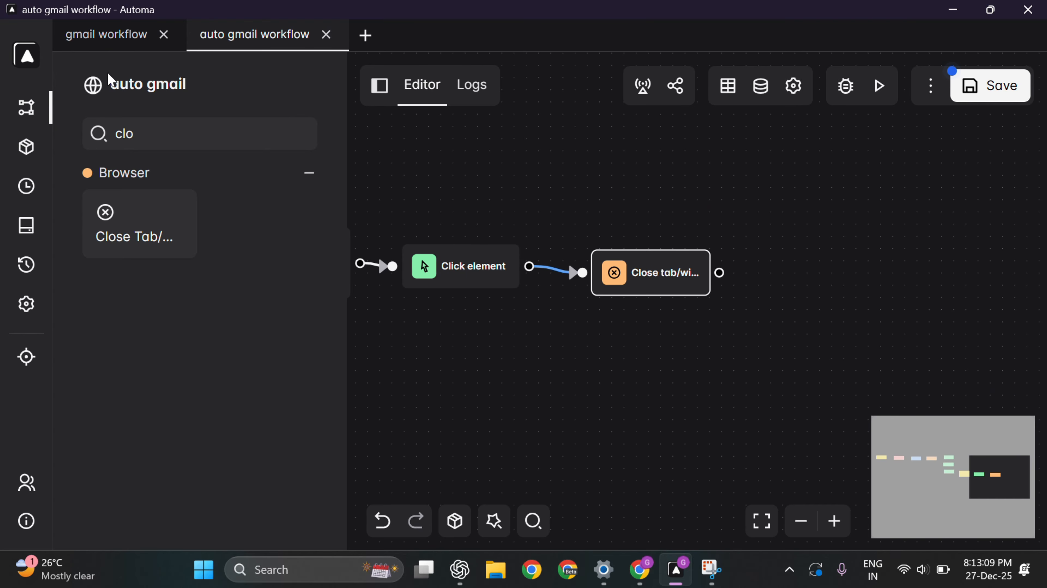
Step: Add a Loop Breakpoint after Close tab with Loop ID gmail and save the workflow
left_click(154, 133)
key("BackSpace")
key("BackSpace")
key("BackSpace")
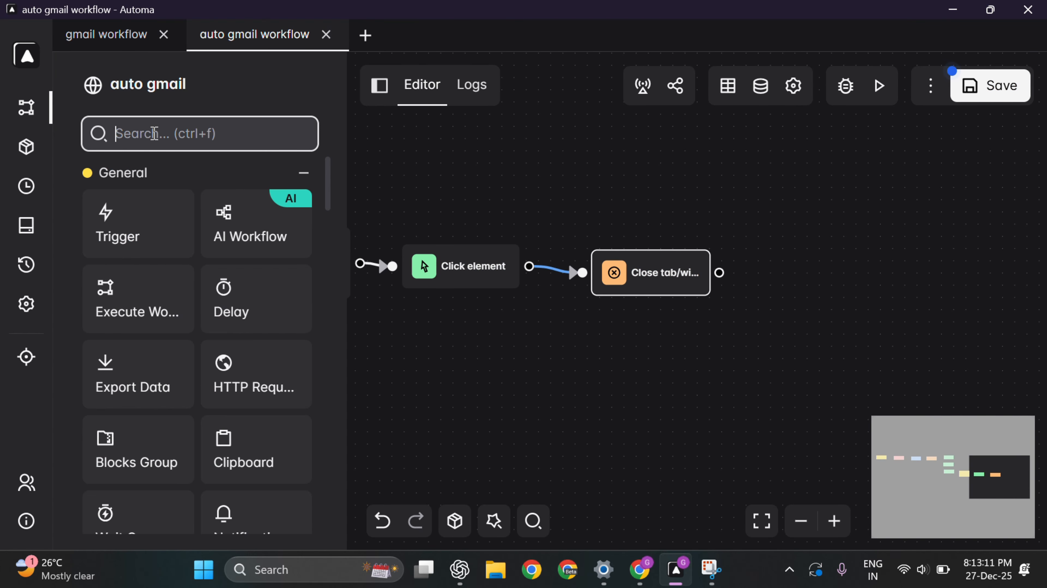
type("loop")
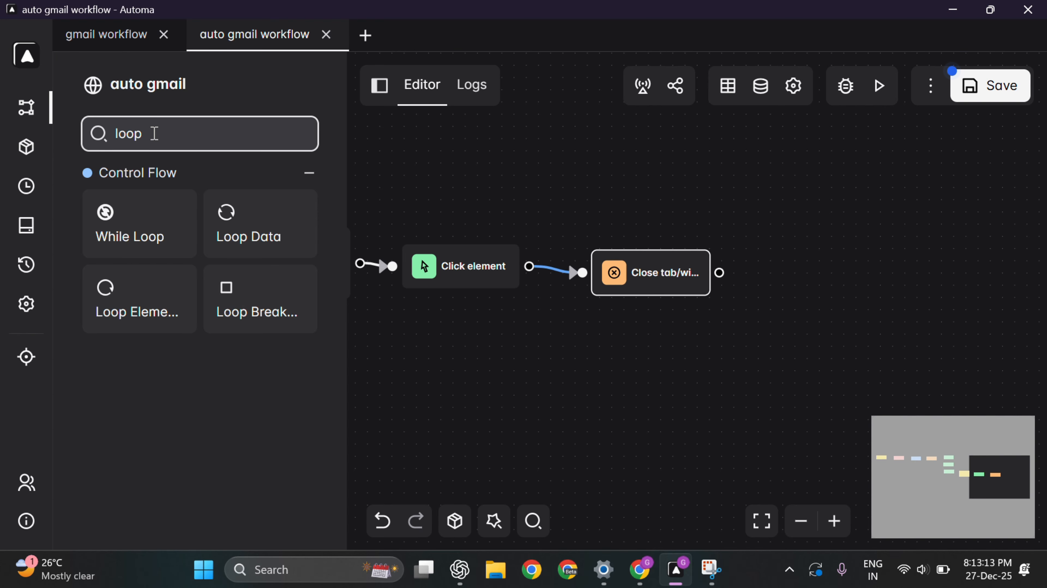
left_click_drag(261, 304, 764, 321)
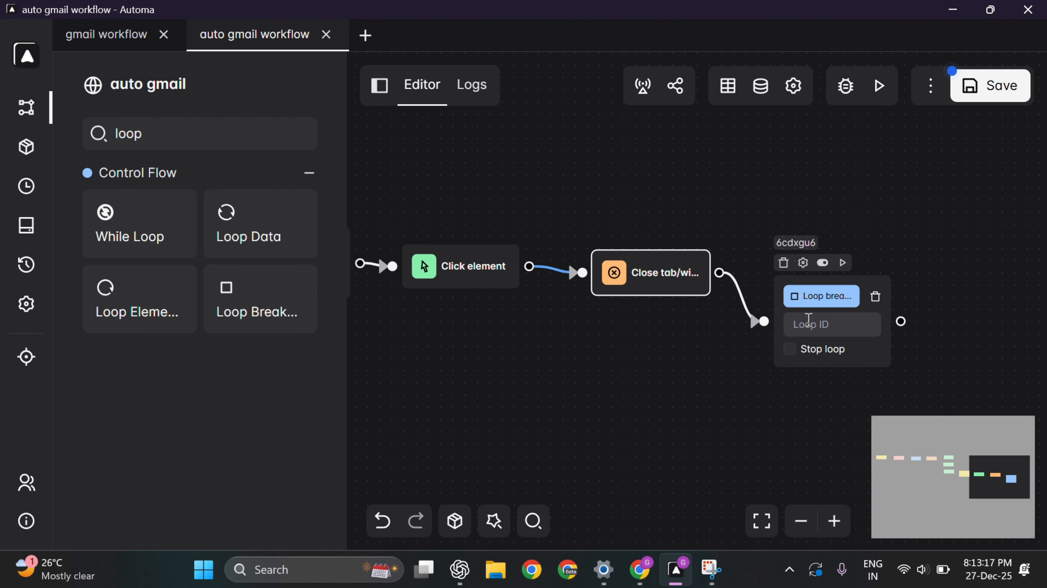
left_click(823, 324)
type("gmail")
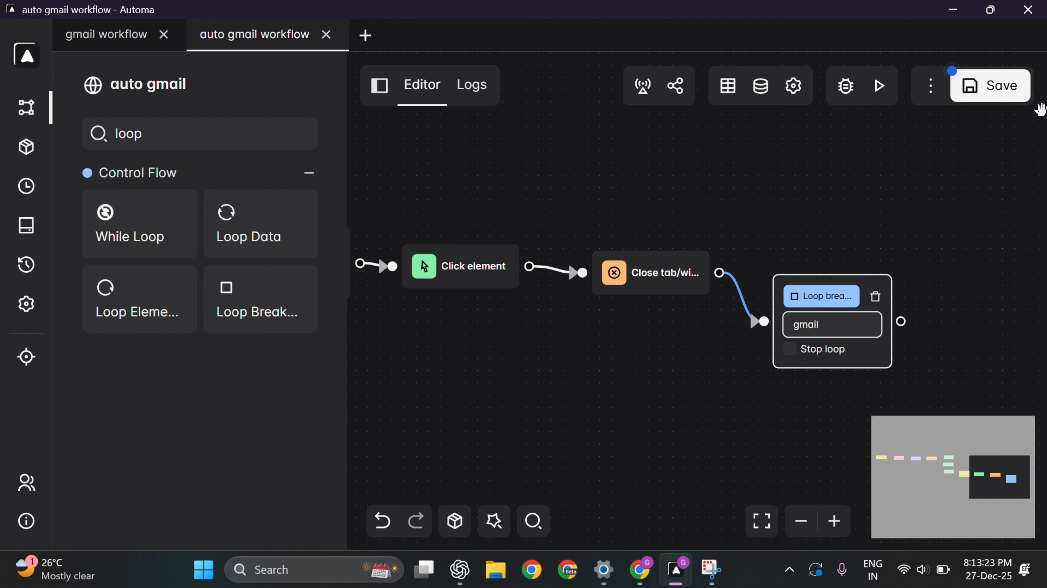
left_click(963, 84)
scroll(584, 212, "down", 3)
left_click_drag(513, 320, 690, 327)
Step: Execute the auto gmail workflow, then switch back to Automa and view its Logs
left_click(875, 90)
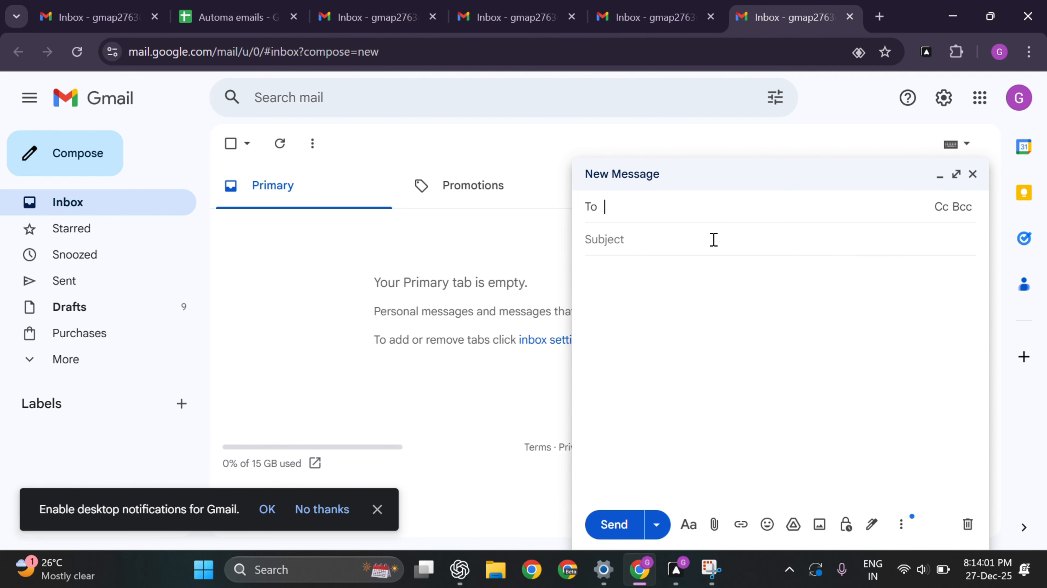
left_click(676, 570)
left_click(473, 87)
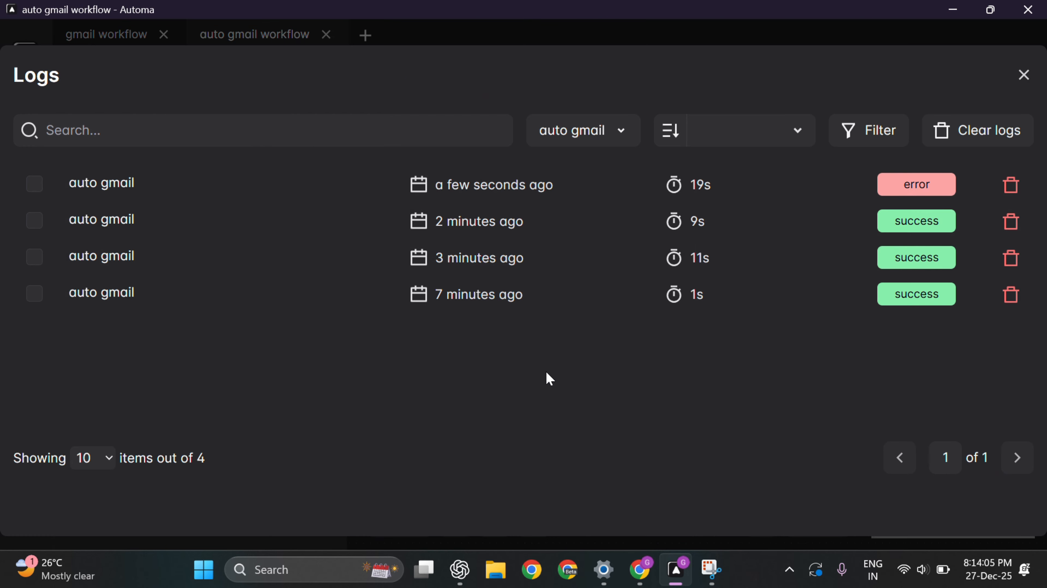
Step: Read the failed run's Forms error (selector input#\:as not found), delete that log, and close Logs
left_click(267, 202)
scroll(371, 371, "down", 3)
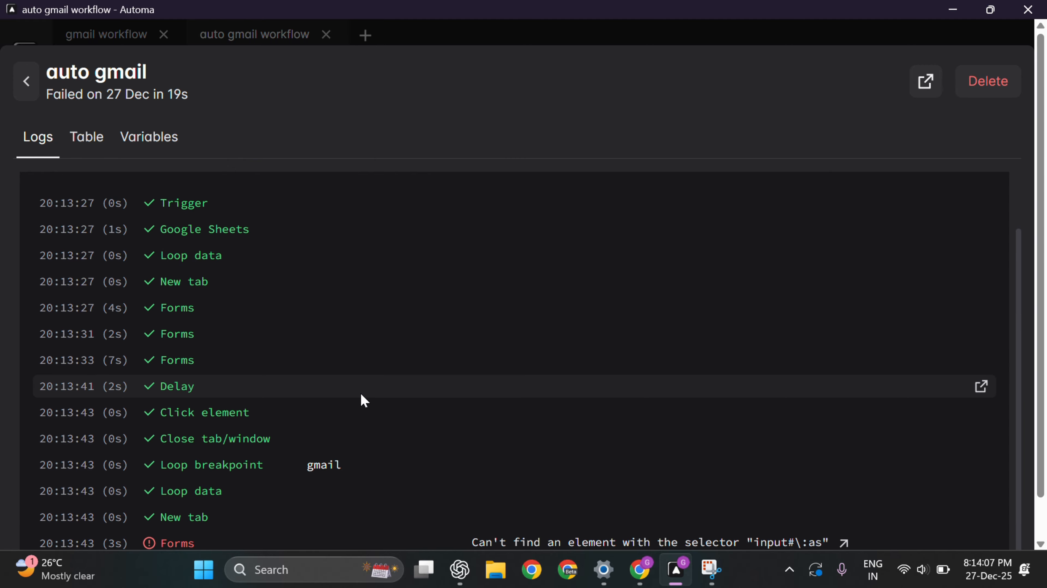
left_click(331, 544)
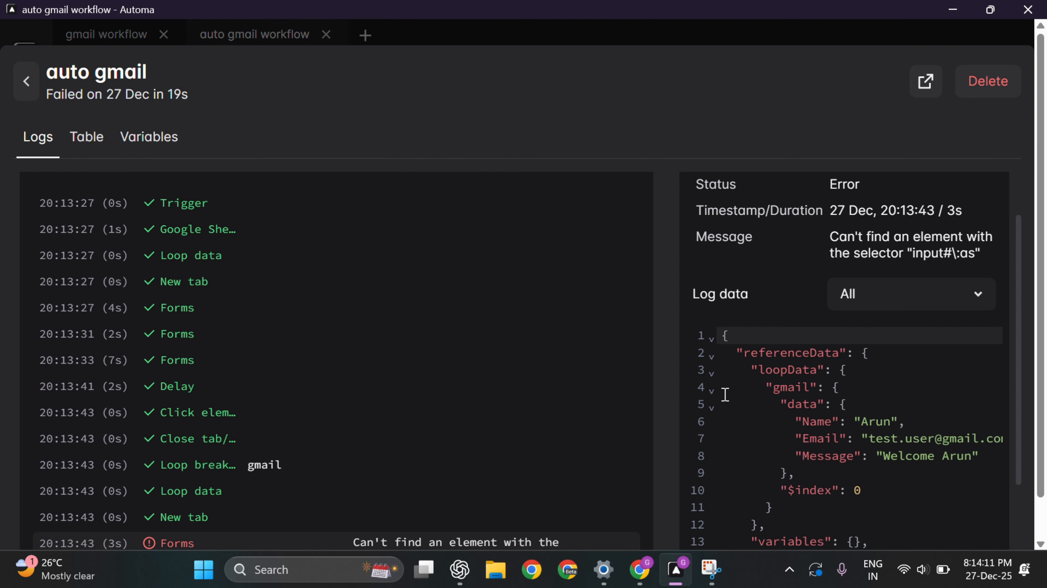
scroll(725, 393, "down", 3)
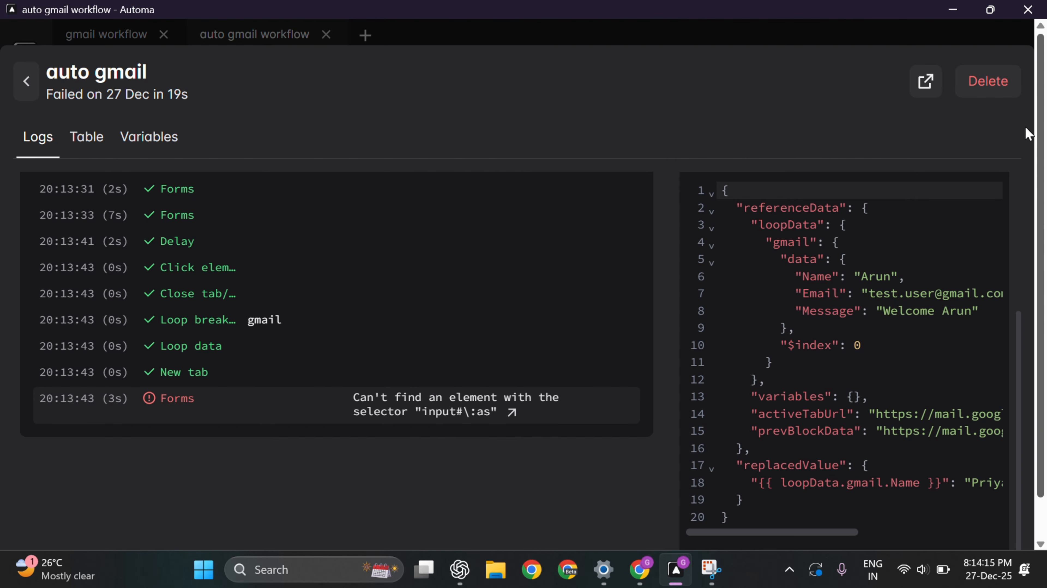
left_click(986, 82)
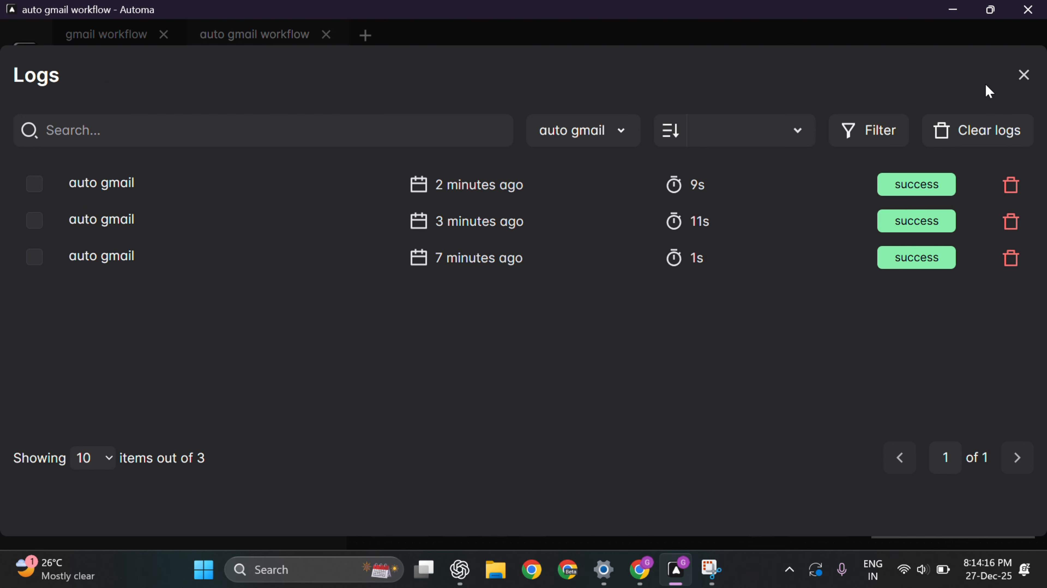
left_click(1024, 75)
Step: Open the first Forms block's settings and select its stale input#\:as selector
scroll(579, 312, "up", 5)
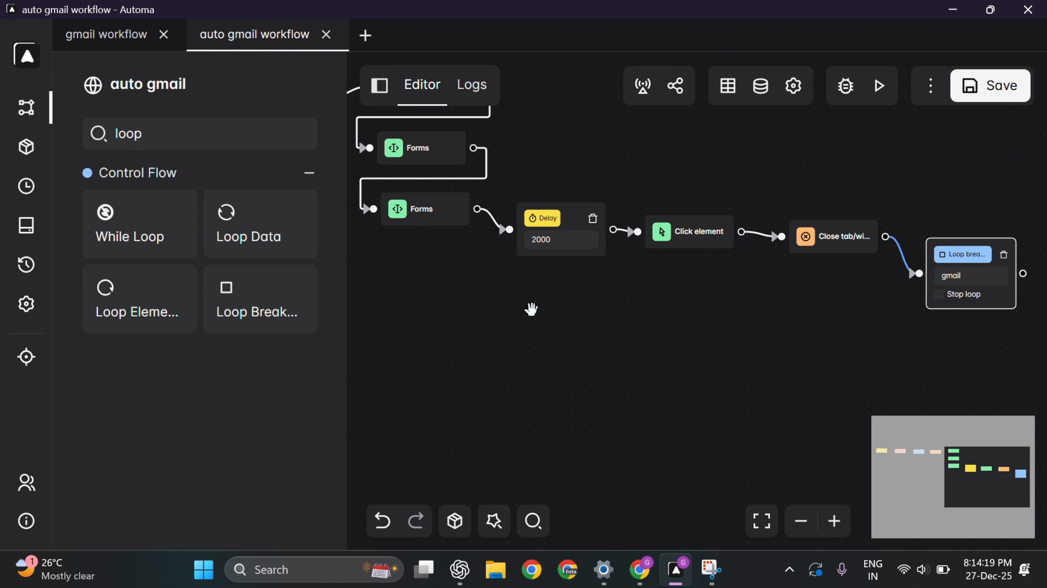
left_click_drag(531, 307, 729, 523)
double_click(624, 303)
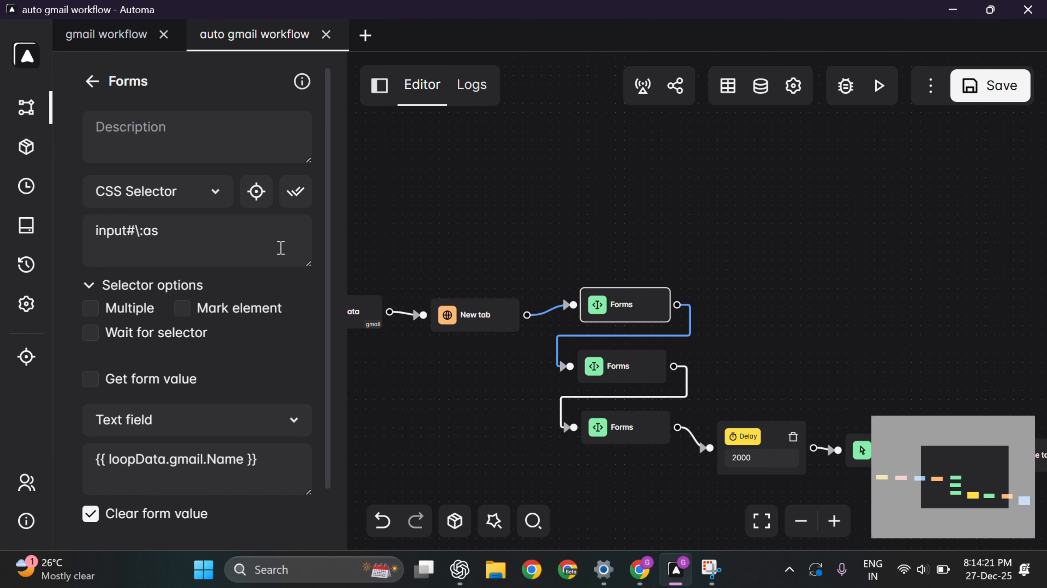
left_click(296, 193)
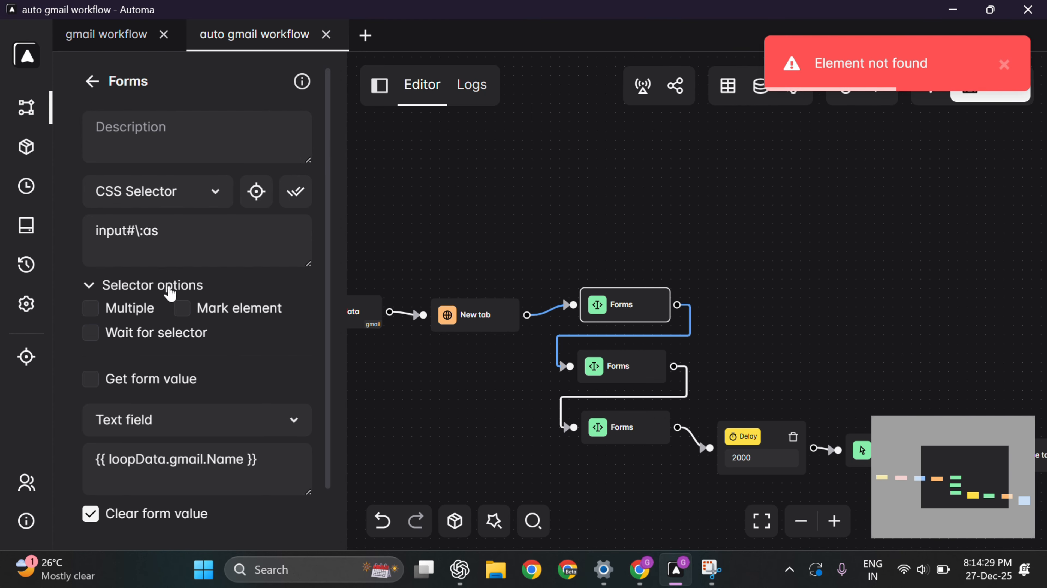
left_click(194, 229)
left_click_drag(194, 229, 98, 236)
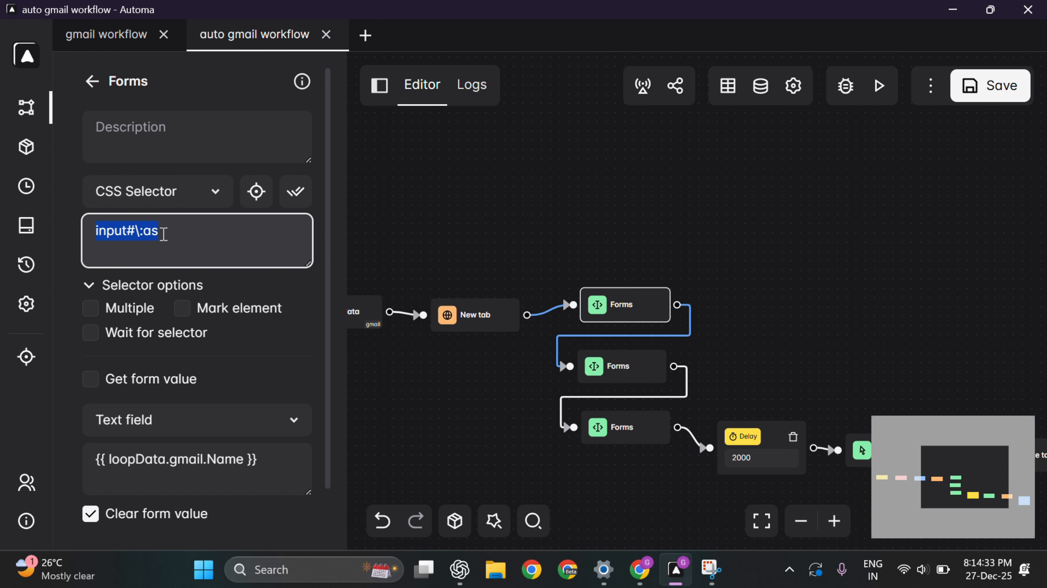
Step: Pick Gmail's To field, copy its 'To recipients' aria-label, and select the Forms selector text in Automa
left_click(256, 191)
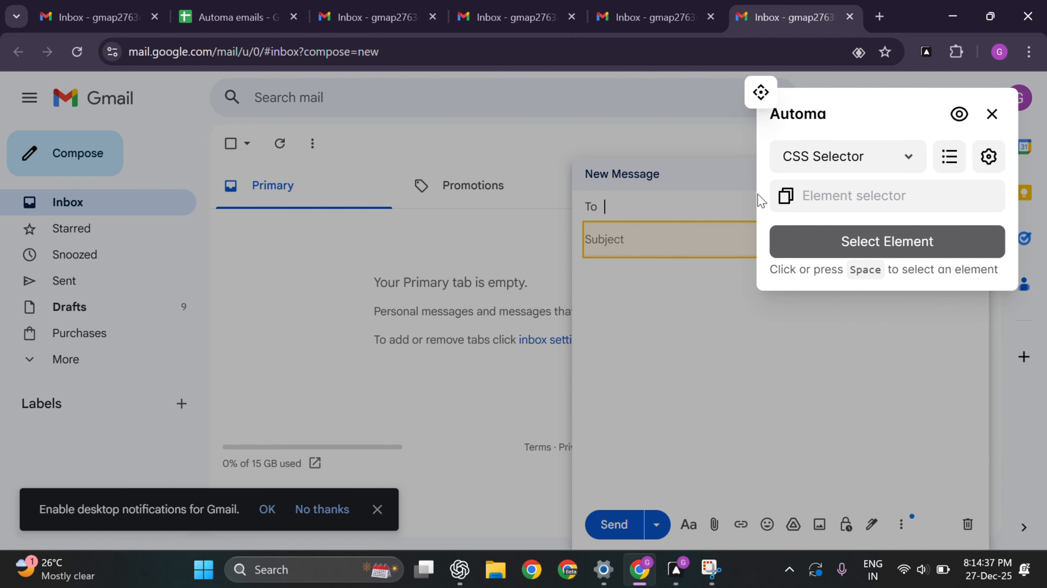
left_click(705, 203)
left_click(909, 202)
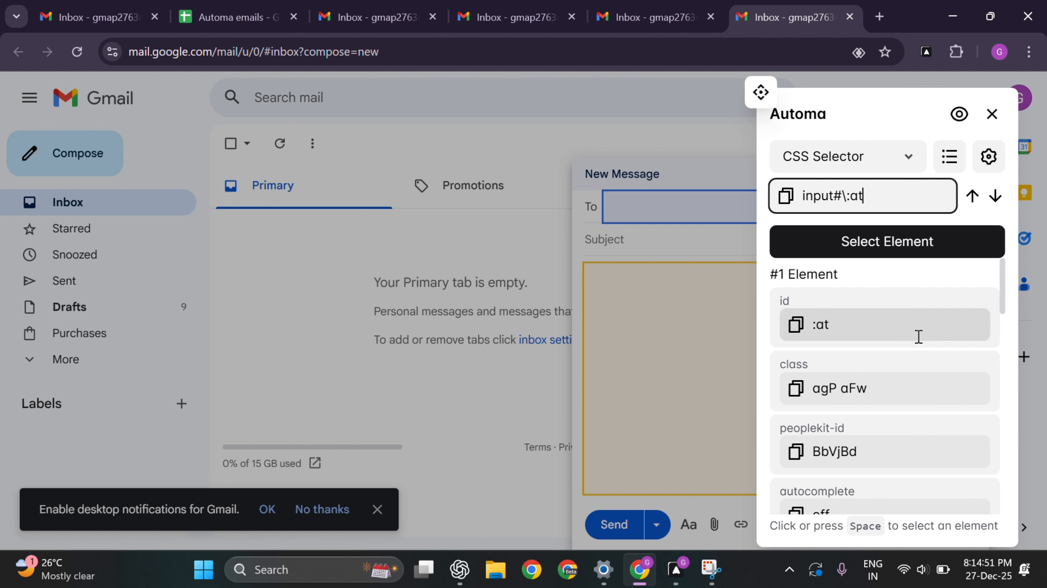
scroll(893, 350, "down", 8)
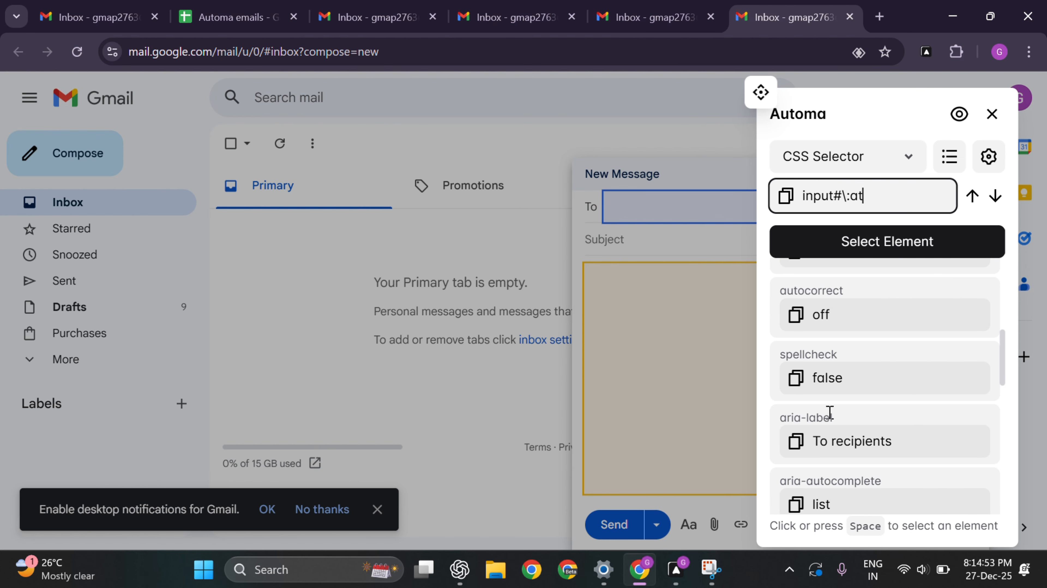
scroll(828, 408, "down", 4)
scroll(832, 412, "up", 2)
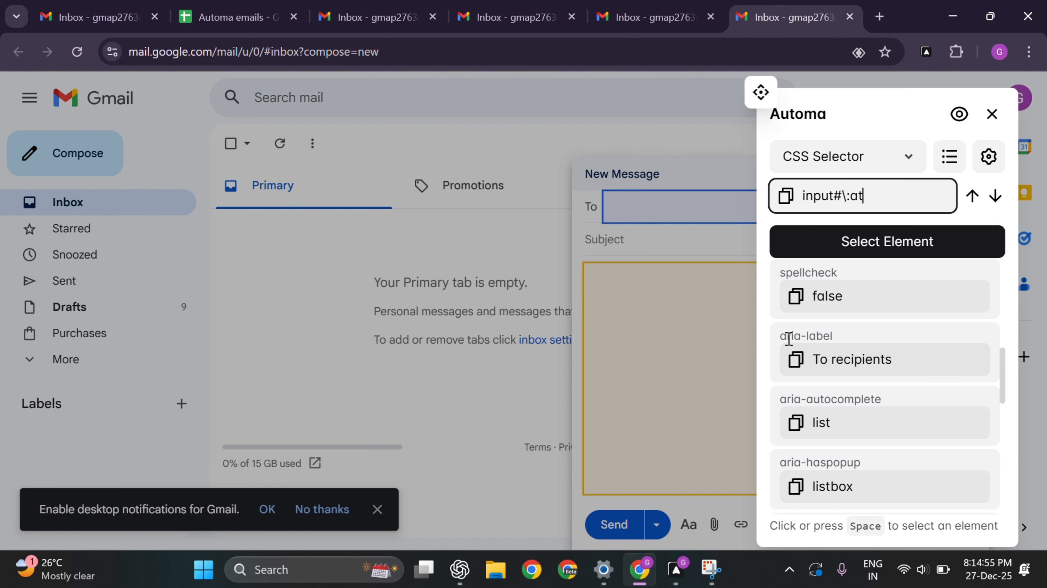
left_click_drag(817, 362, 923, 361)
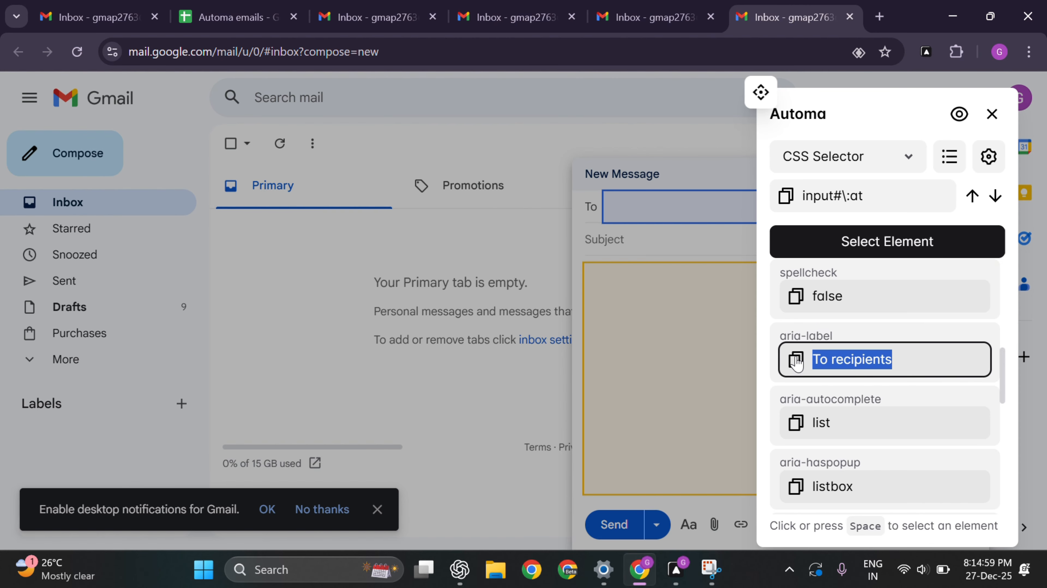
left_click(797, 363)
key("alt+Tab")
left_click(192, 254)
key("ctrl+a")
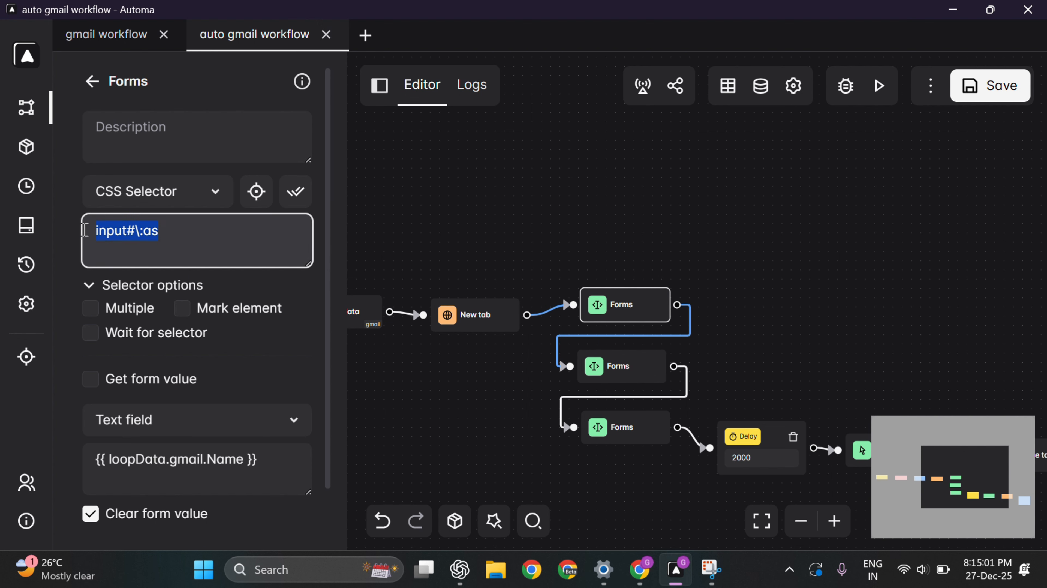
Step: Paste the To recipients selector into the first Forms block, then clear the second block's input#\:7v selector
key("ctrl+v")
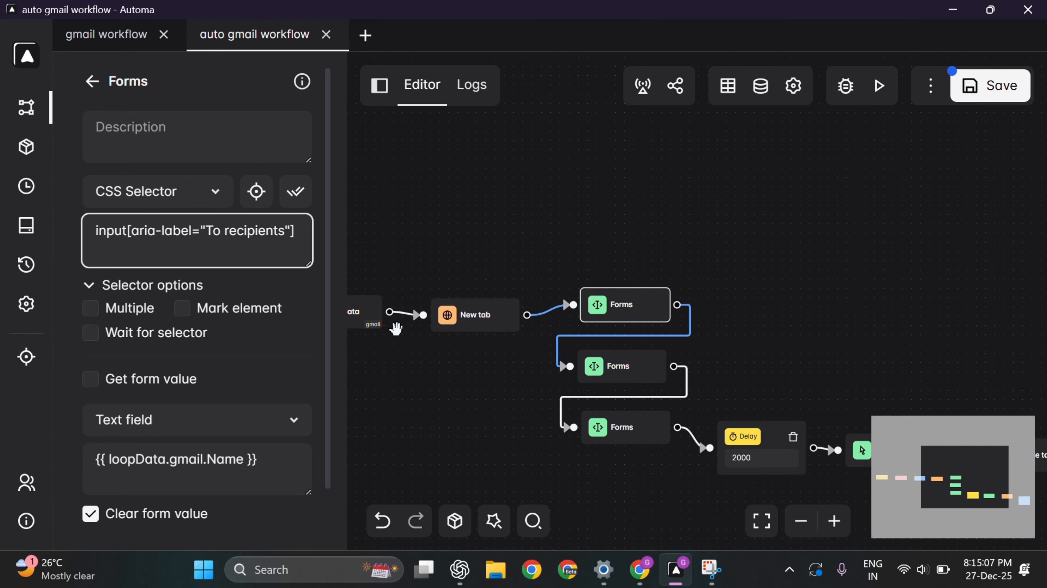
left_click(626, 368)
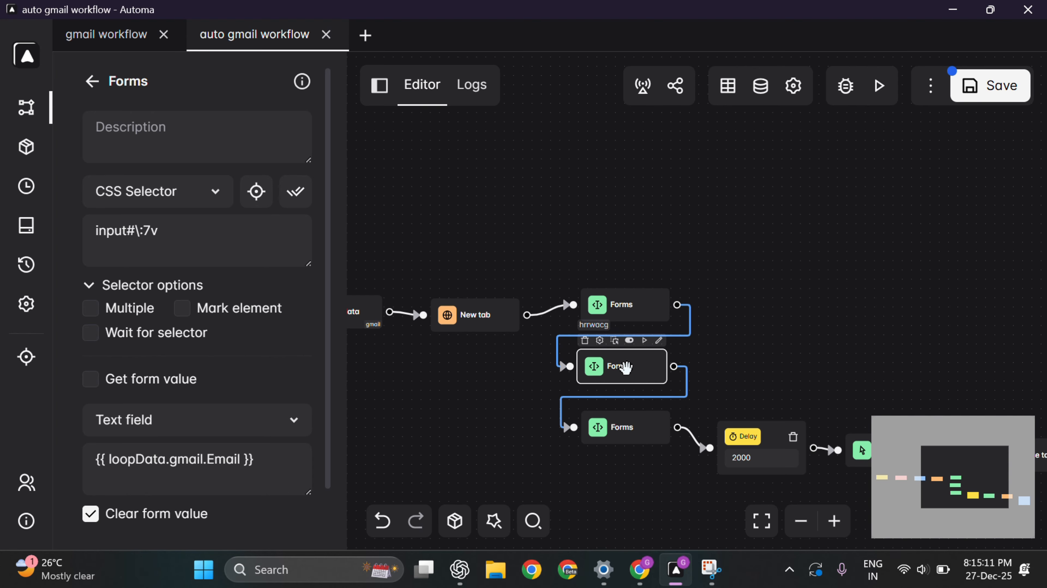
left_click_drag(211, 236, 102, 226)
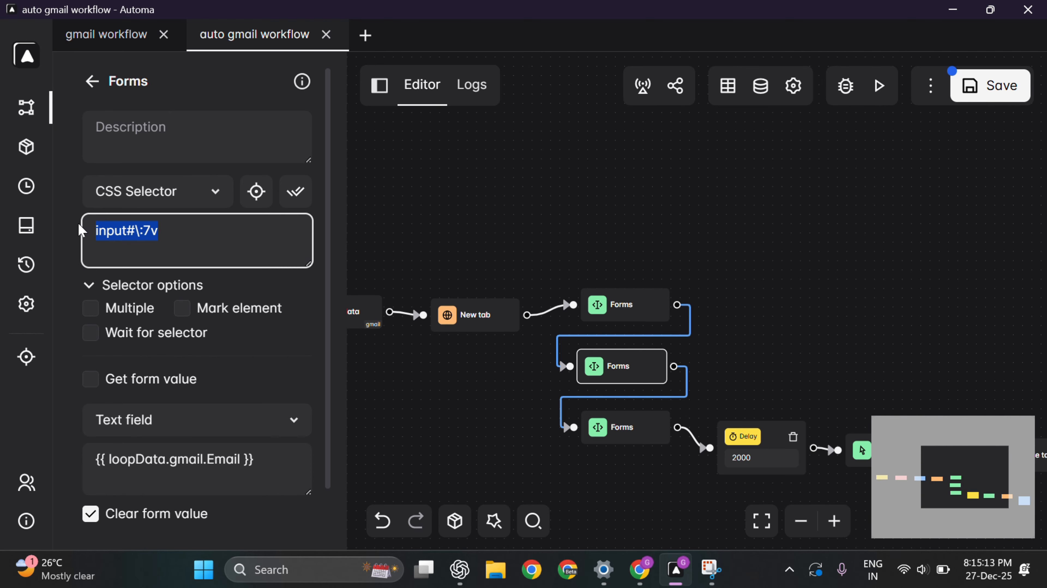
key("BackSpace")
Step: Pick Gmail's Subject field and paste input[aria-label="Subject"] as the second Forms selector
left_click(246, 196)
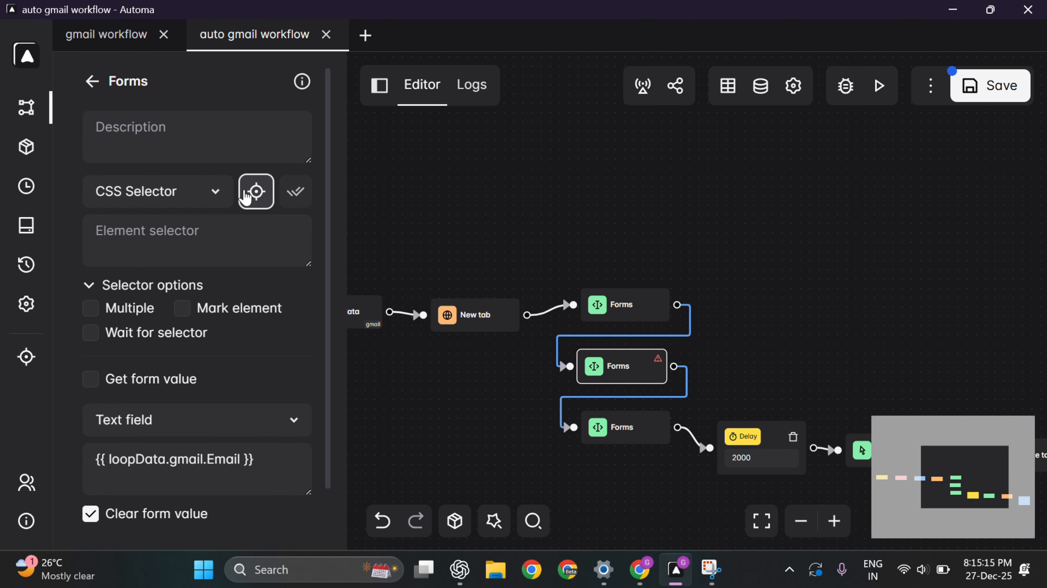
left_click(626, 246)
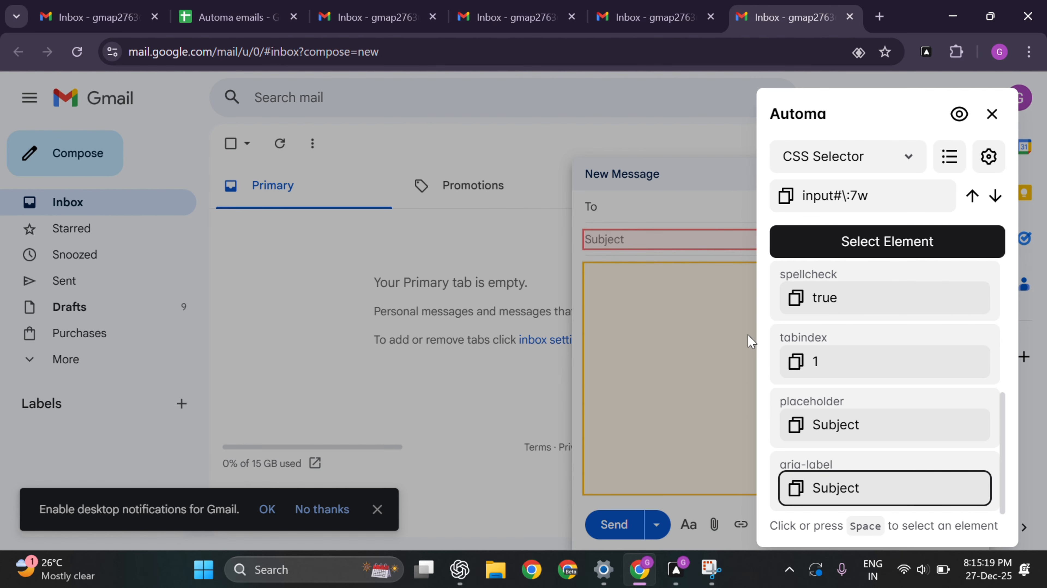
left_click(798, 493)
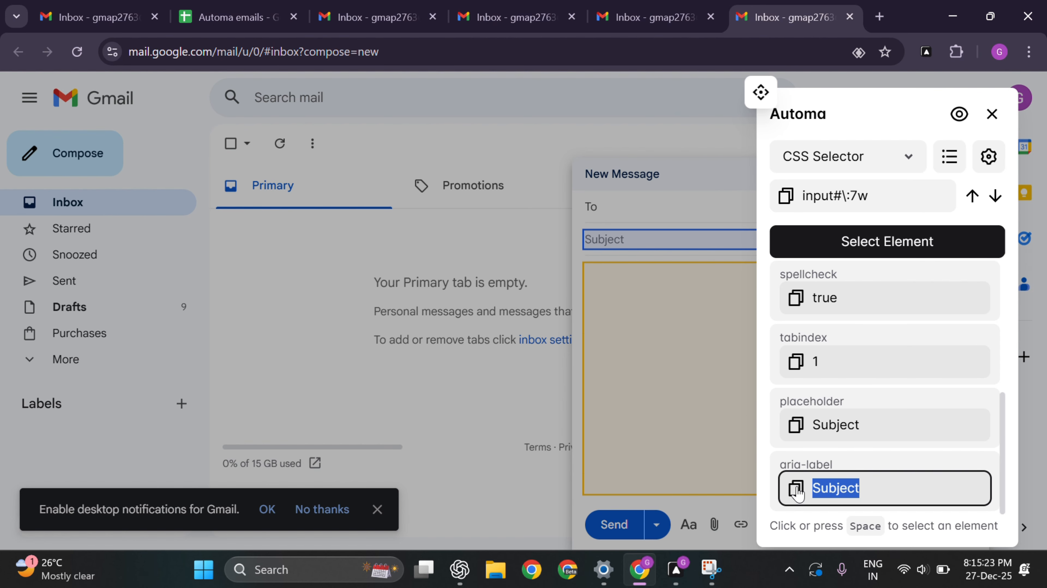
key("alt+Tab")
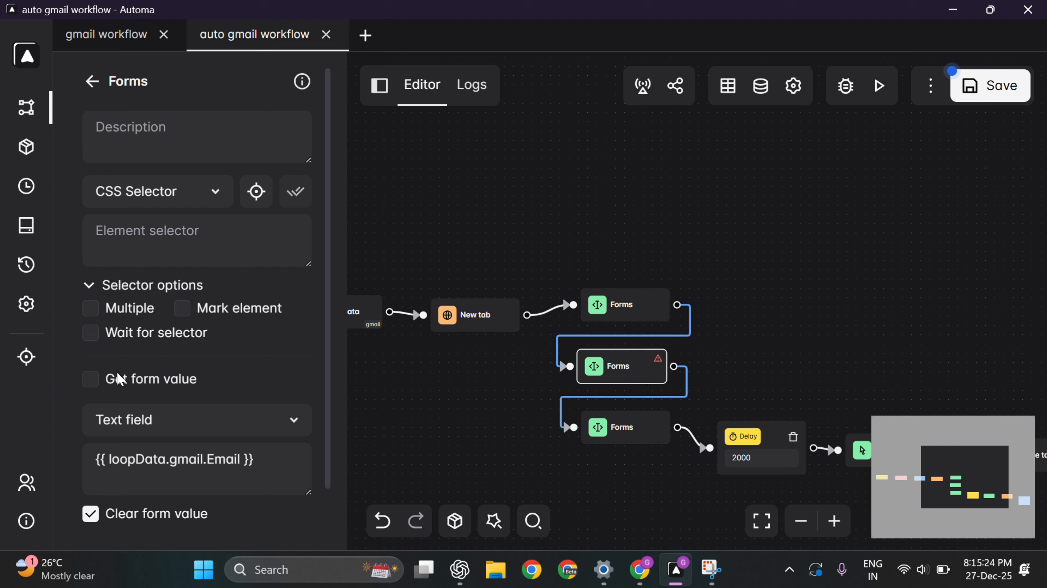
left_click(211, 241)
key("ctrl+v")
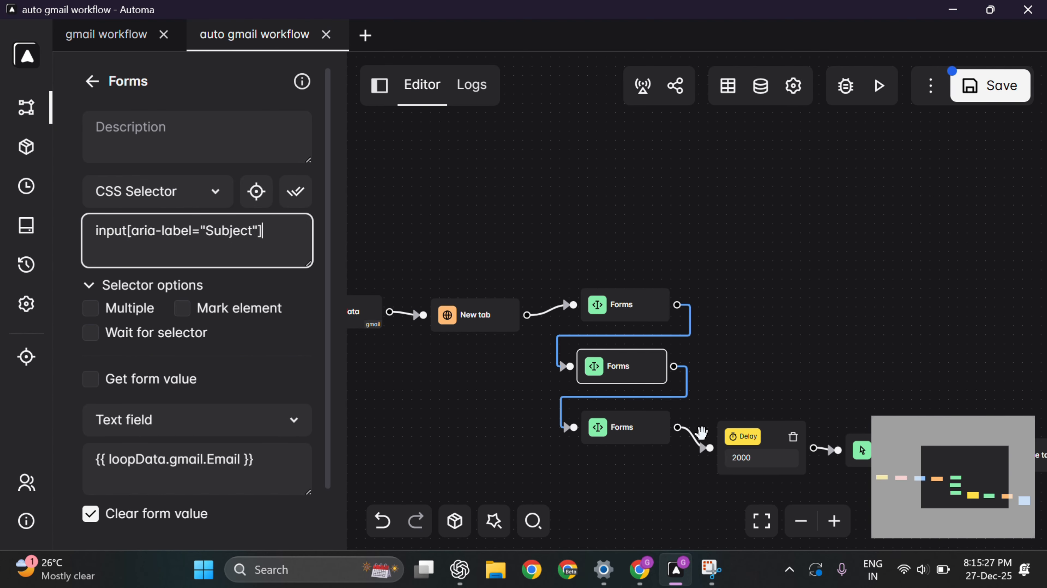
Step: Replace the third Forms block's div#\:9b selector with div[aria-label="Message Body"] picked from Gmail's body
left_click(621, 429)
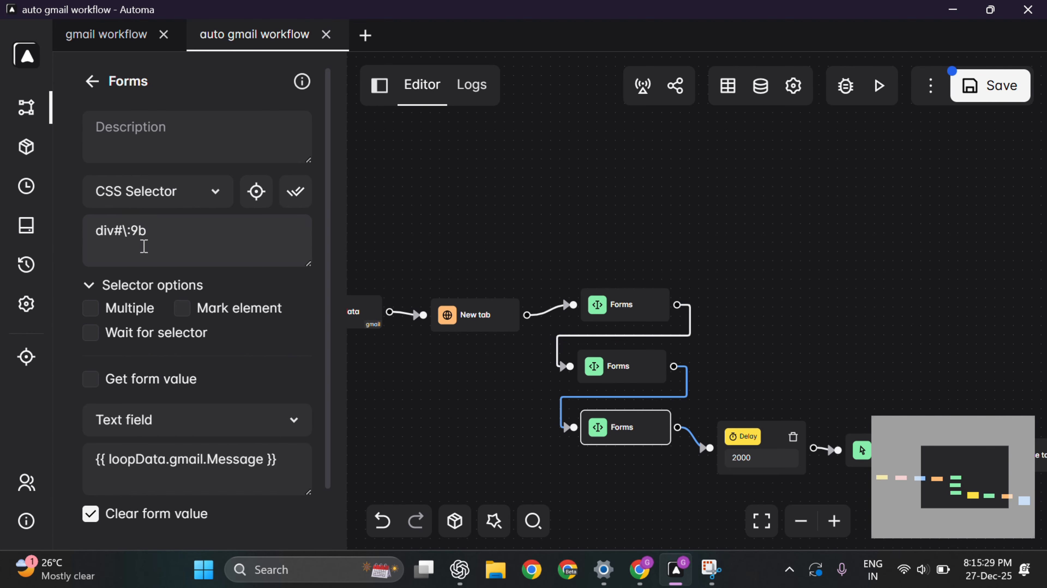
left_click_drag(154, 230, 87, 230)
key("BackSpace")
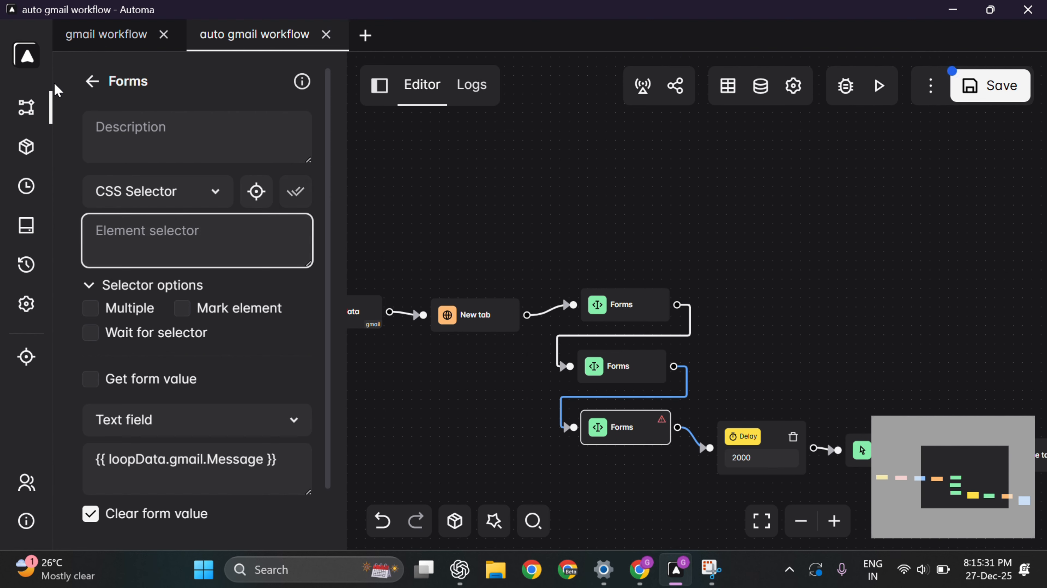
left_click(256, 192)
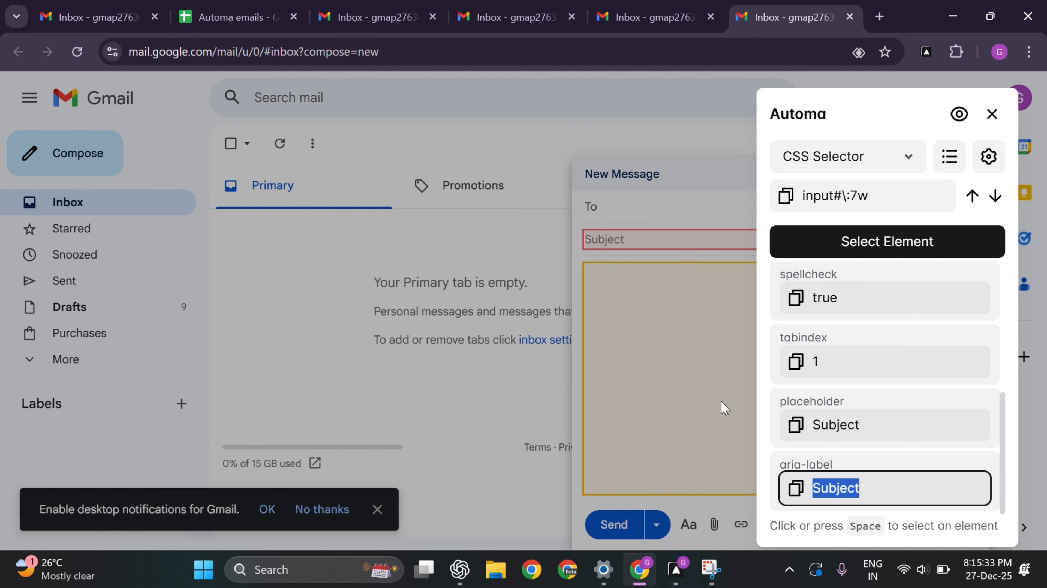
left_click(714, 393)
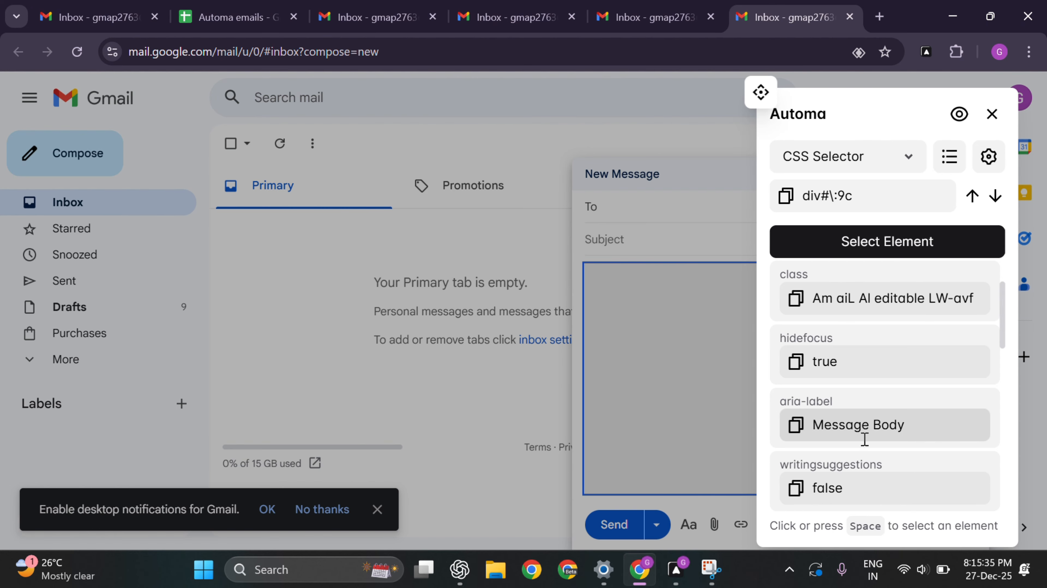
triple_click(808, 427)
key("alt+Tab")
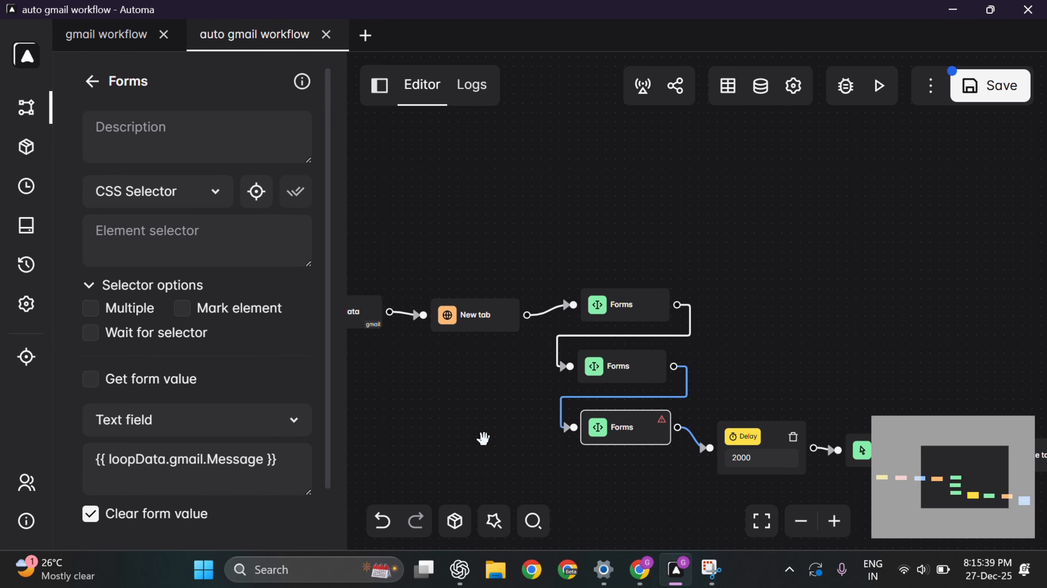
left_click(211, 263)
key("ctrl+v")
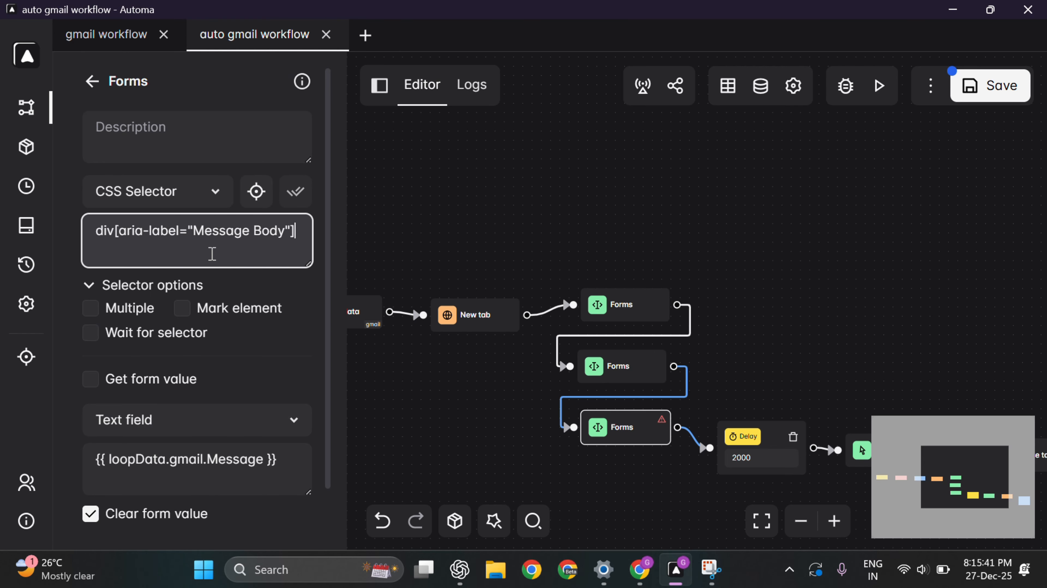
scroll(228, 348, "down", 2)
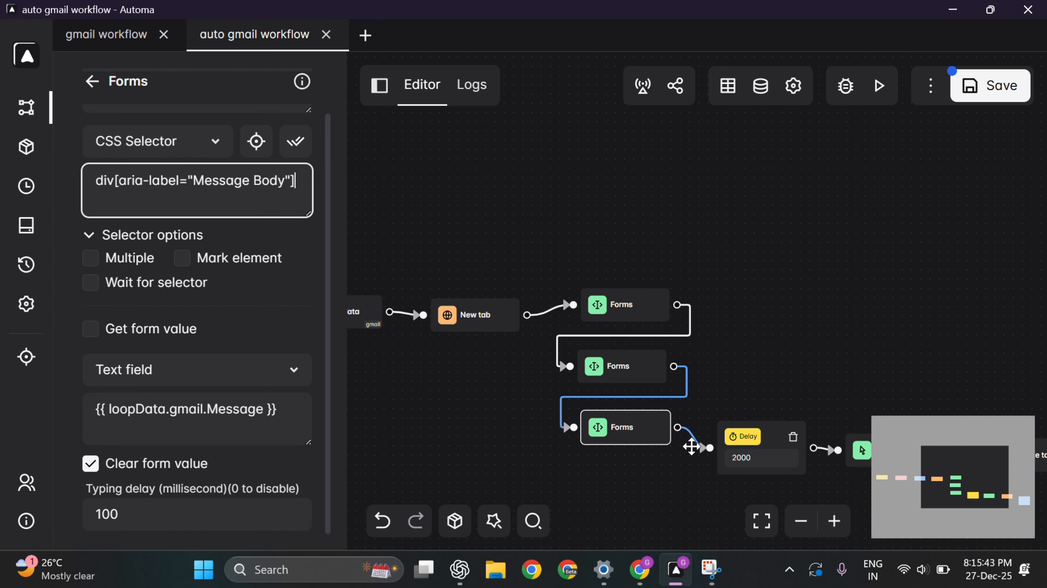
left_click_drag(655, 481, 546, 399)
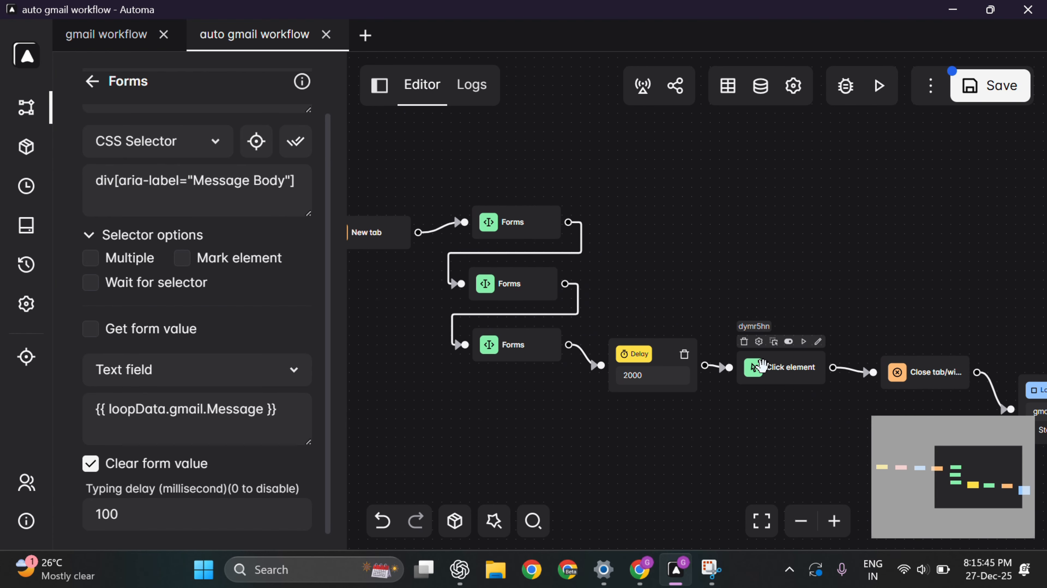
Step: Clear the Click element block's old div#\:7k selector and pick Gmail's Send button
double_click(762, 365)
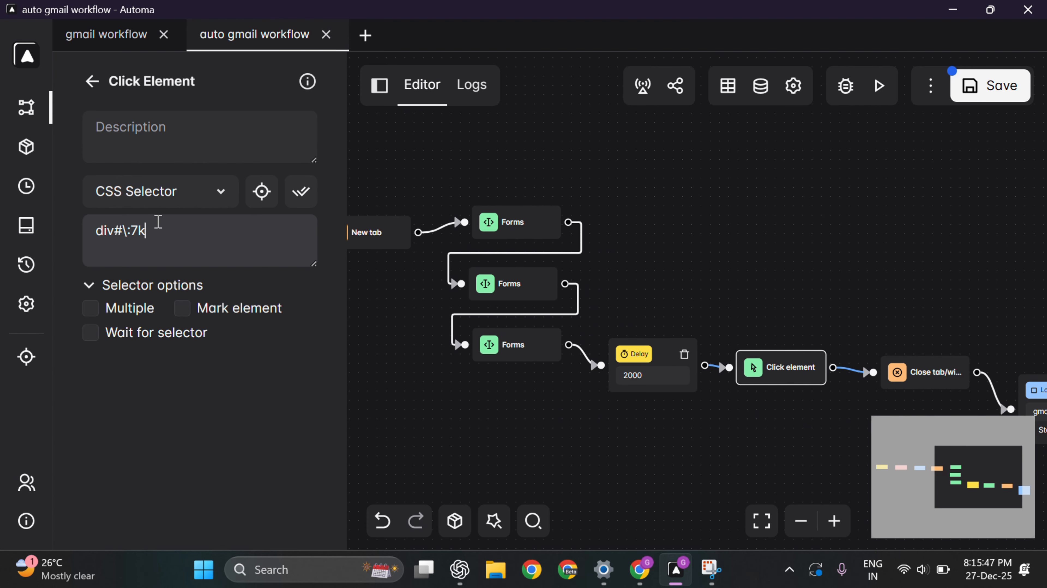
left_click_drag(157, 227, 72, 234)
key("BackSpace")
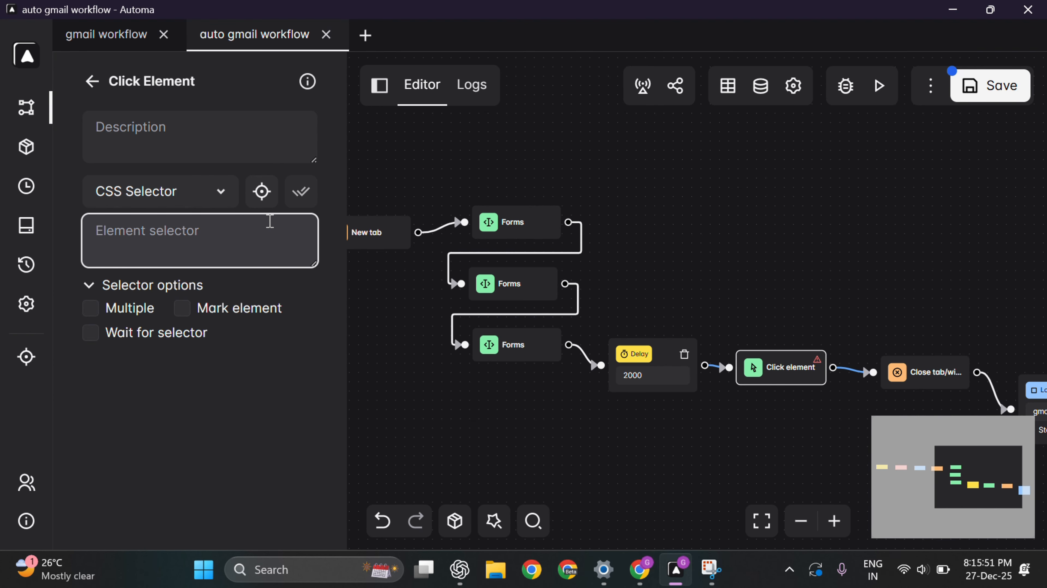
left_click(261, 191)
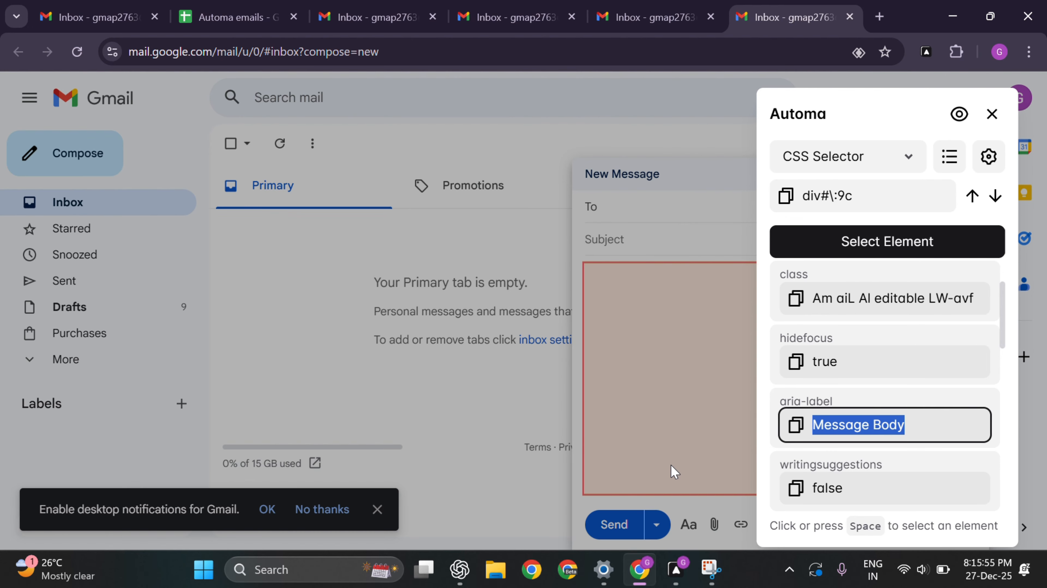
left_click(607, 529)
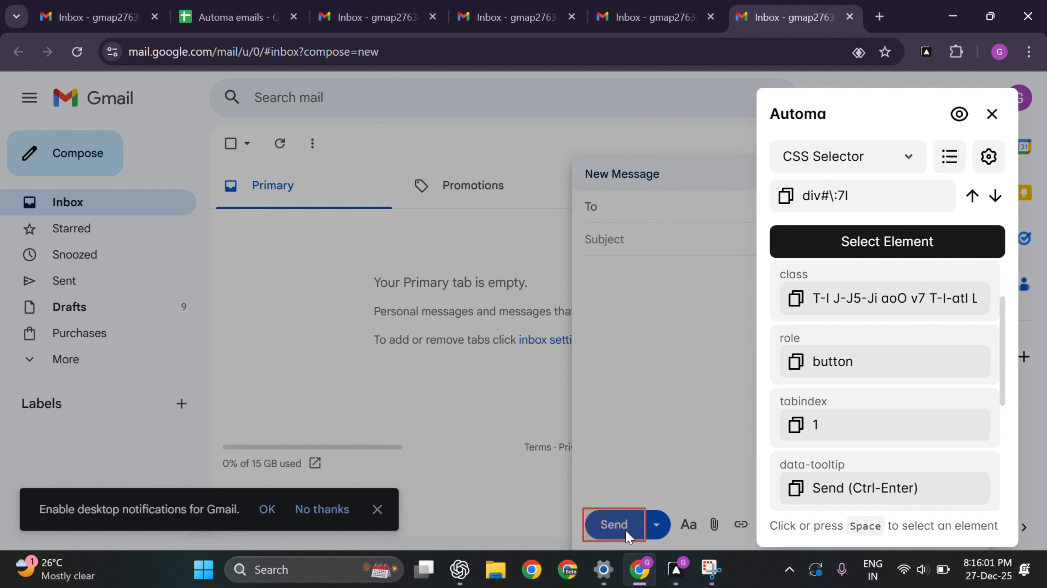
Step: Paste div[aria-label="Send (Ctrl-Enter)"] as the block's selector and save the workflow
scroll(847, 423, "down", 4)
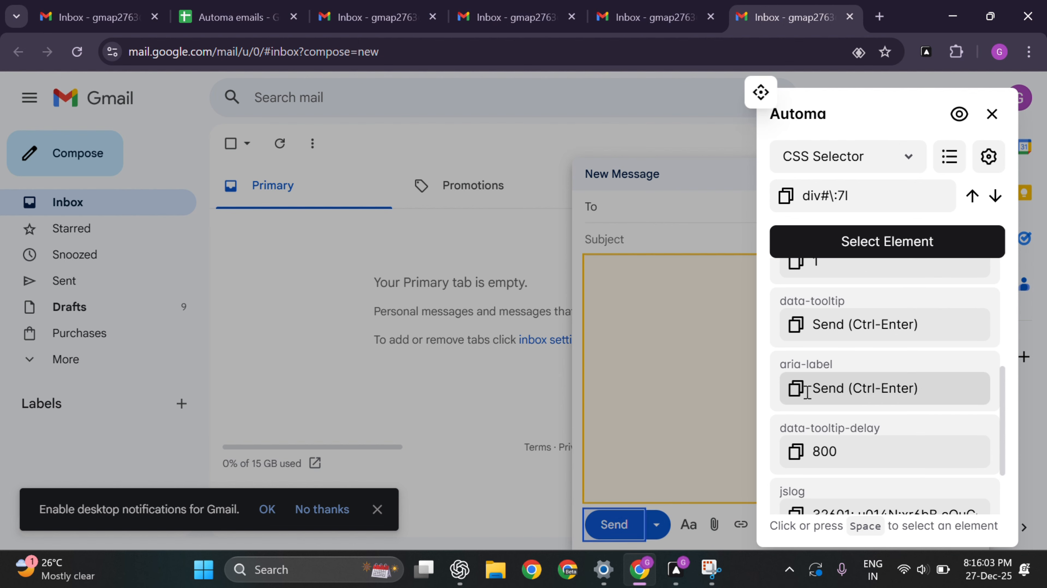
triple_click(820, 395)
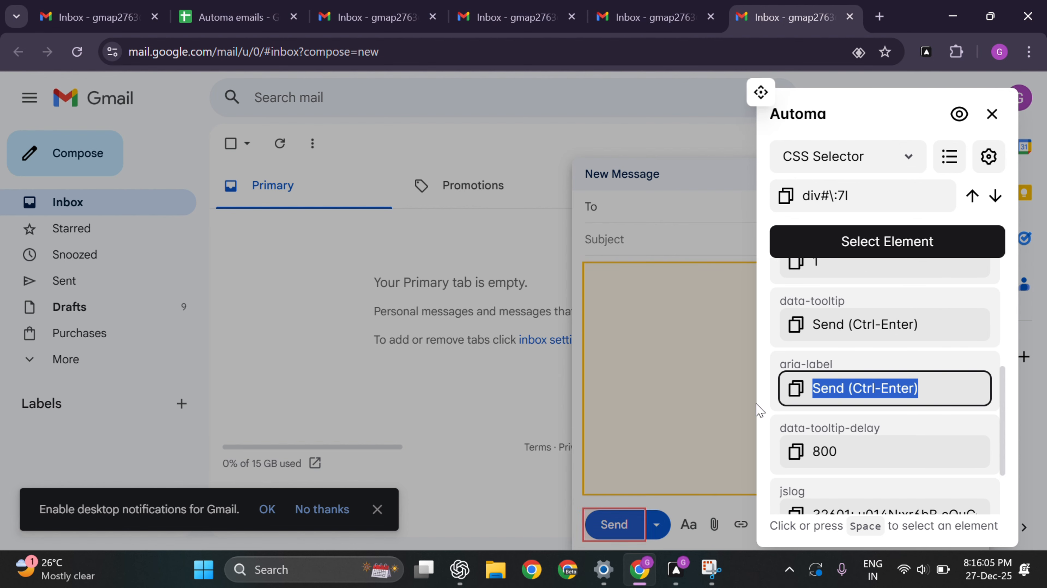
left_click(676, 569)
left_click(241, 253)
key("ctrl+v")
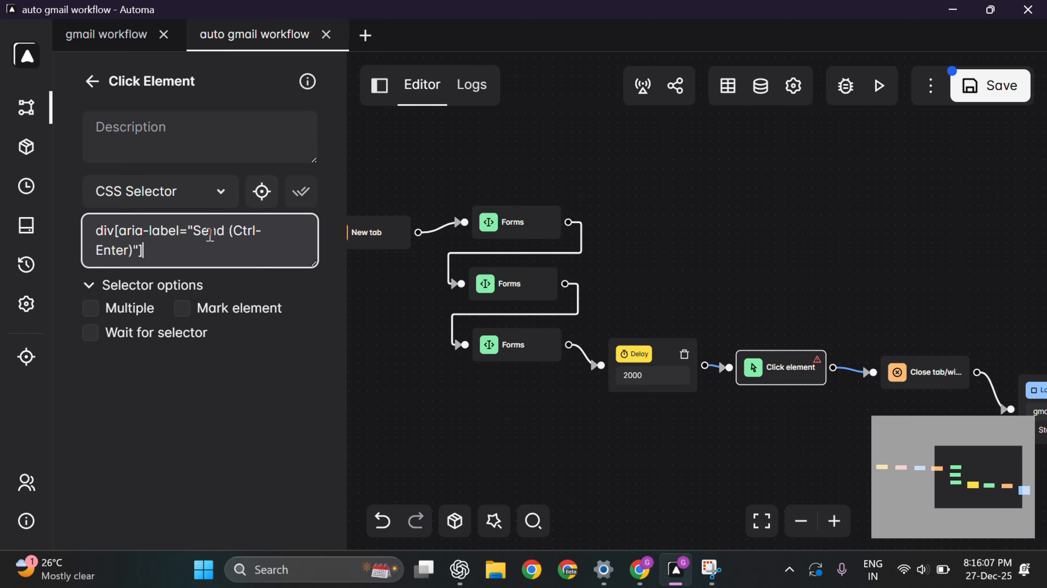
left_click(991, 86)
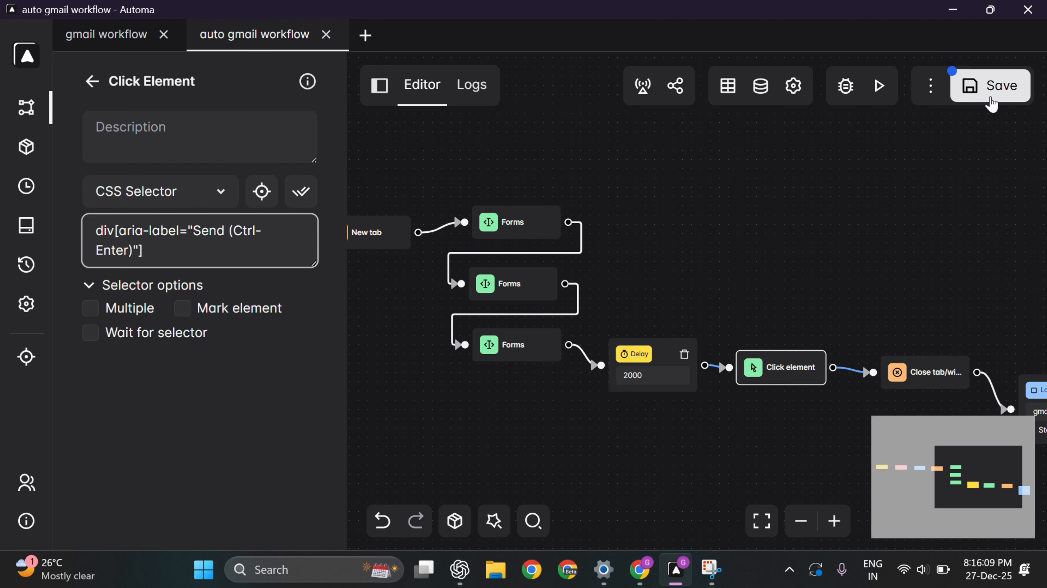
scroll(773, 278, "down", 4)
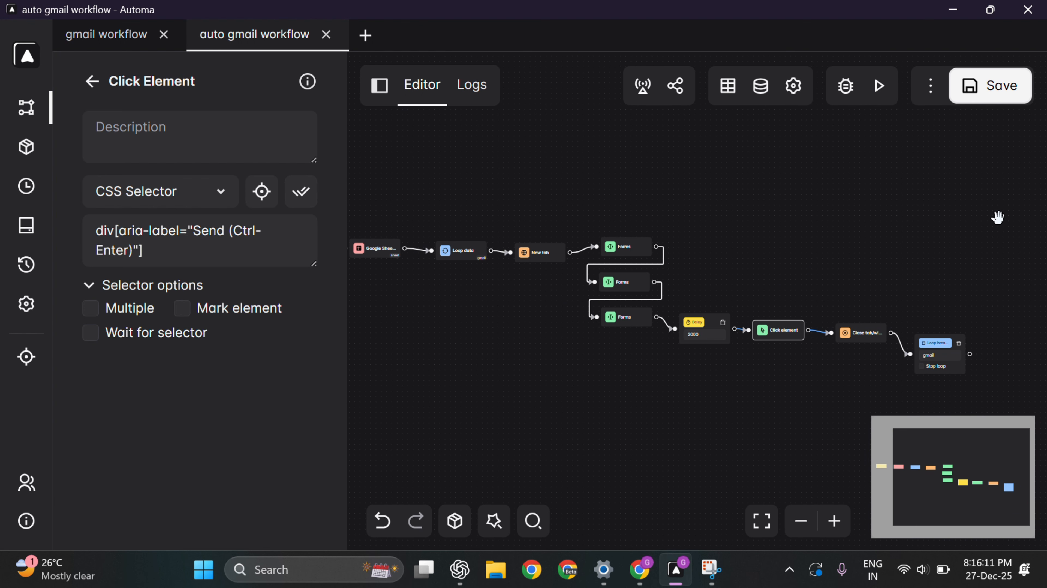
Step: Run the workflow so it fills the first row's name and e-mail address into Gmail compose
left_click(881, 91)
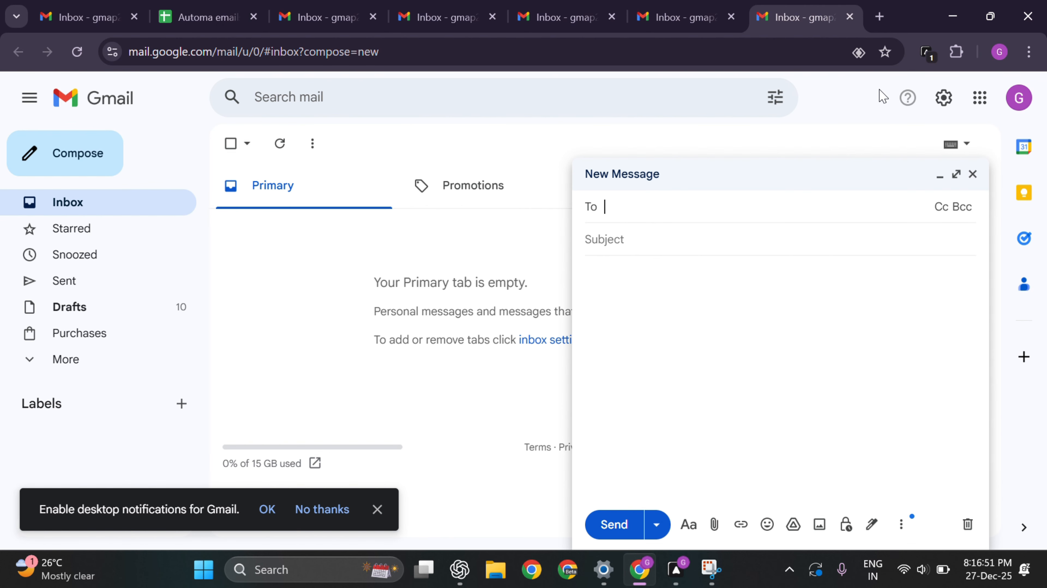
type("Silambu")
key("Tab")
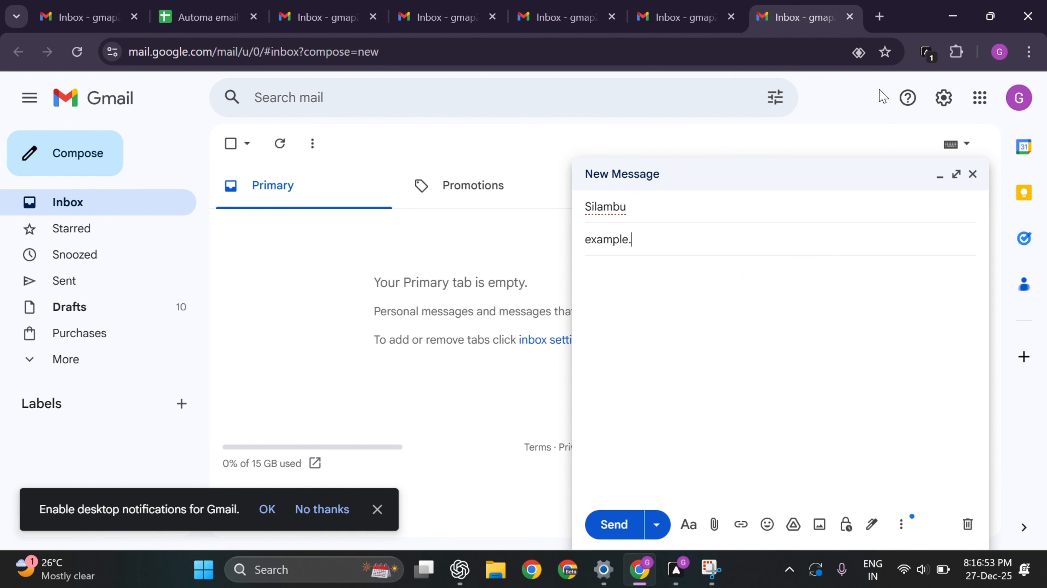
key("Tab")
type("W")
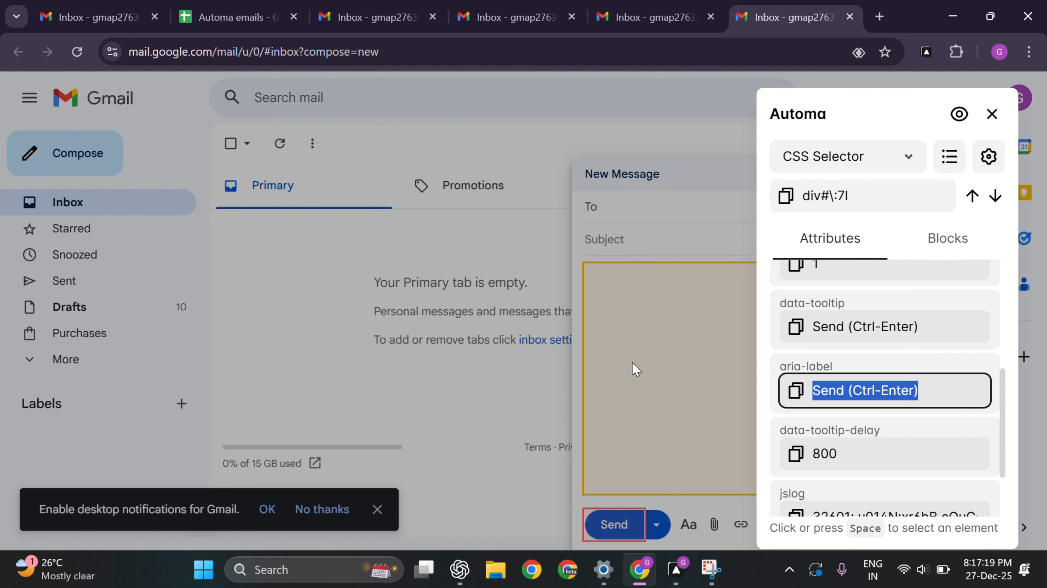
Step: Enable Wait for selector (5000 ms timeout) on the recipients and Subject Forms blocks
left_click(676, 569)
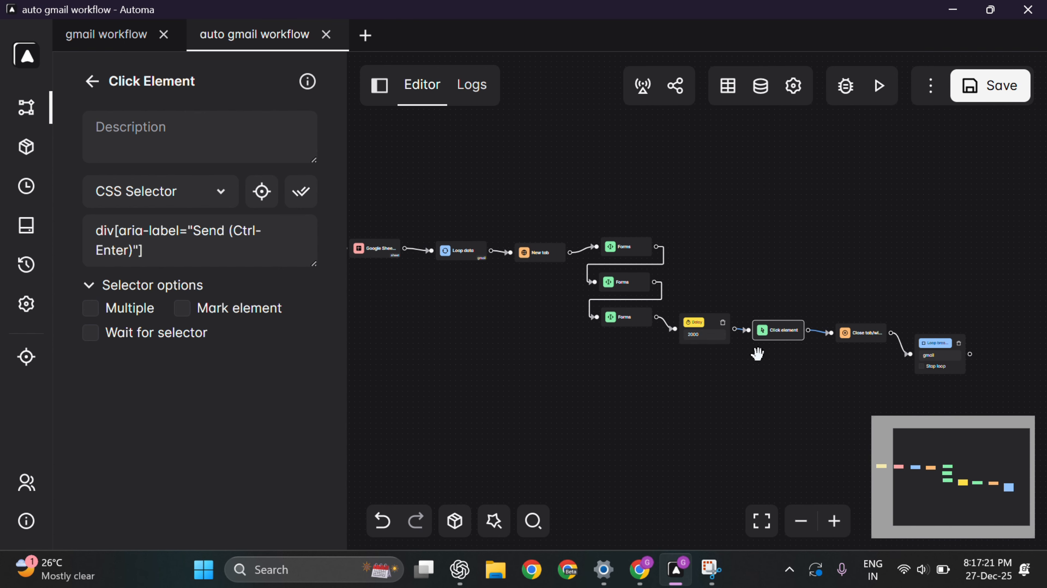
scroll(588, 282, "up", 5)
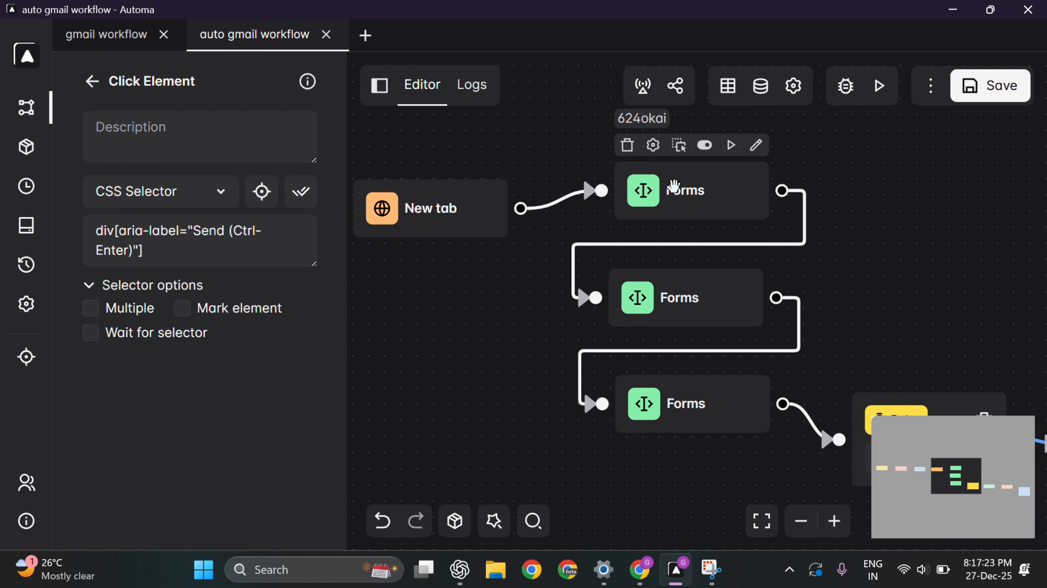
left_click(681, 182)
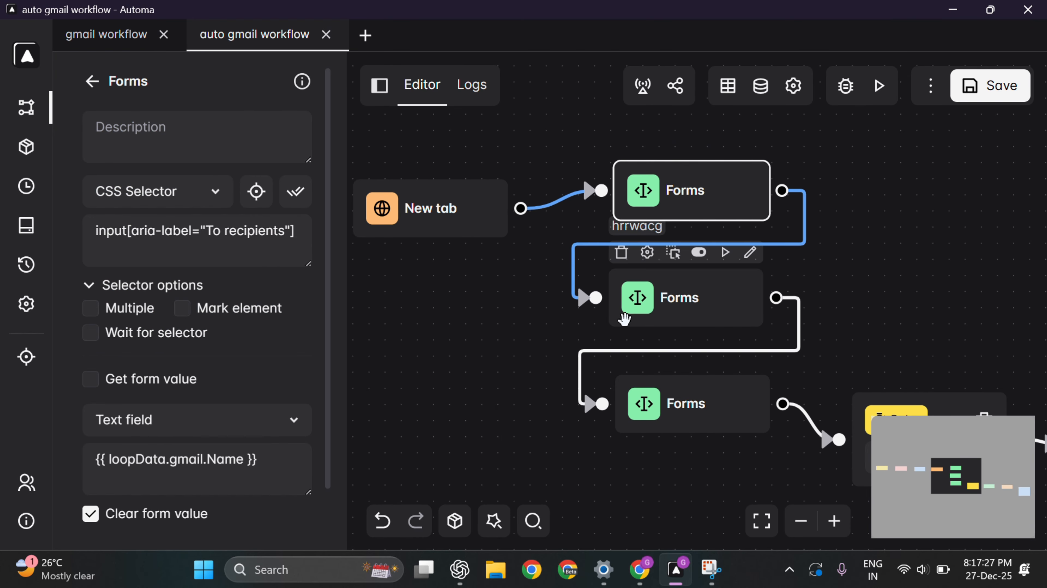
left_click(91, 333)
left_click(668, 311)
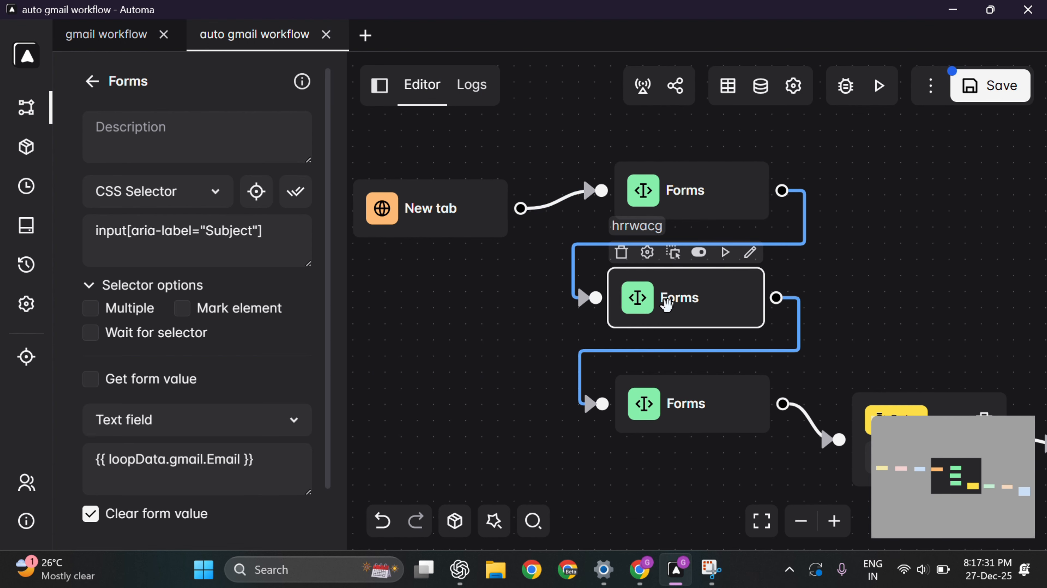
left_click(95, 332)
Step: Enable Wait for selector on the Message Body block, recheck the others, and save the workflow
scroll(703, 364, "down", 1)
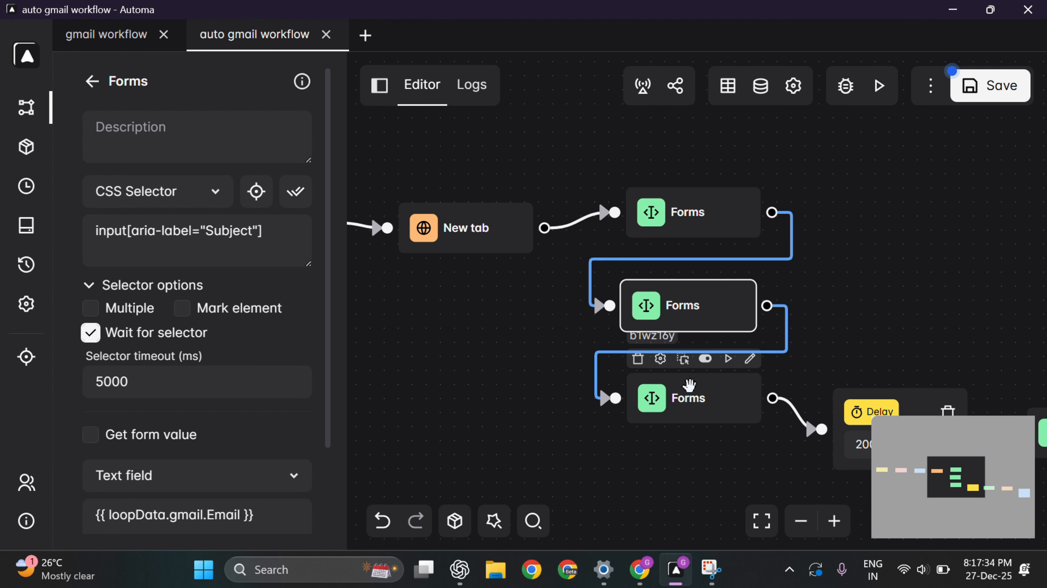
left_click(683, 406)
scroll(132, 436, "down", 1)
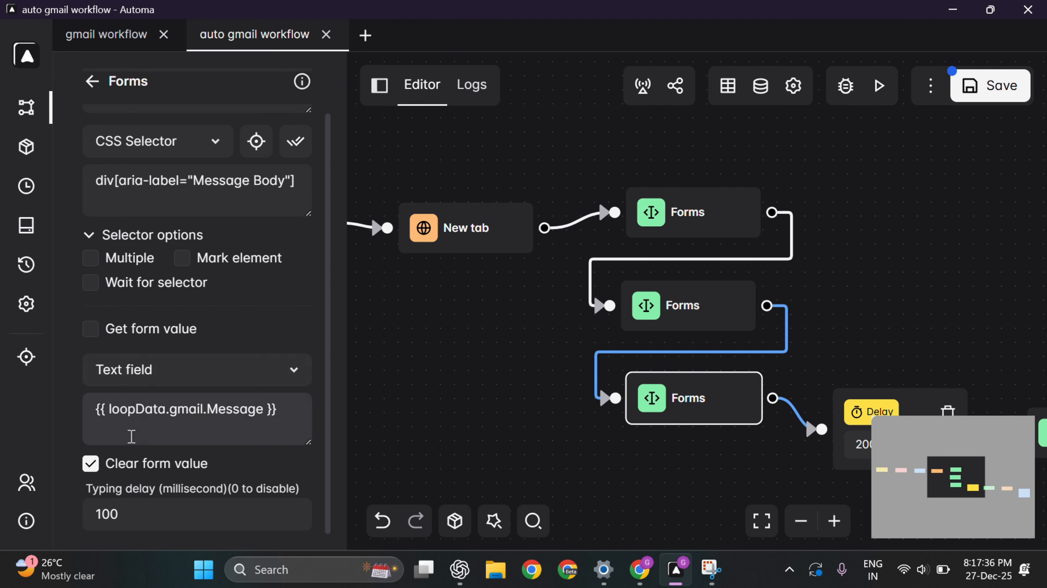
left_click(91, 283)
left_click(702, 297)
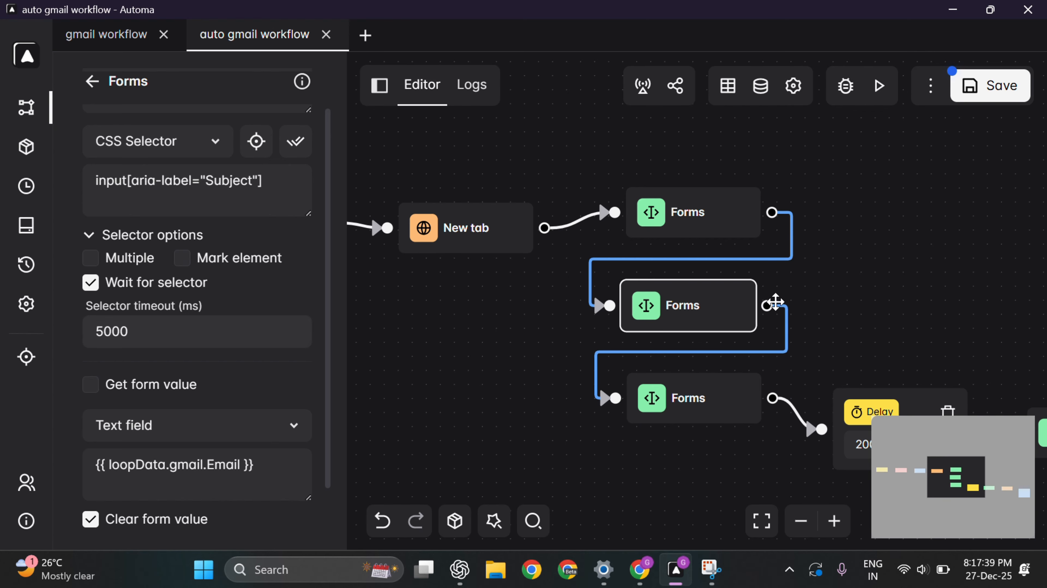
left_click(701, 218)
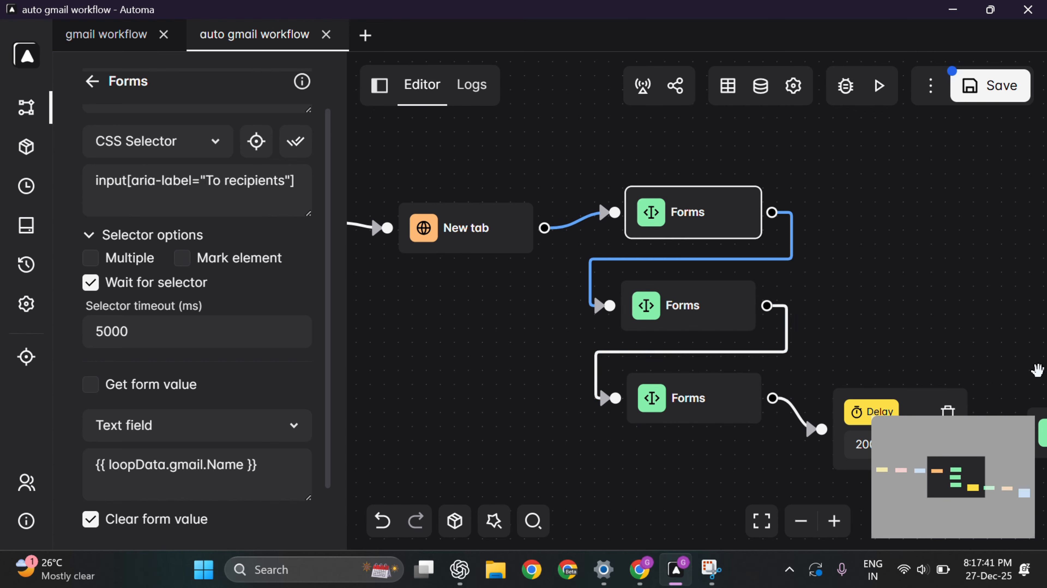
left_click(983, 86)
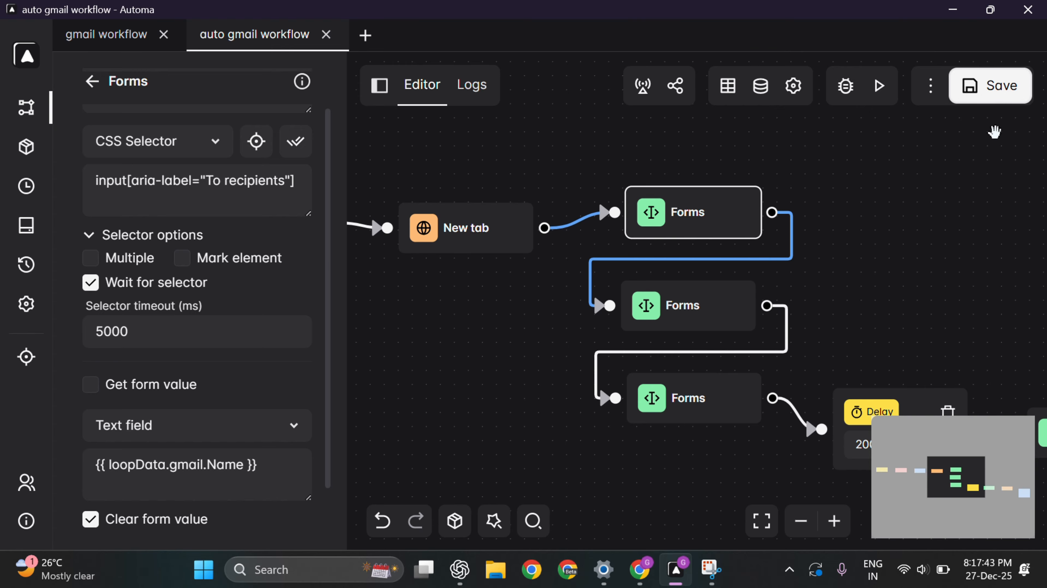
Step: Dismiss the element picker, close three duplicate Gmail inbox tabs, and return to Automa
left_click(638, 576)
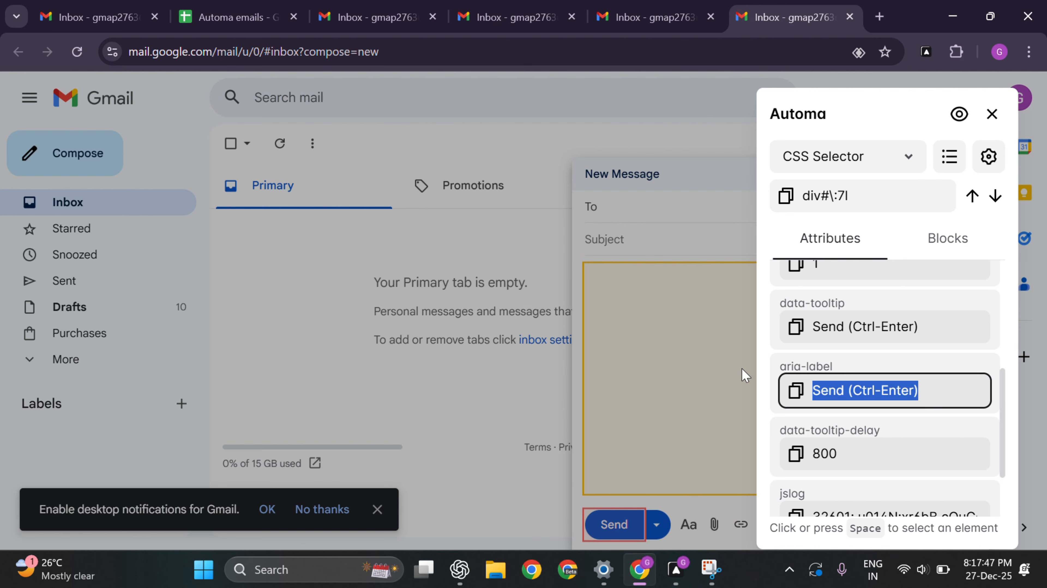
left_click(993, 115)
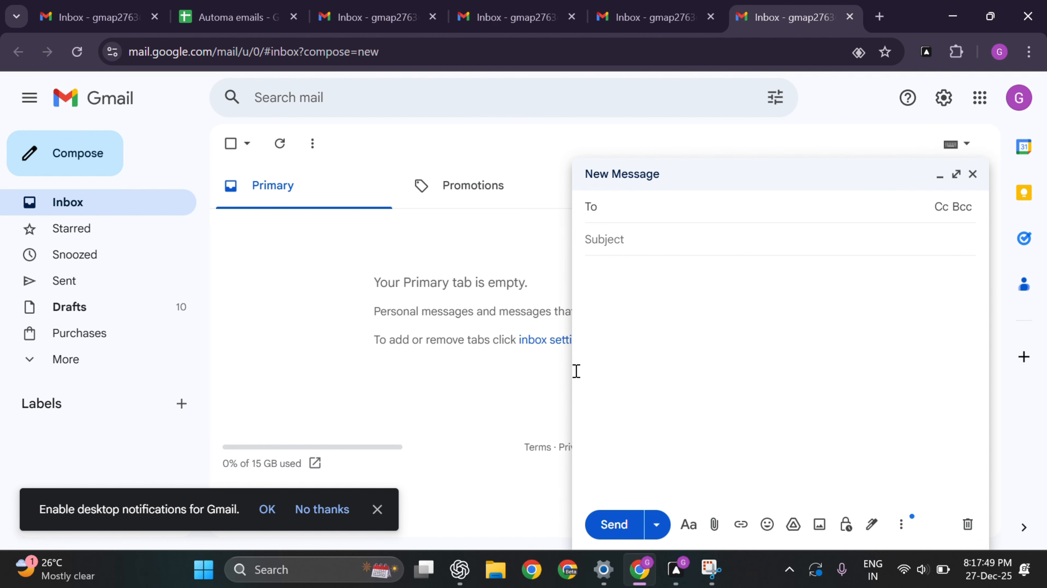
left_click(711, 17)
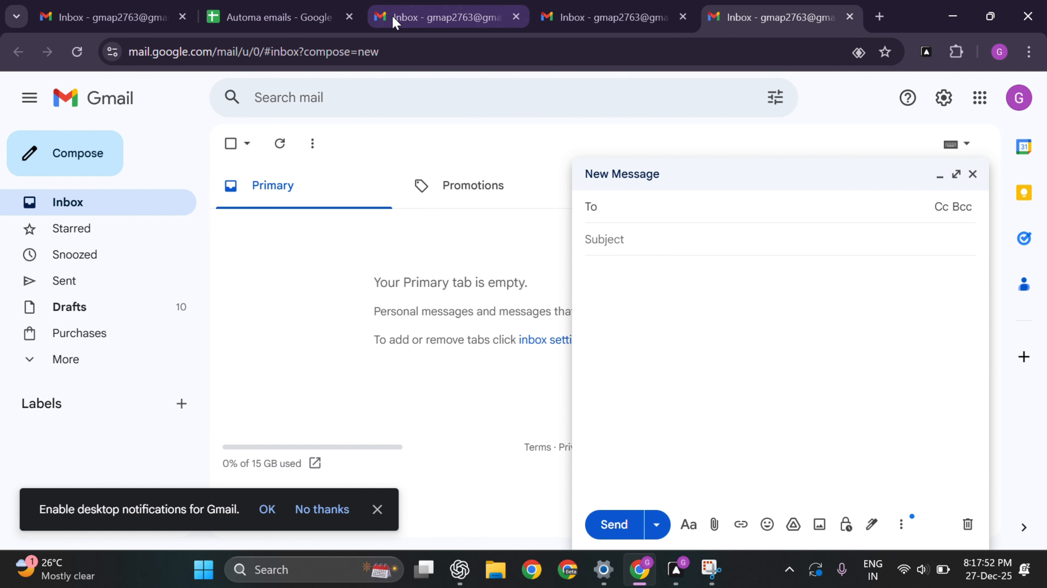
left_click(683, 18)
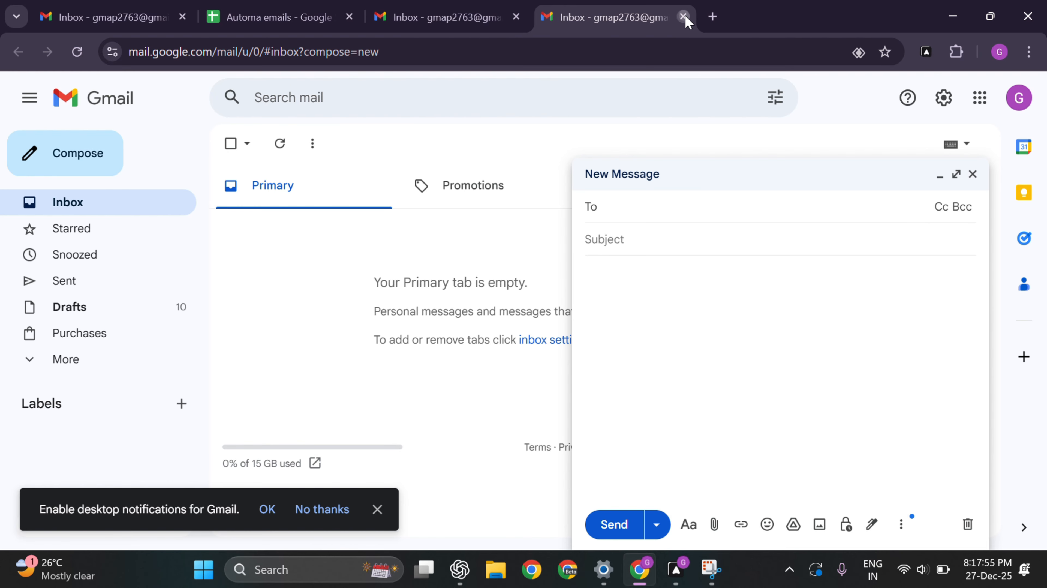
left_click(683, 17)
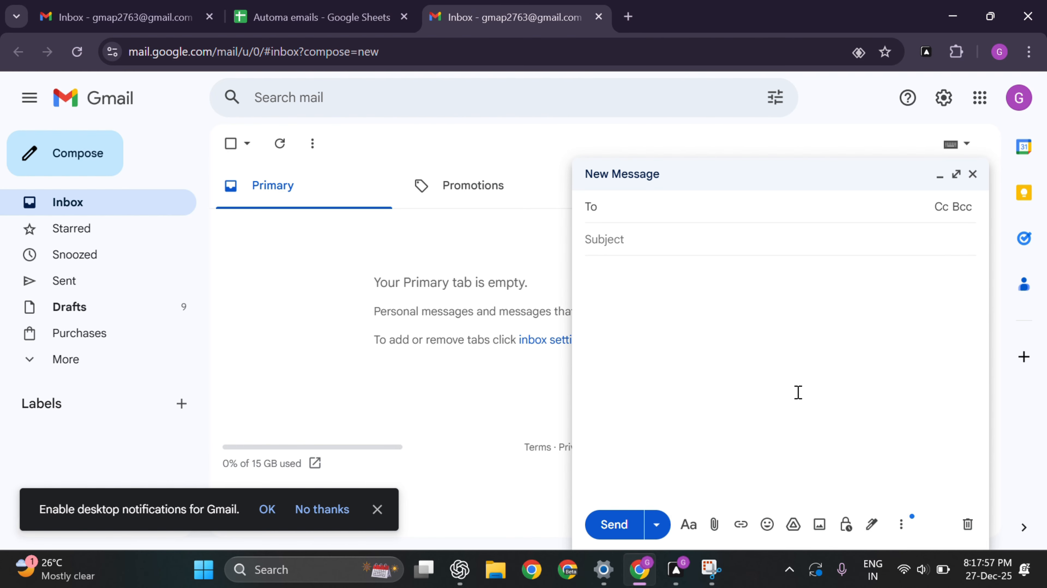
left_click(676, 569)
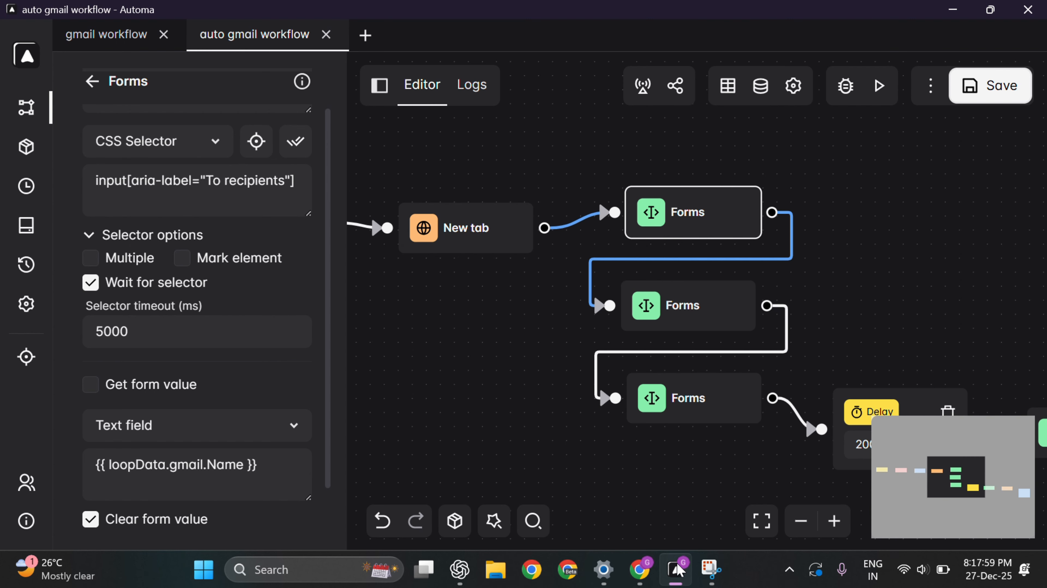
Step: Run the workflow; it fills the first contact's name, e-mail address and subject 'Welcome'
left_click(879, 86)
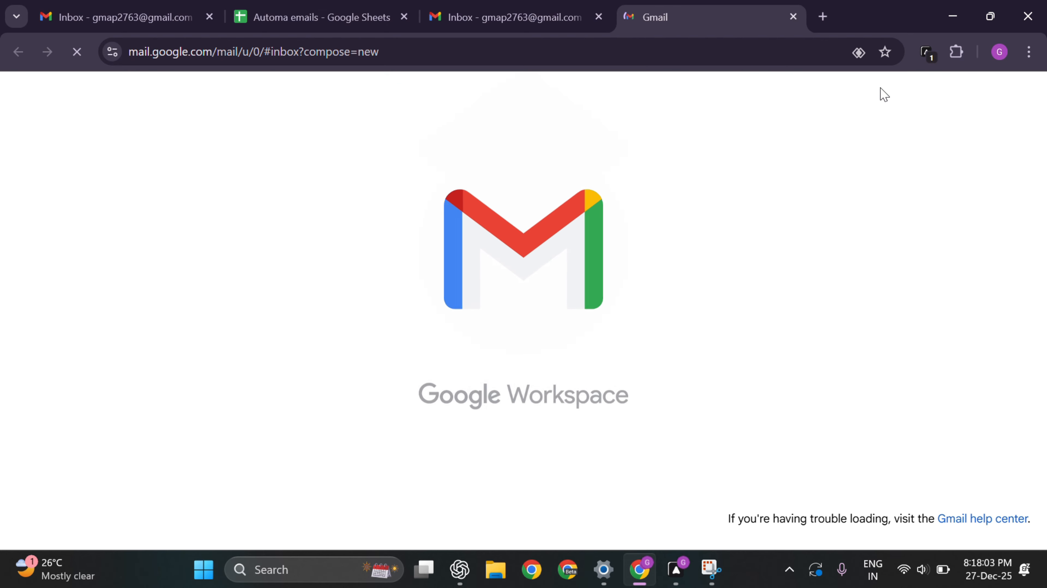
type("Arun")
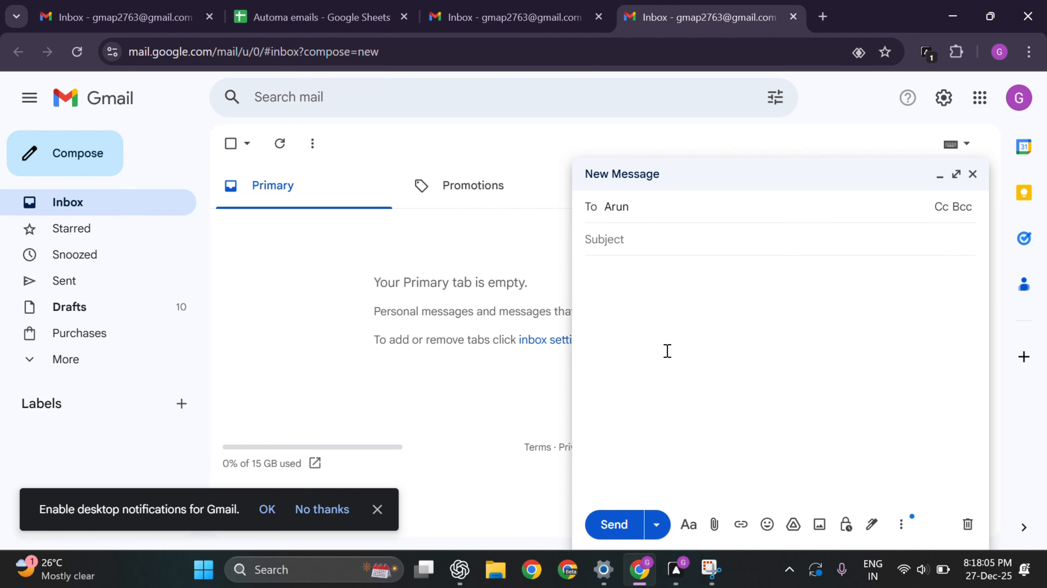
key("Tab")
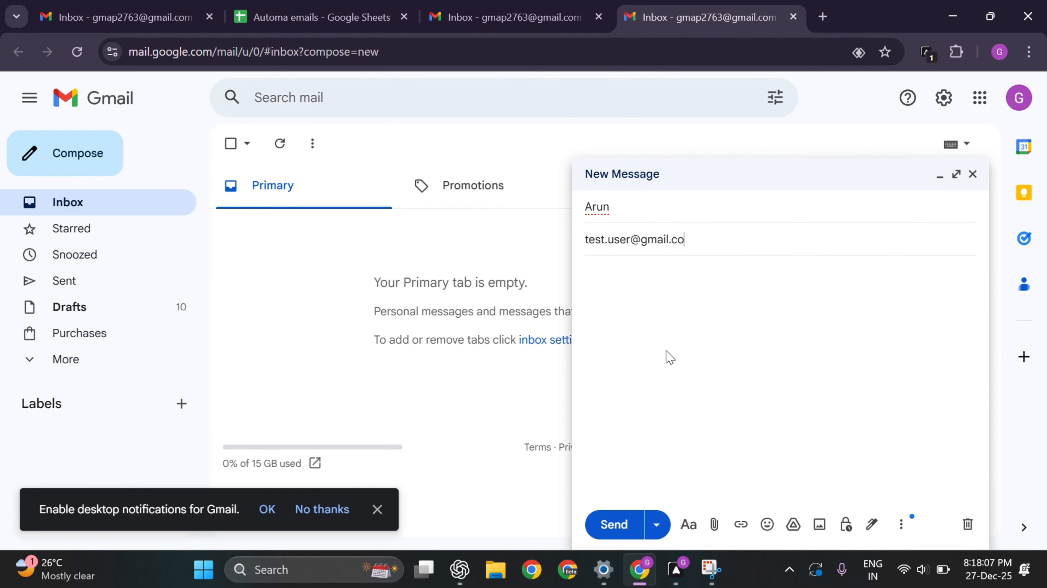
key("Tab")
type("Welcome")
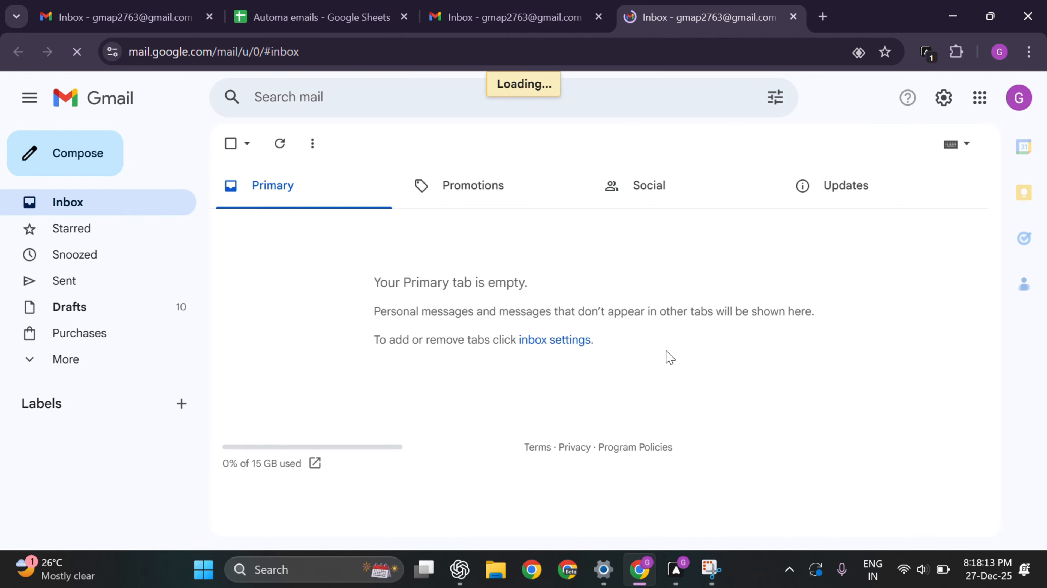
Step: The workflow fills the next two contacts' names and e-mail addresses into new compose windows
type("Priya")
key("Tab")
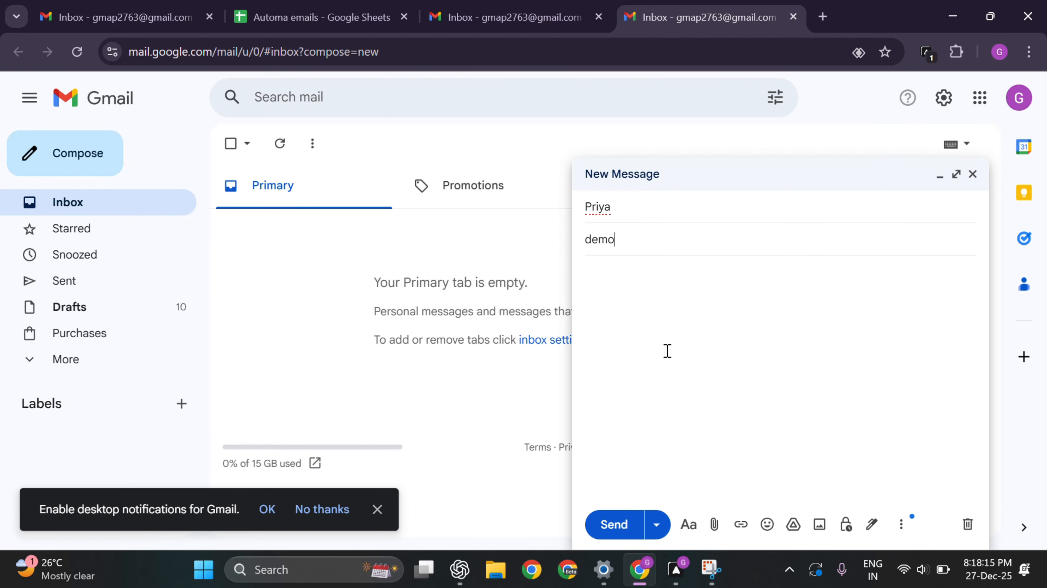
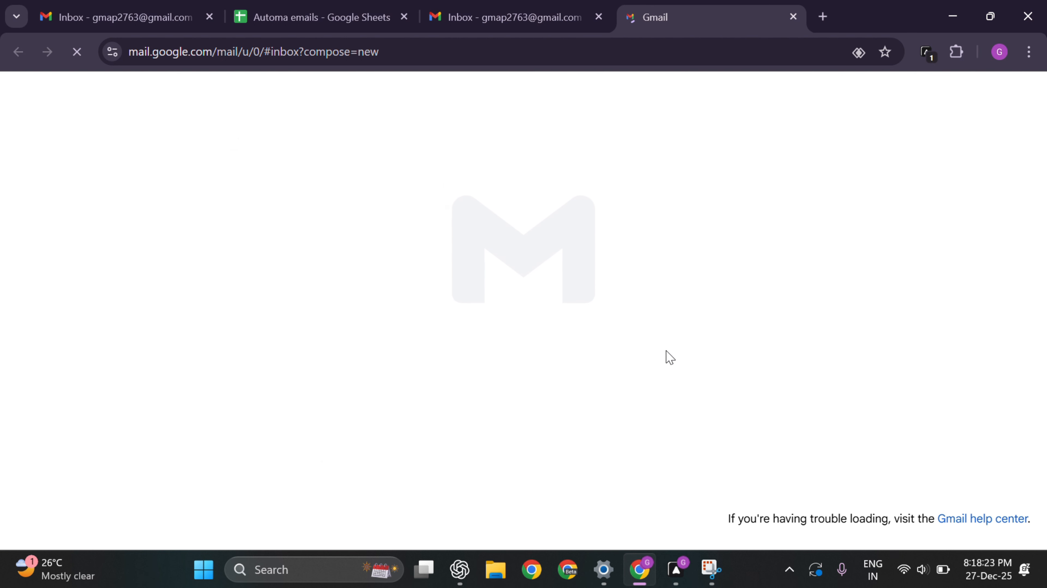
type("Var")
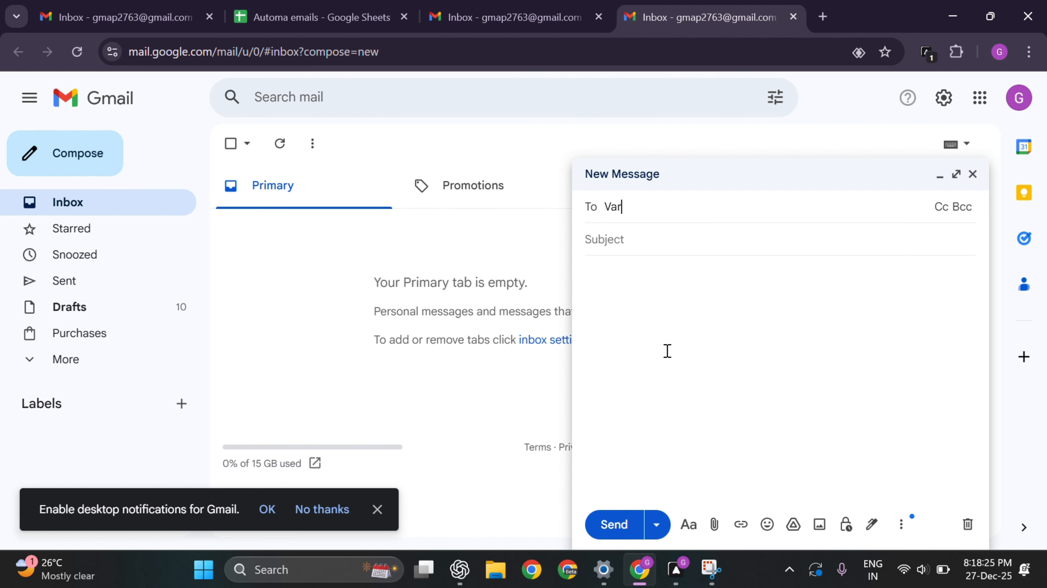
type("un")
key("Tab")
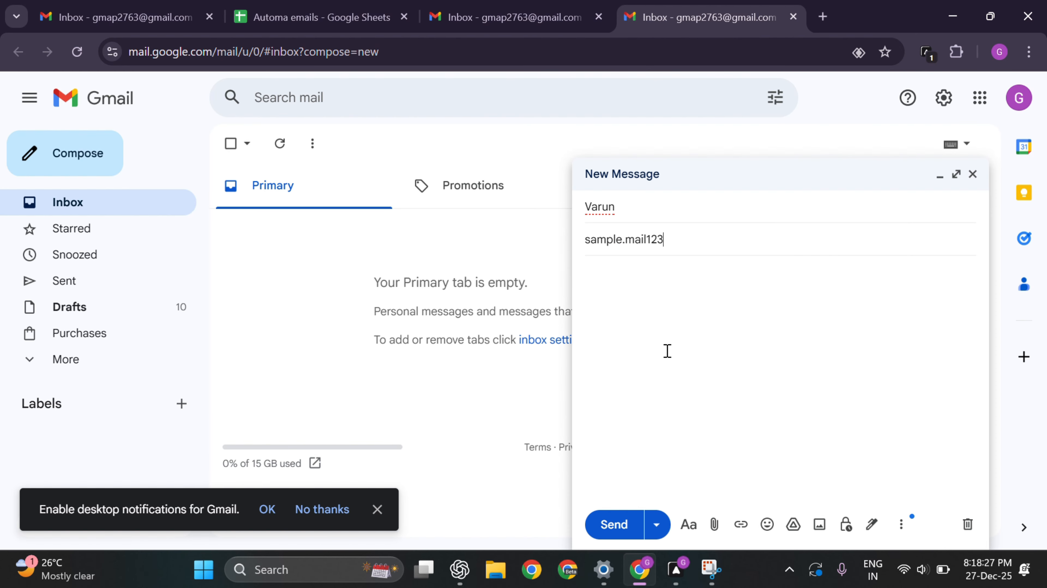
key("Tab")
type("Goo")
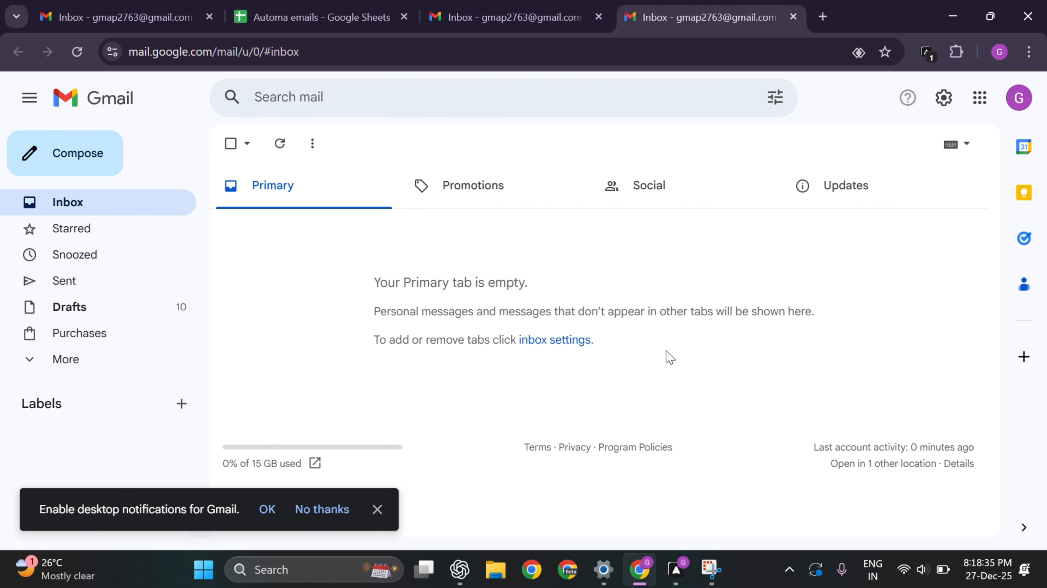
Step: The workflow fills another contact's name and e-mail address with subject 'Well done'
type("cSilambu")
key("Tab")
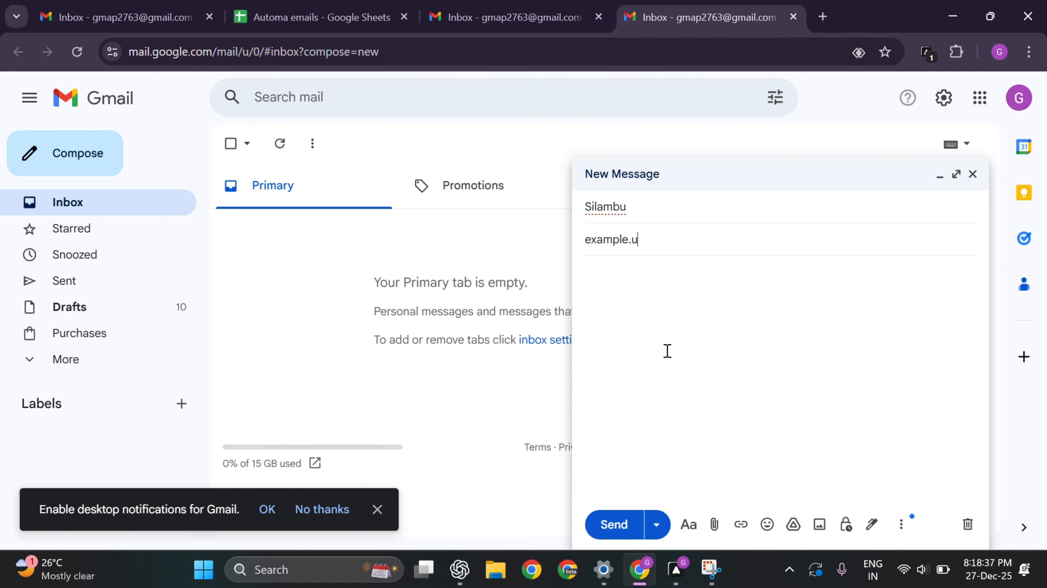
key("Tab")
type("W")
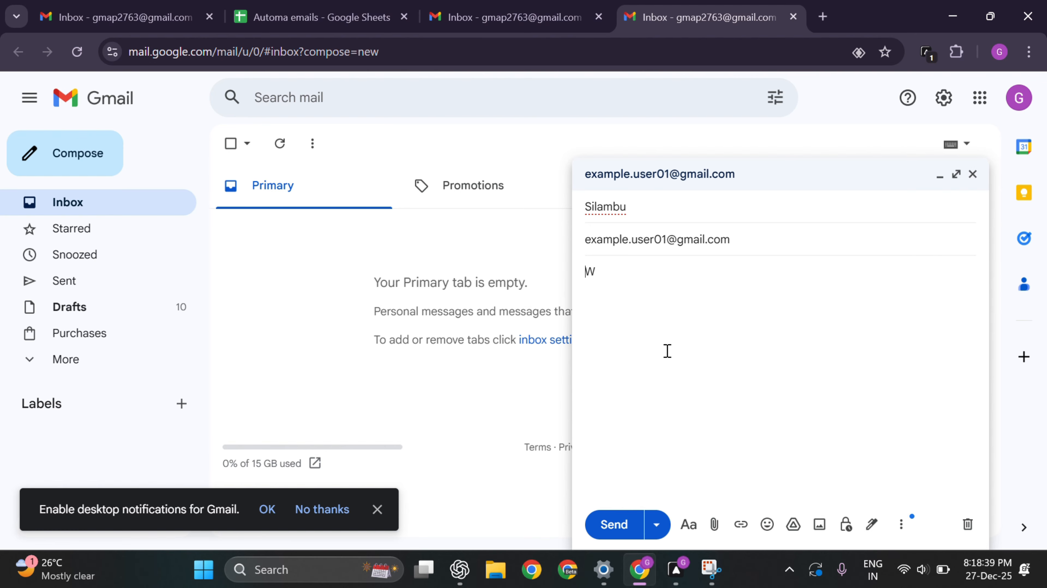
type("ell done Silamb")
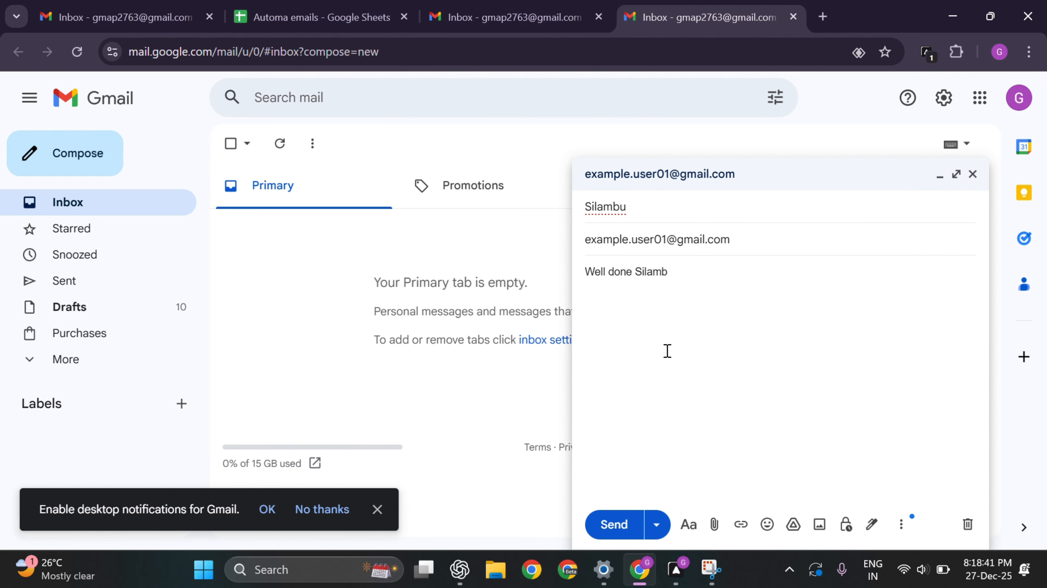